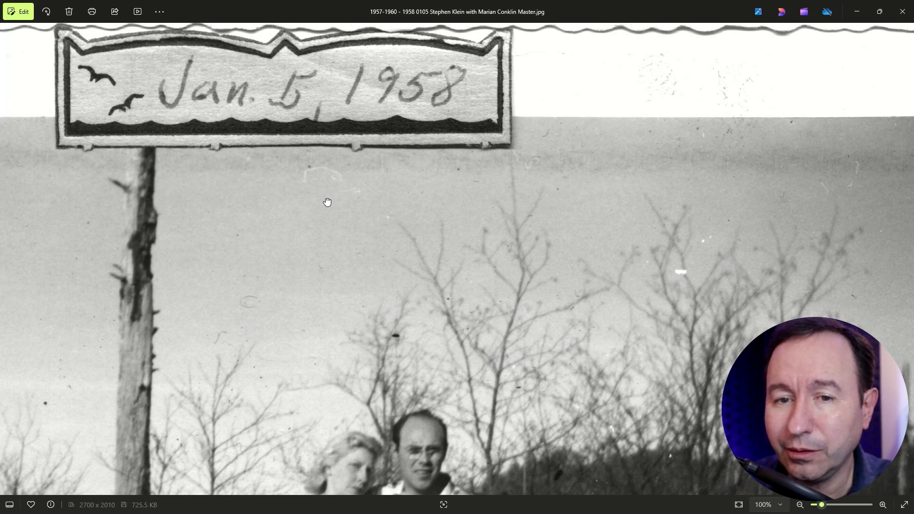
Examine the scanned 1958 photo up close and as a whole for scratches, specks, the date sign and damaged borders.
left_click_drag(327, 202, 598, 173)
left_click_drag(322, 226, 422, 208)
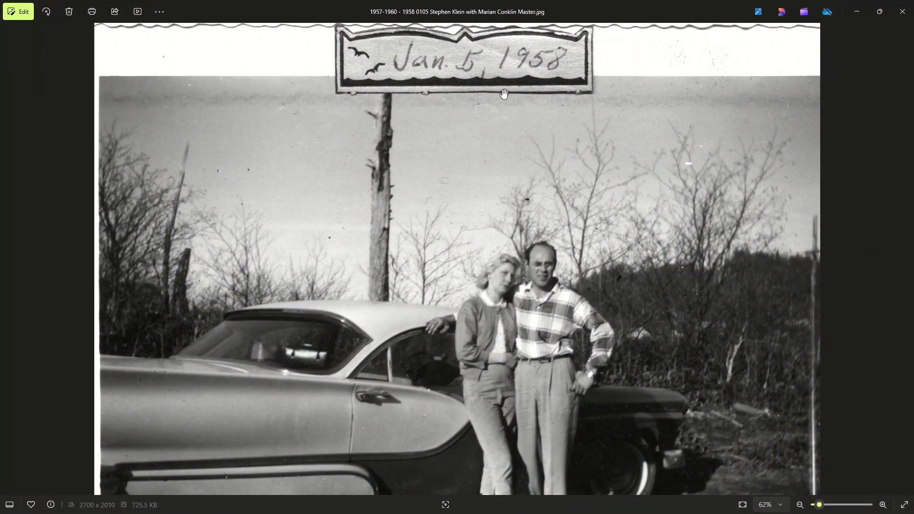
scroll(504, 93, "up", 3)
scroll(539, 157, "down", 3)
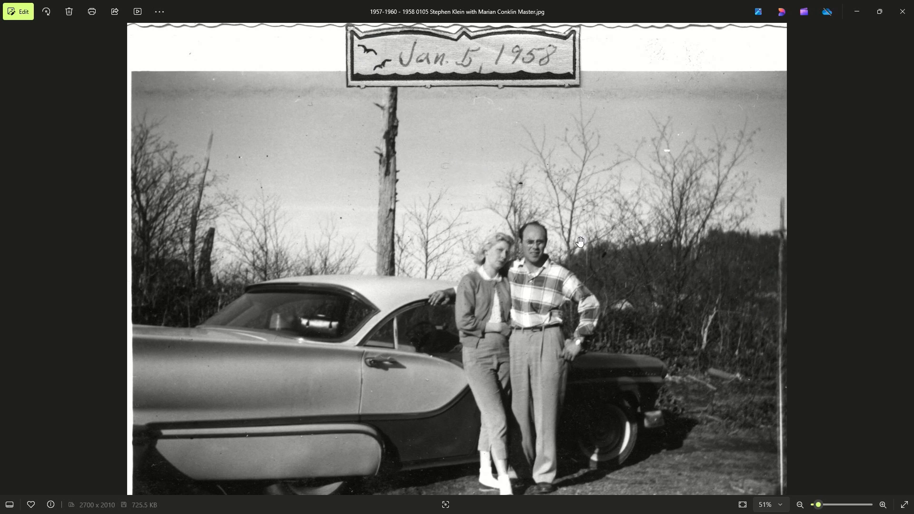
scroll(595, 361, "down", 1)
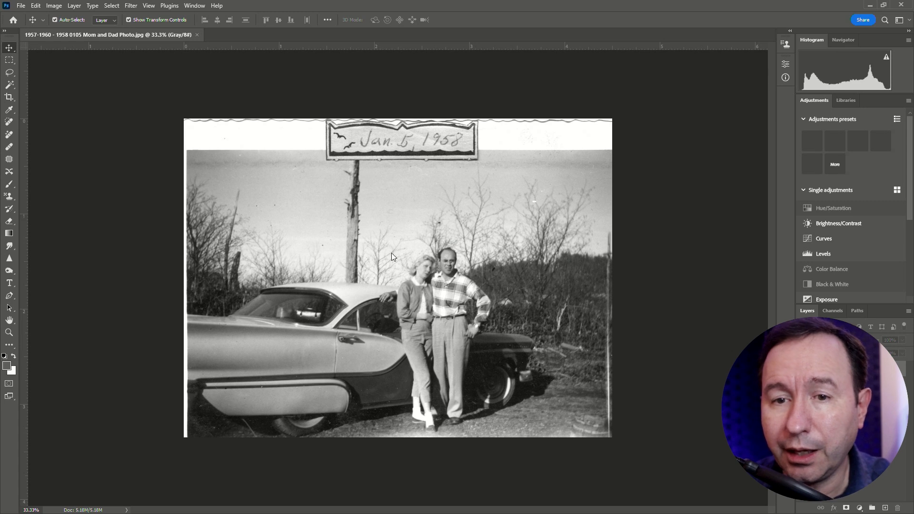
In Photoshop, remove the white vertical line along the photo's right edge with the Spot Healing Brush, working from the ground up to the sky.
scroll(613, 384, "up", 1)
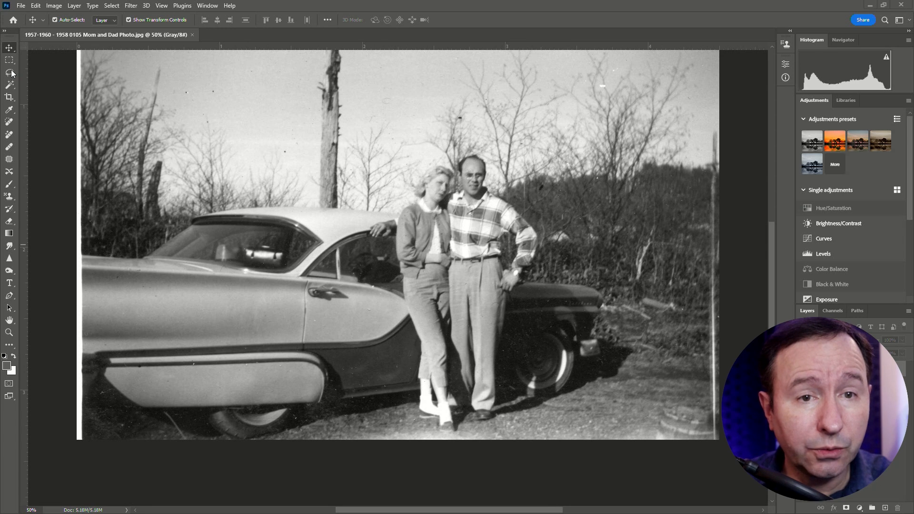
left_click(9, 122)
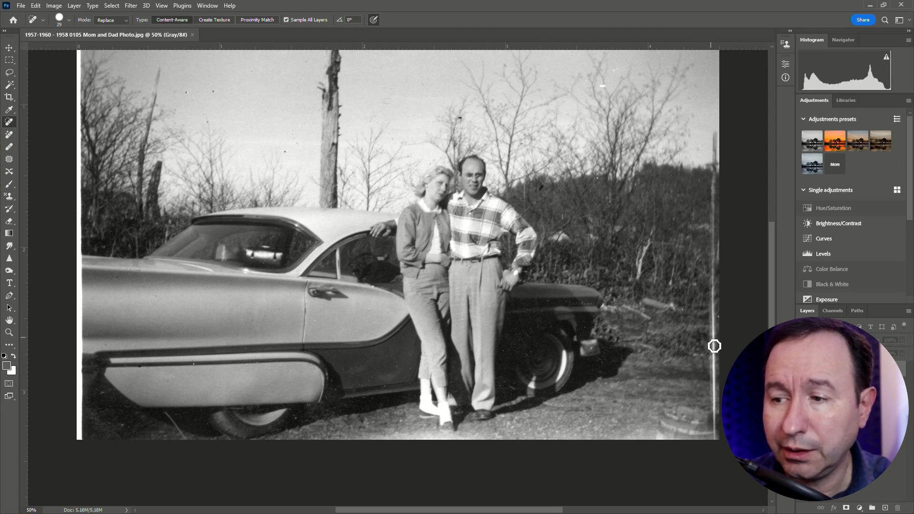
mouse_move(716, 447)
left_mouse_down()
mouse_move(715, 364)
mouse_move(718, 412)
left_mouse_up()
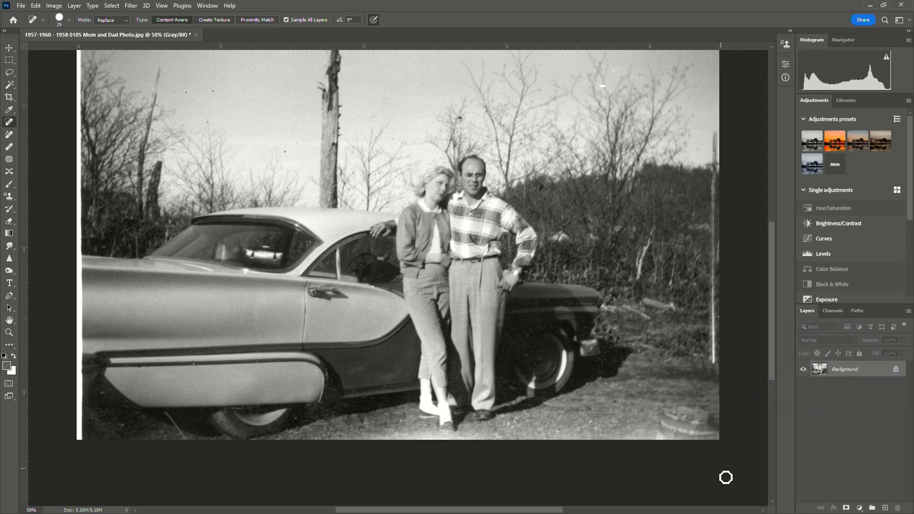
left_click_drag(714, 363, 714, 293)
left_click_drag(716, 299, 715, 270)
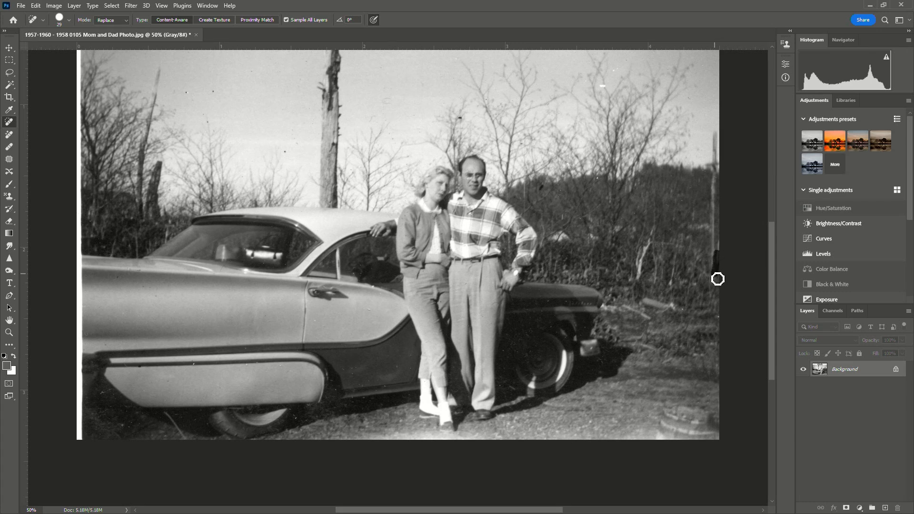
left_click_drag(716, 202, 715, 242)
left_click_drag(718, 167, 713, 200)
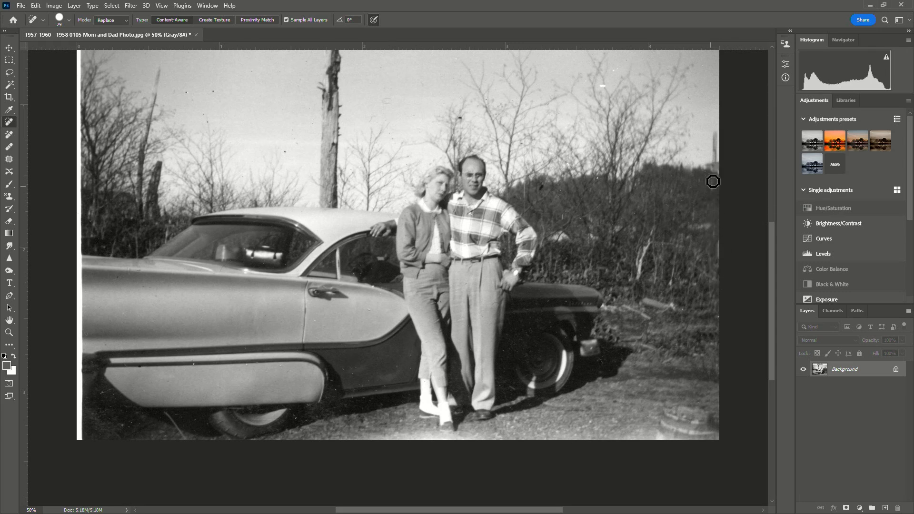
left_click_drag(719, 138, 716, 175)
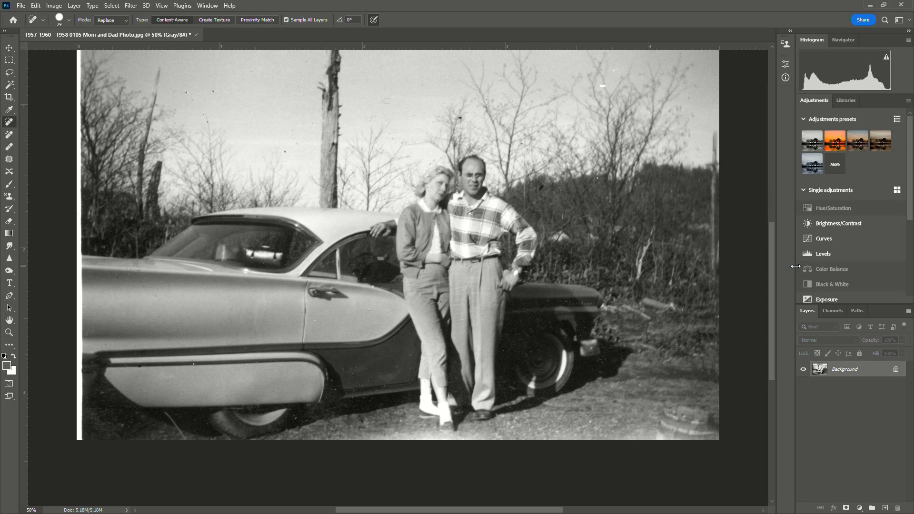
Undo and redo the healing strokes to compare the photo's right edge before and after the repair.
key("ctrl+z")
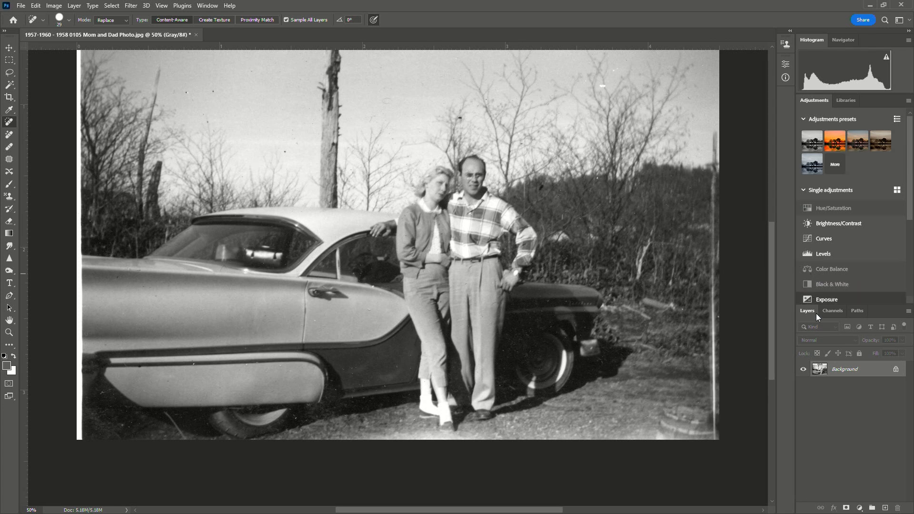
key("ctrl+shift+z")
key("ctrl+shift+z")
key("ctrl+shift+z")
key("ctrl+shift+z")
key("ctrl+shift+z")
key("ctrl+shift+z")
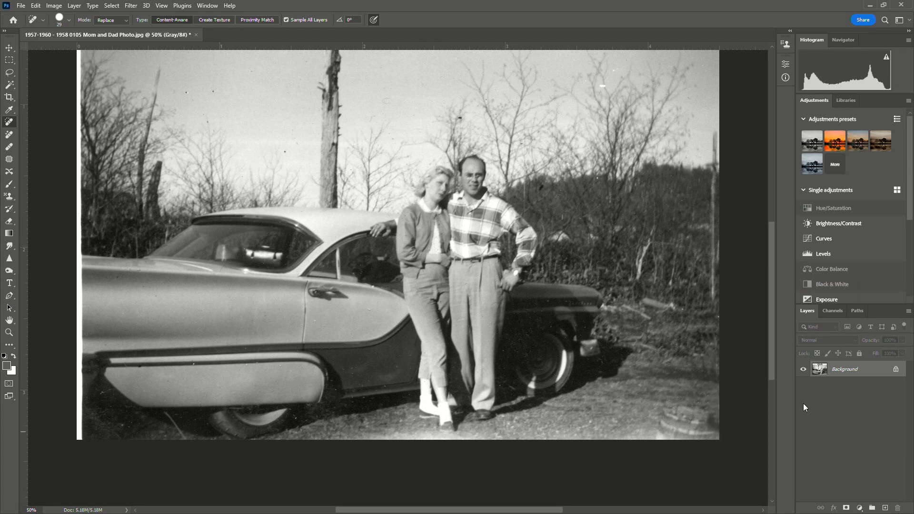
key("ctrl+shift+z")
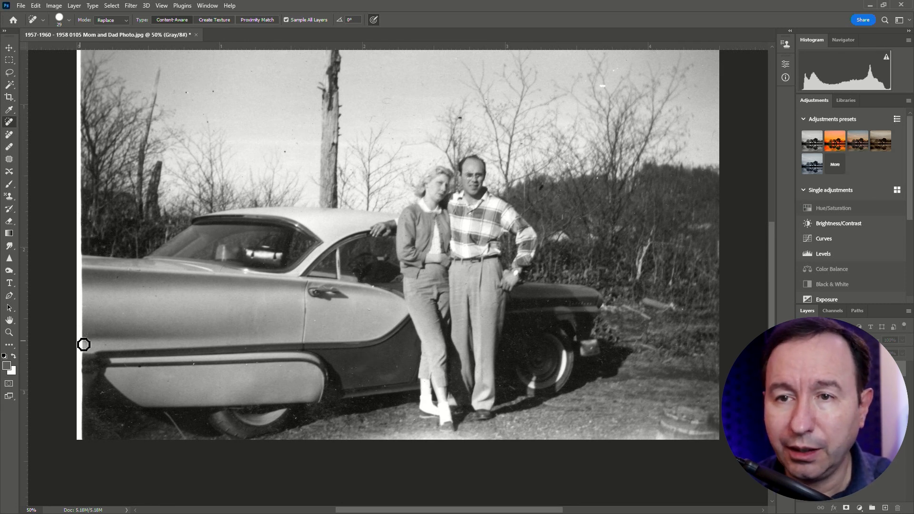
Crop the photo to a rectangular selection that excludes the white left border and the date sign, and clear the selection.
left_click(11, 60)
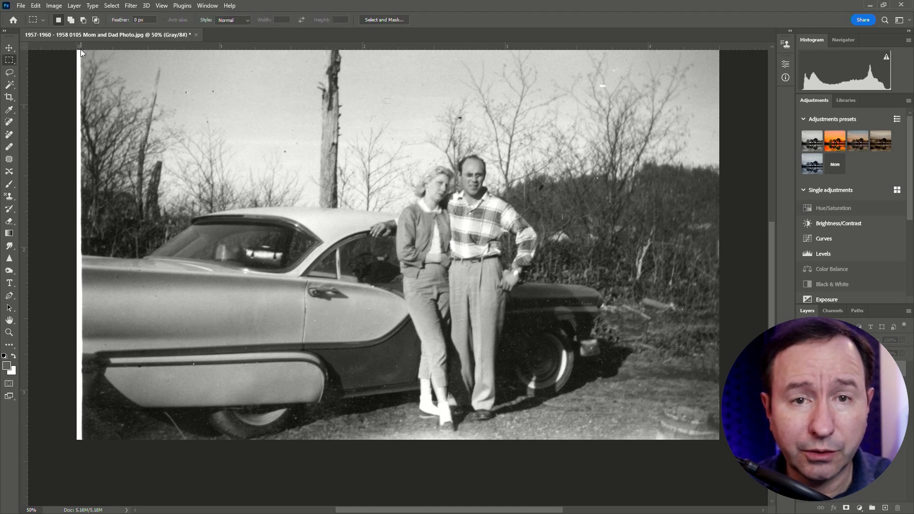
left_click_drag(81, 50, 726, 455)
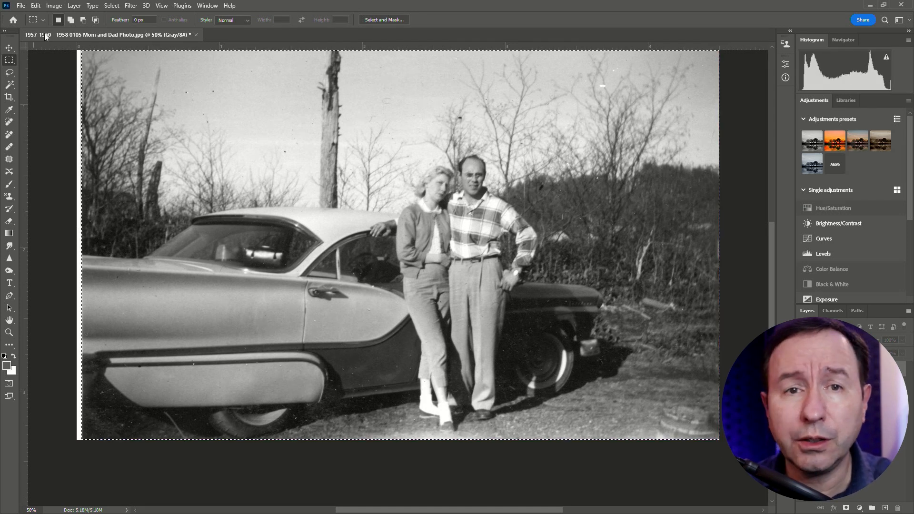
left_click(53, 5)
left_click(71, 103)
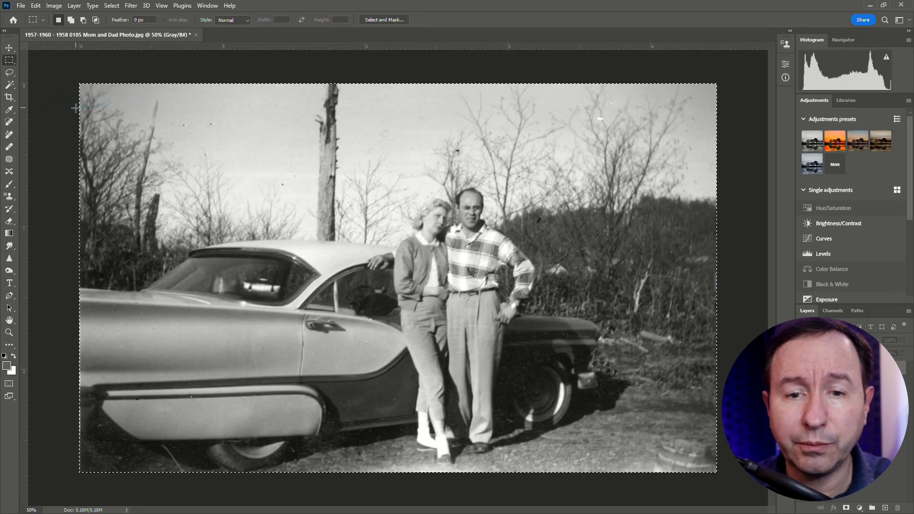
key("ctrl+d")
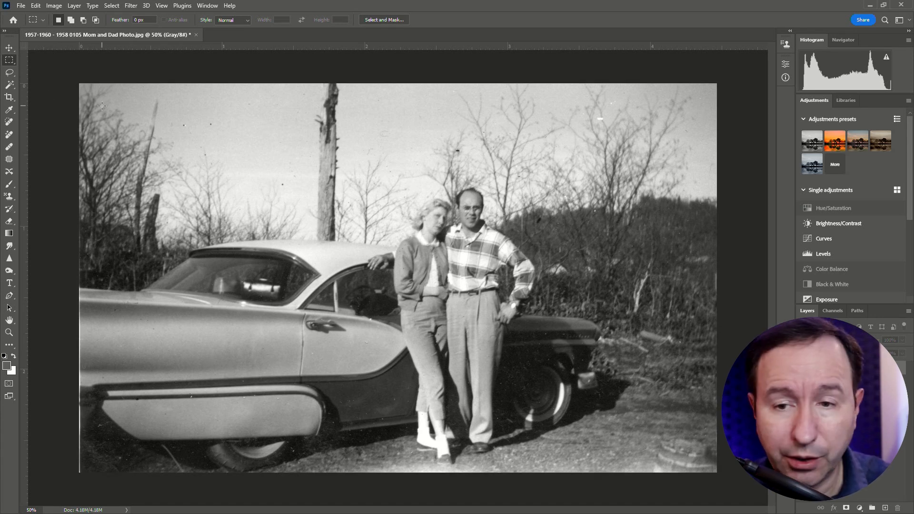
Heal the dark spots in the open sky on both sides of the bare tree trunk with the Spot Healing Brush.
key("ctrl+1")
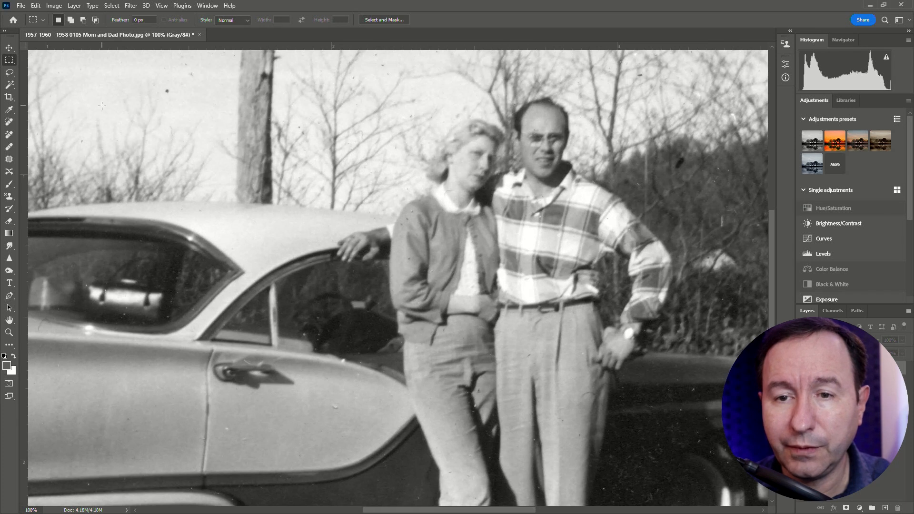
left_click(9, 122)
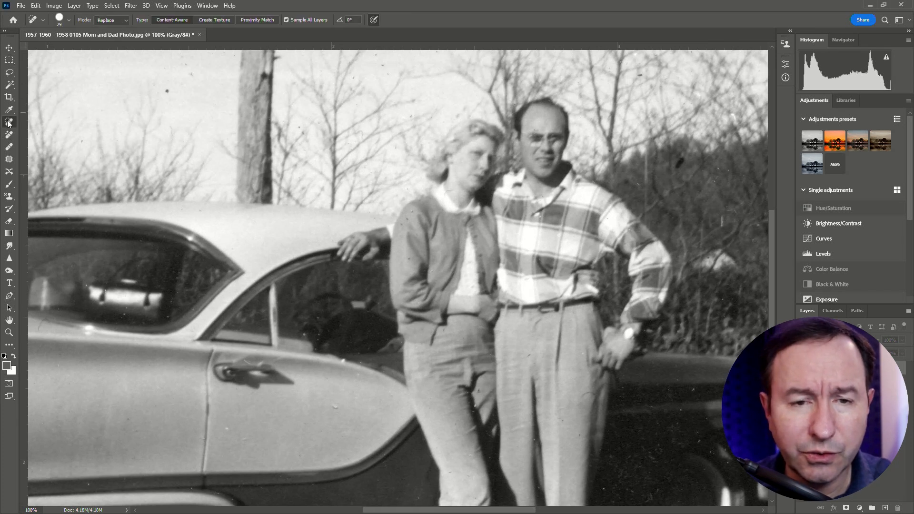
left_click(165, 92)
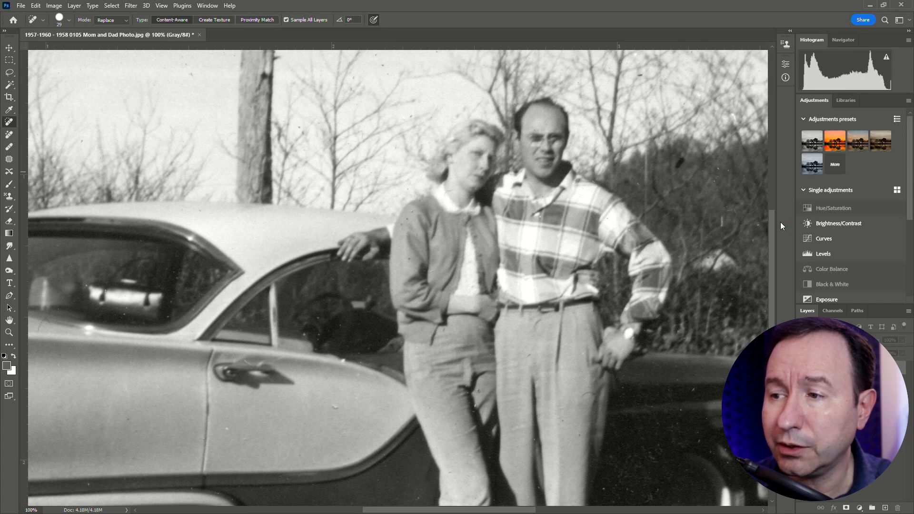
left_click_drag(773, 226, 772, 175)
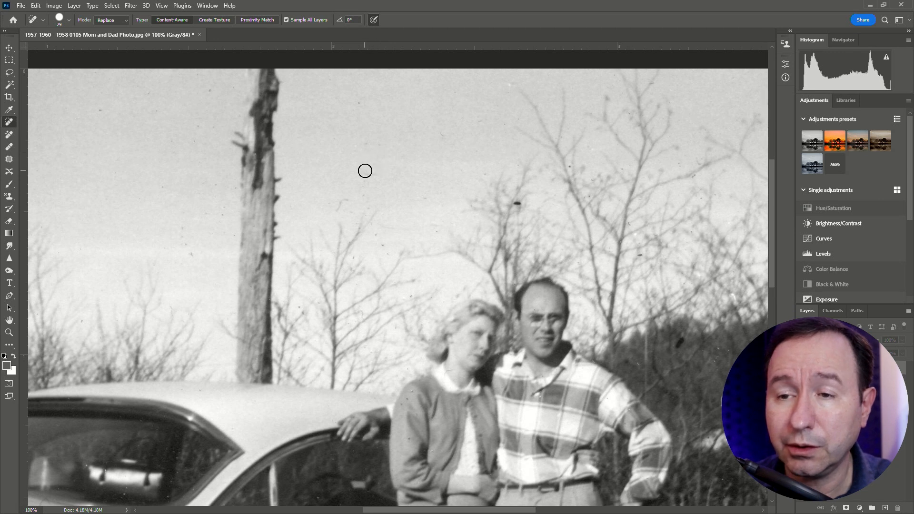
left_click(519, 200)
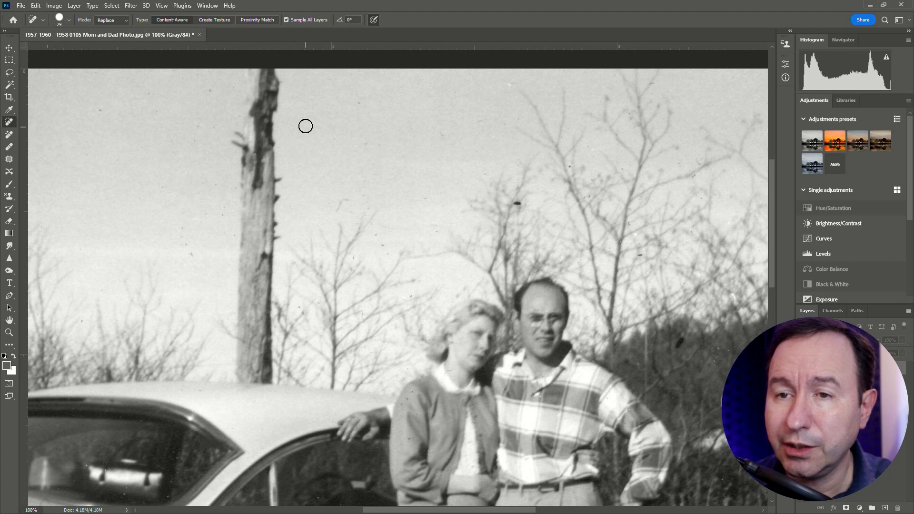
left_click(102, 108)
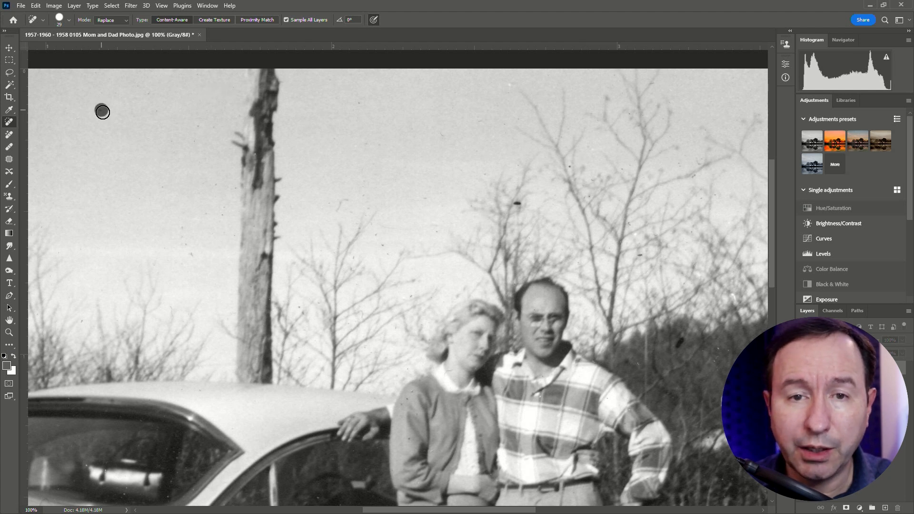
left_click(335, 127)
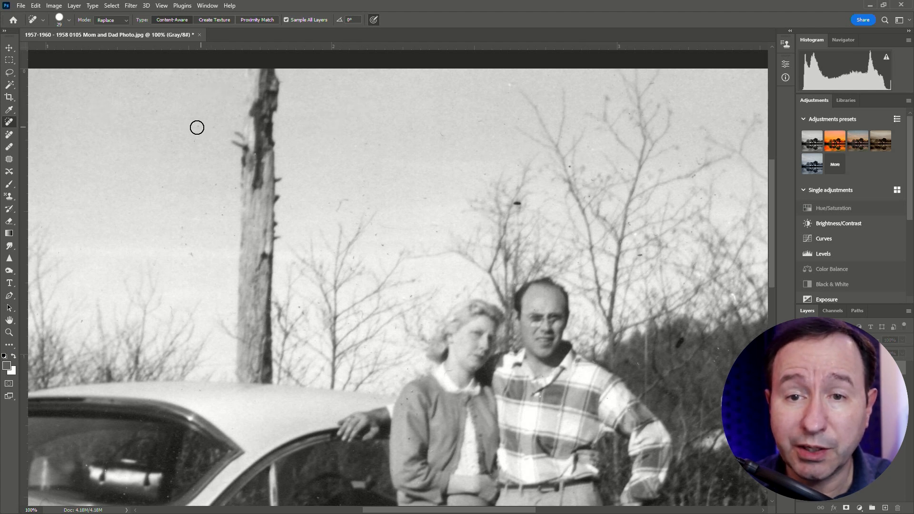
left_click(192, 257)
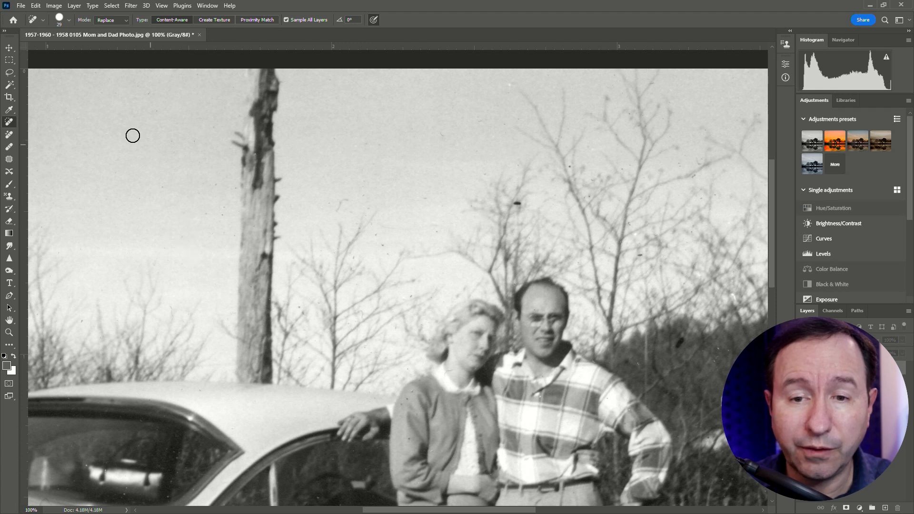
Reduce the healing brush size to 13 px and heal the dark specks near the bare branches above the couple.
left_click(69, 21)
left_click_drag(24, 48, 21, 48)
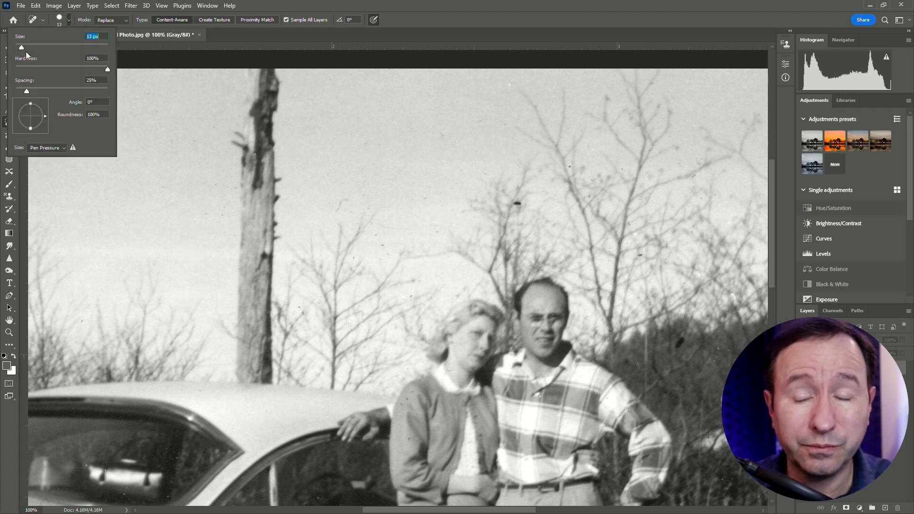
left_click(525, 208)
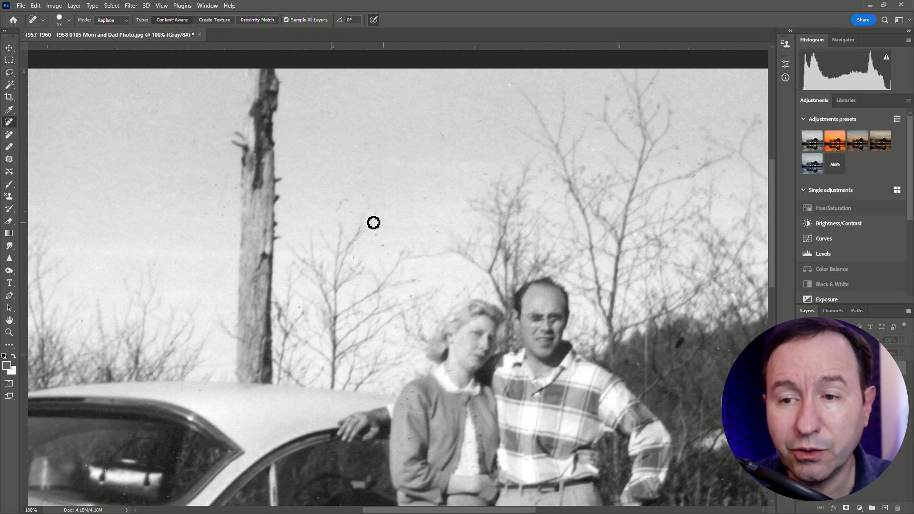
left_click_drag(352, 204, 341, 215)
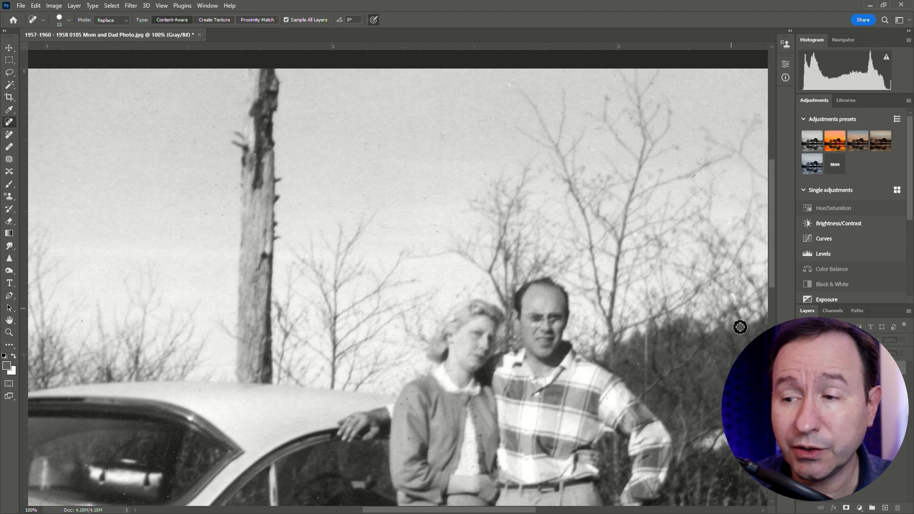
Heal the bright white specks in the sky among the upper branches of the trees to the right of the couple.
left_click_drag(527, 510, 587, 509)
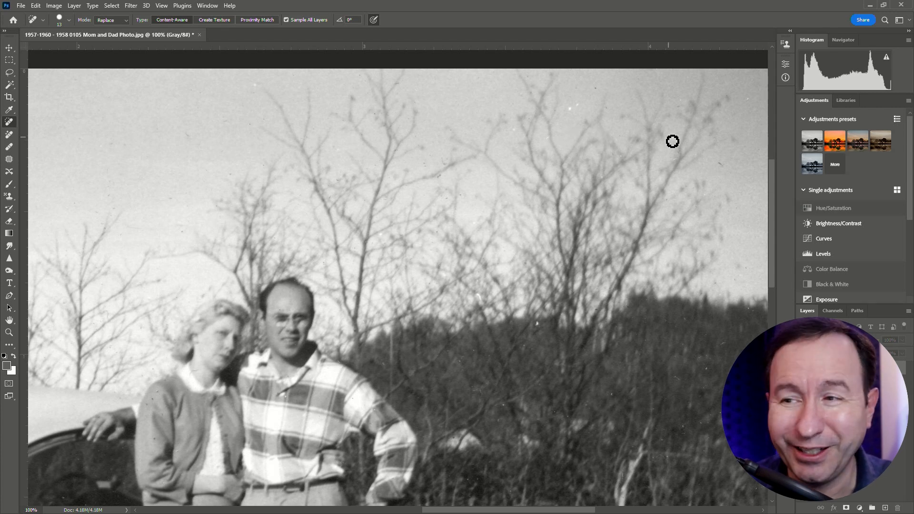
key("ctrl+plus")
left_click_drag(771, 189, 766, 145)
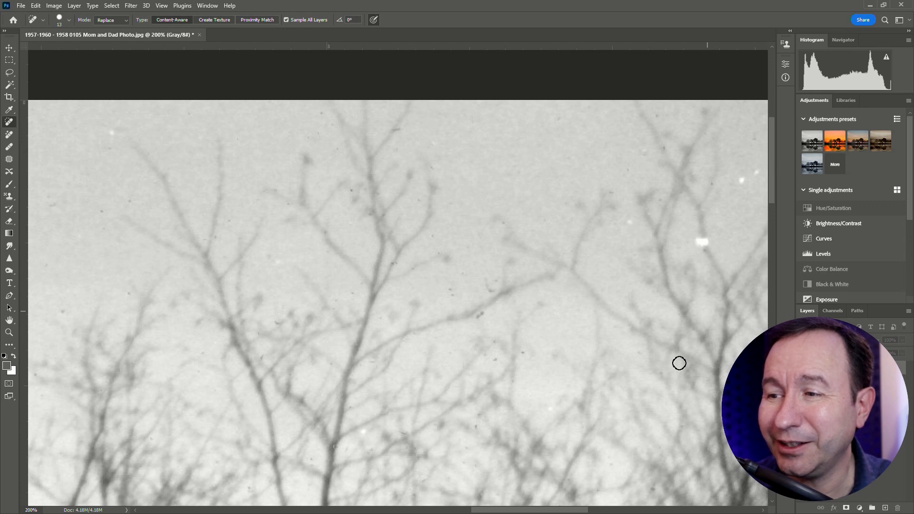
left_click_drag(518, 512, 557, 510)
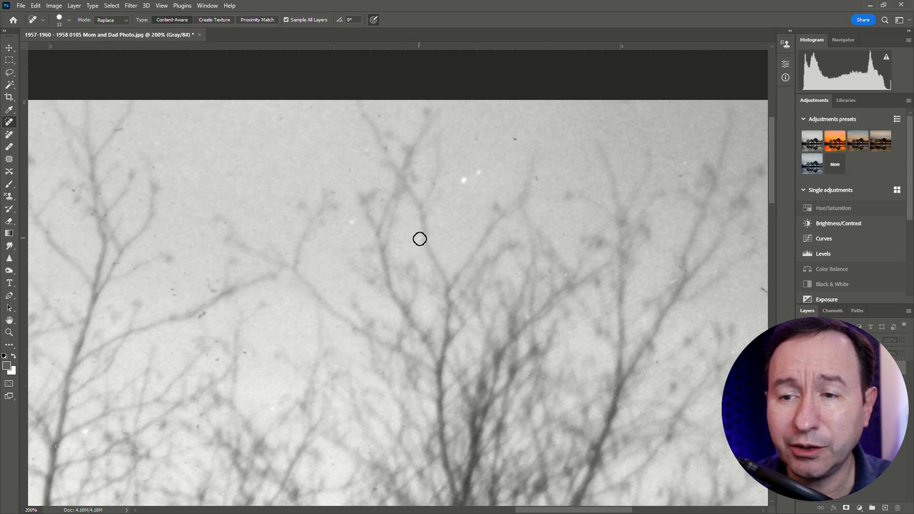
left_click(478, 173)
left_click(360, 224)
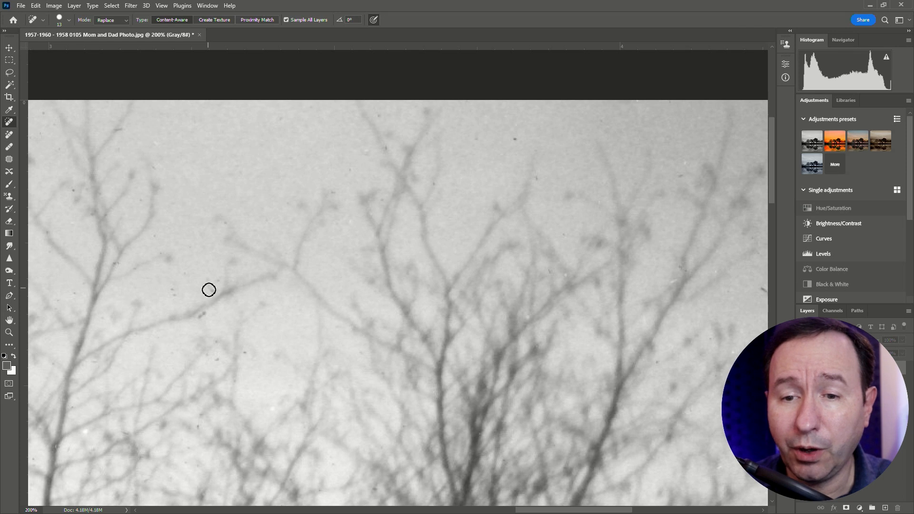
Heal the small dark specks in the sky and among the upper branches of the trees to the right of the couple.
left_click(173, 291)
left_click(247, 356)
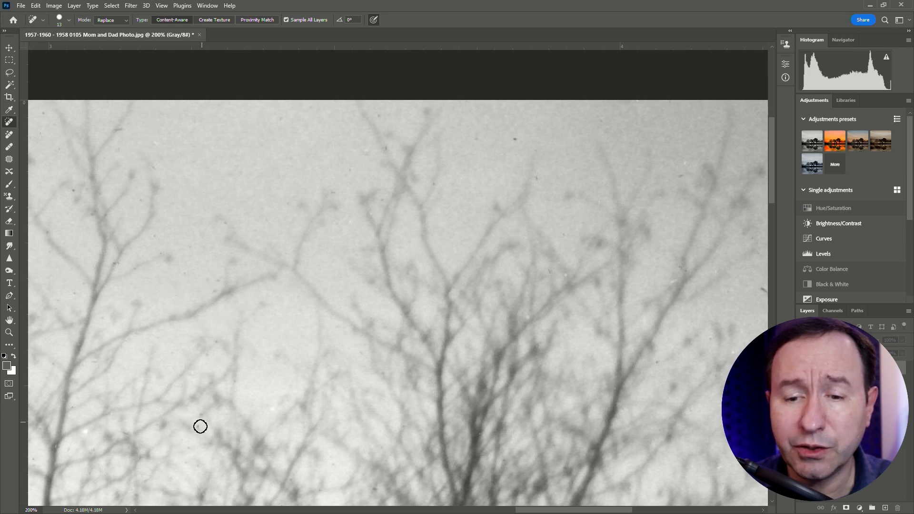
left_click(390, 150)
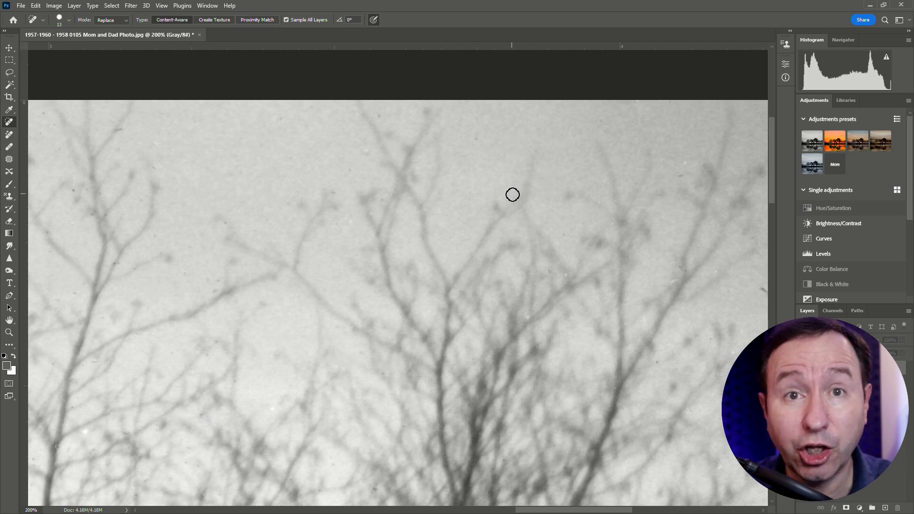
left_click(765, 295)
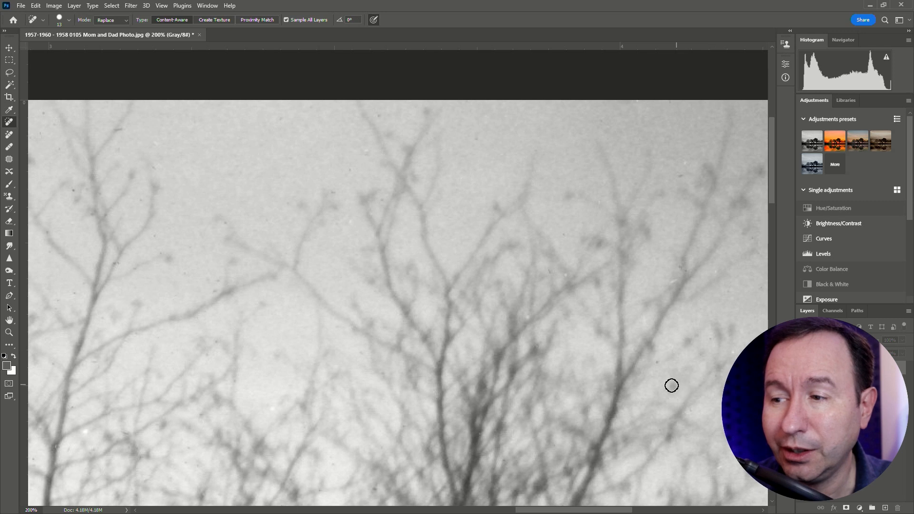
Heal the dark and white specks in the open sky along the photo's right edge, beside the tall tree branches.
left_click_drag(523, 510, 563, 510)
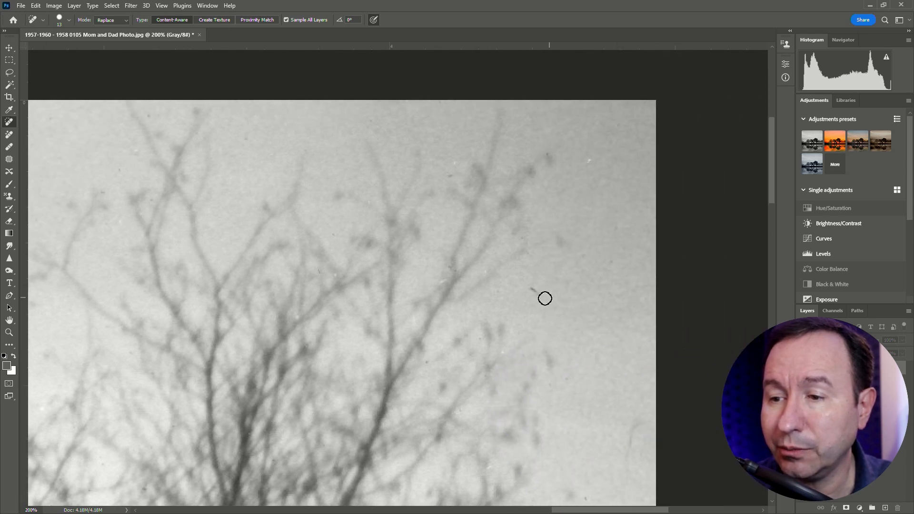
scroll(657, 221, "up", 2)
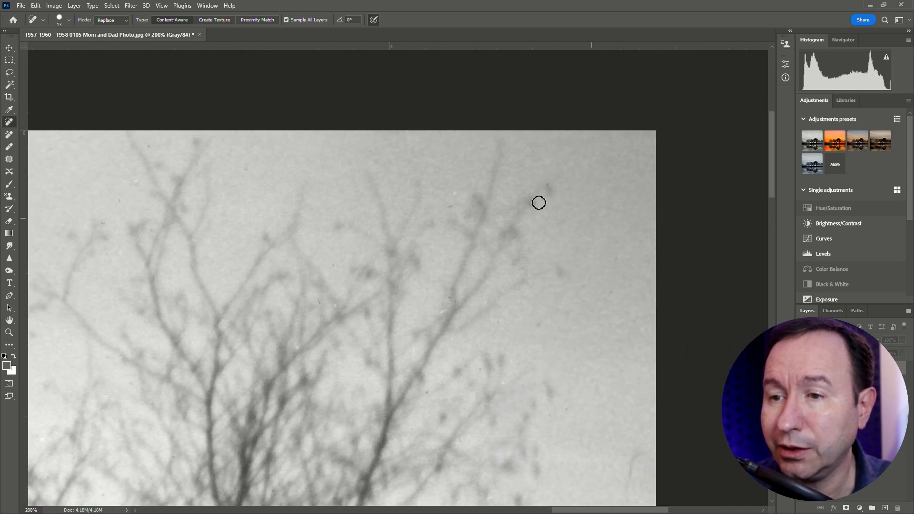
scroll(380, 262, "down", 4)
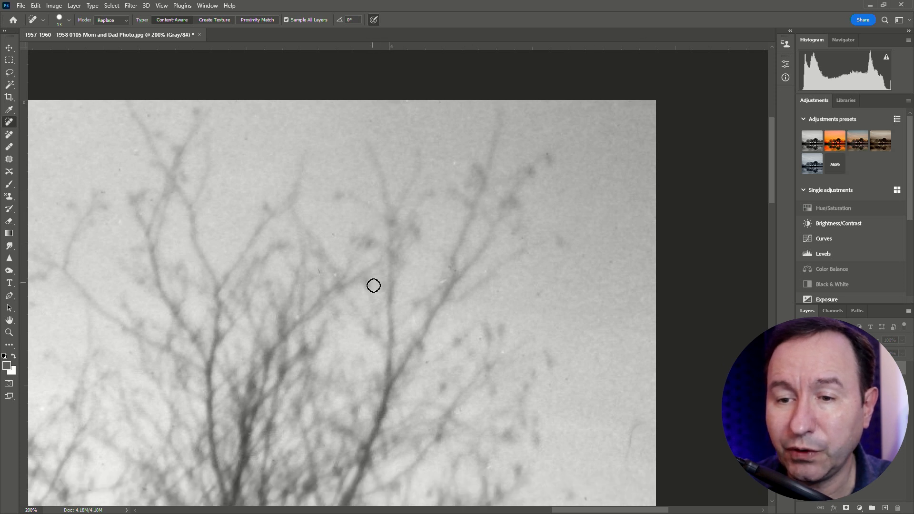
scroll(529, 316, "down", 4)
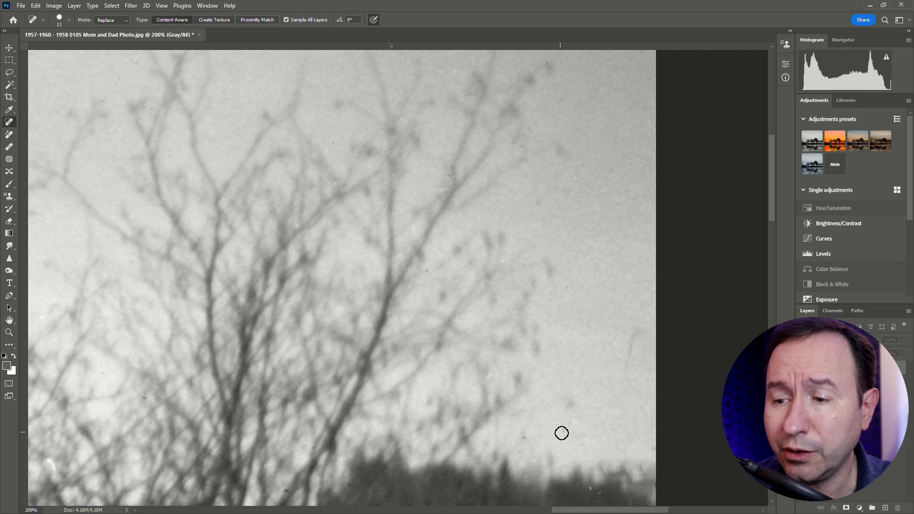
scroll(608, 442, "down", 3)
scroll(607, 442, "down", 10)
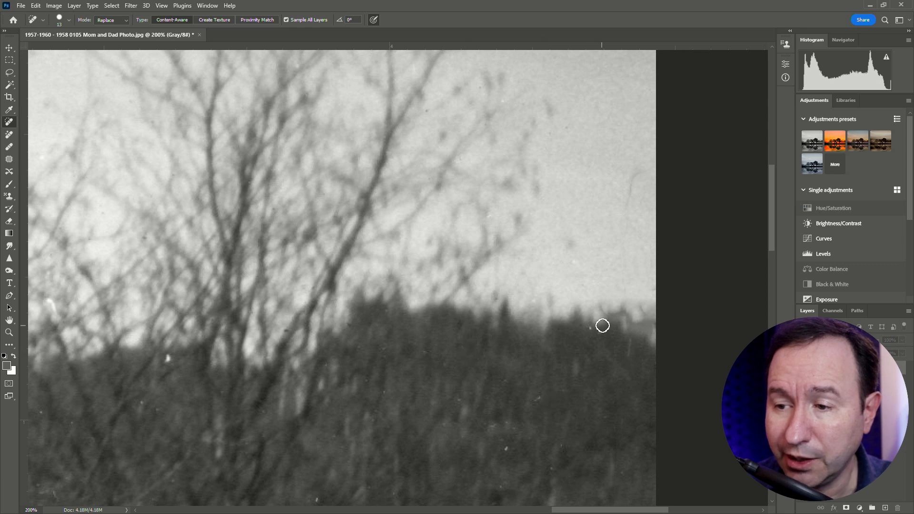
Heal the dark speck in the open sky above the woman's head.
left_click_drag(552, 509, 497, 509)
scroll(422, 425, "down", 1)
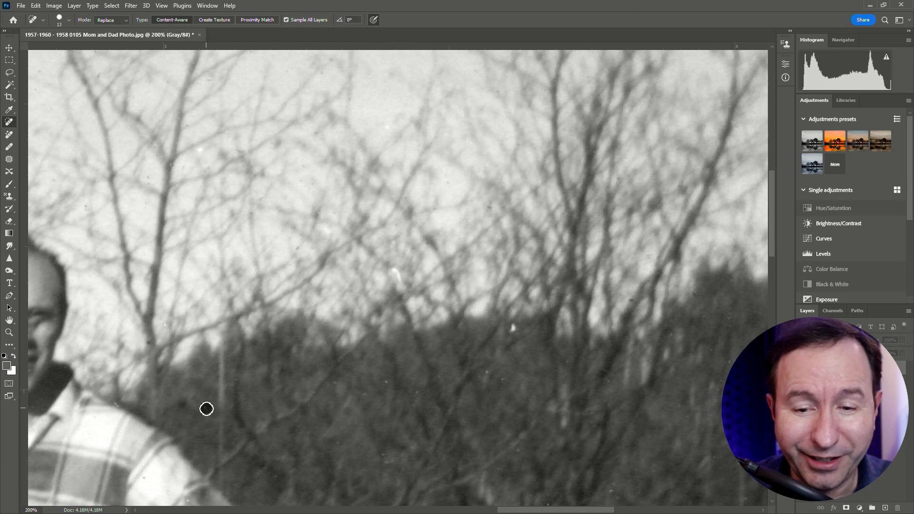
scroll(499, 504, "left", 5)
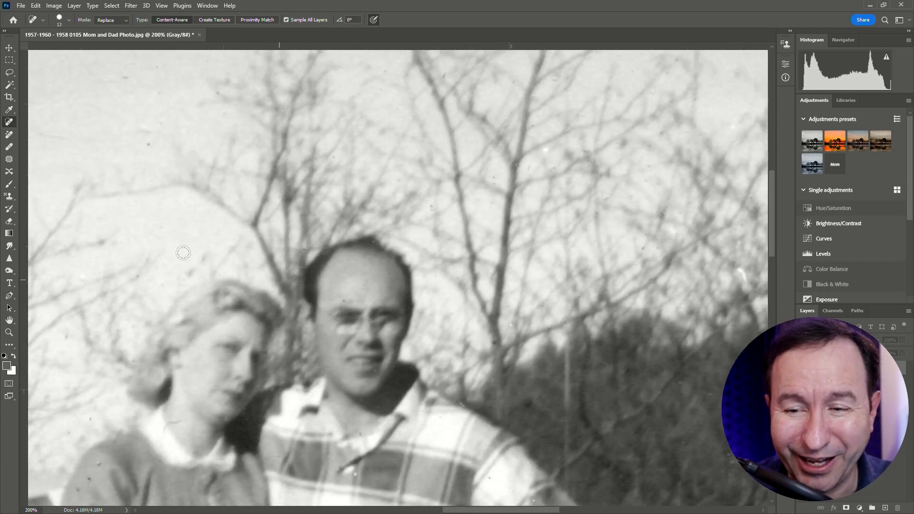
left_click(151, 143)
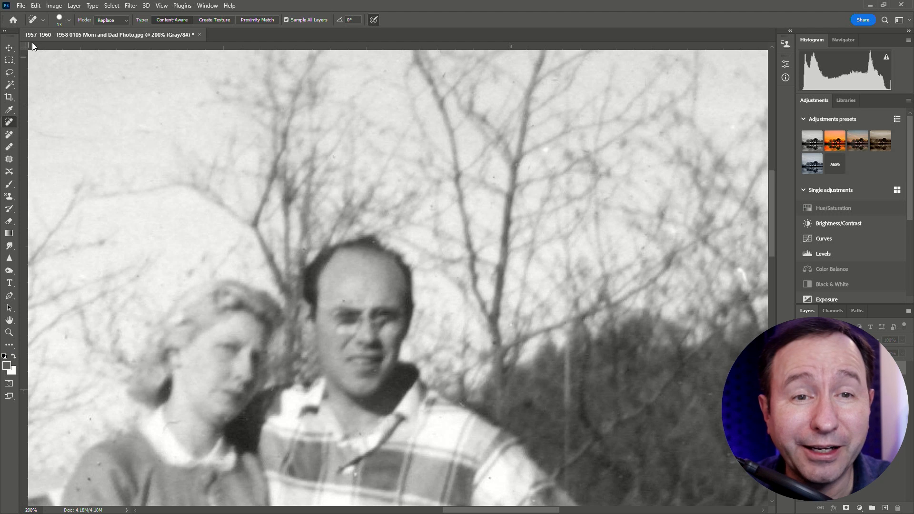
Reduce the healing brush size to 7 px and heal the small specks on the man's forehead and the woman's sweater.
left_click(65, 22)
left_click_drag(21, 47, 19, 48)
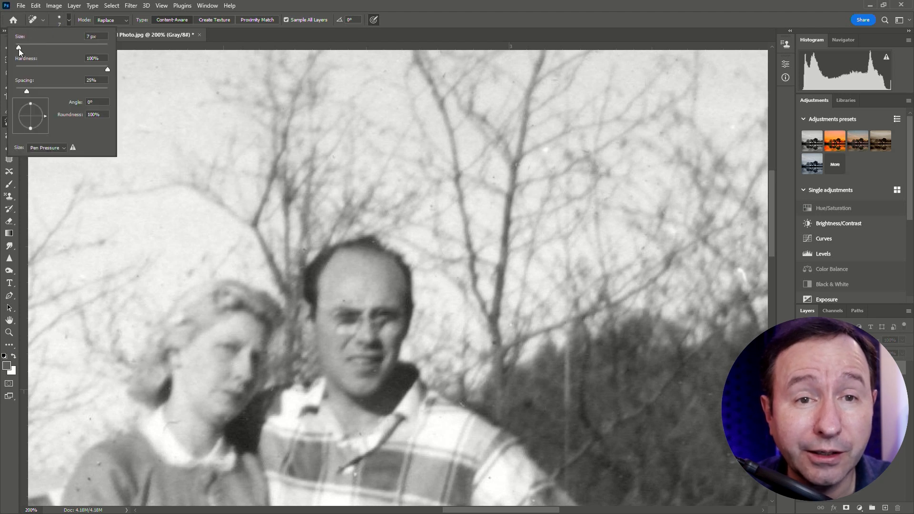
left_click(346, 304)
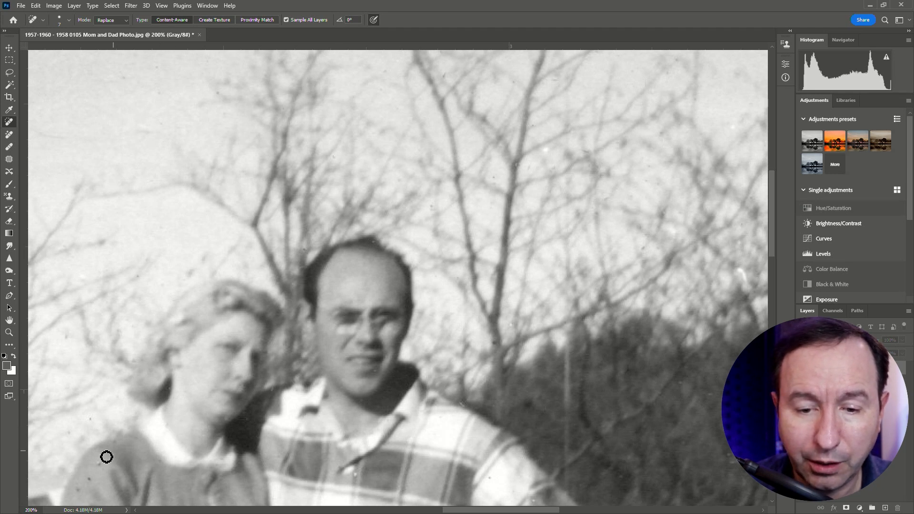
scroll(101, 467, "down", 2)
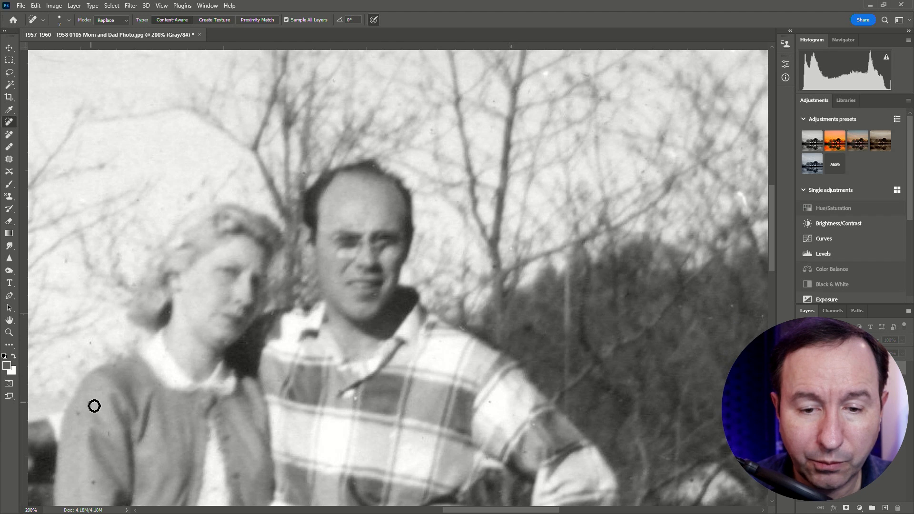
scroll(113, 440, "down", 1)
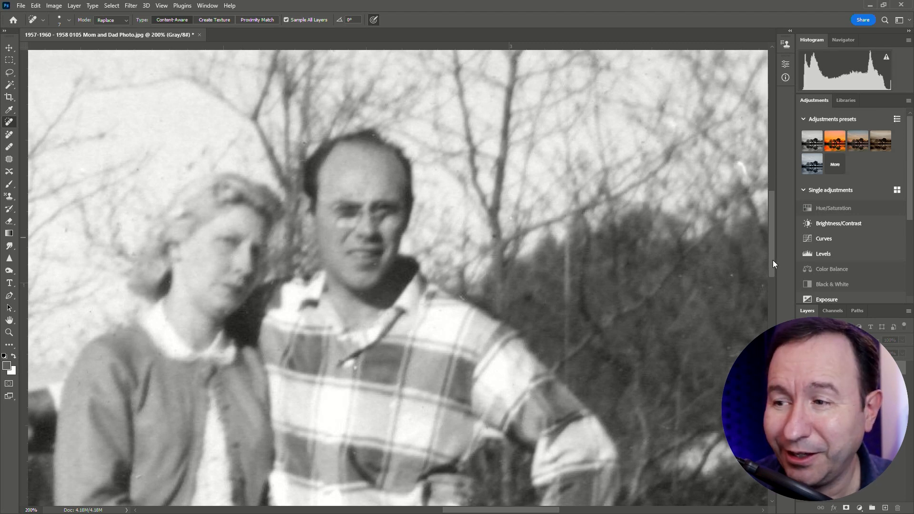
Examine the couple, the background trees and the car up close and at 100% zoom for remaining specks.
left_click_drag(773, 259, 774, 254)
left_click_drag(482, 510, 518, 510)
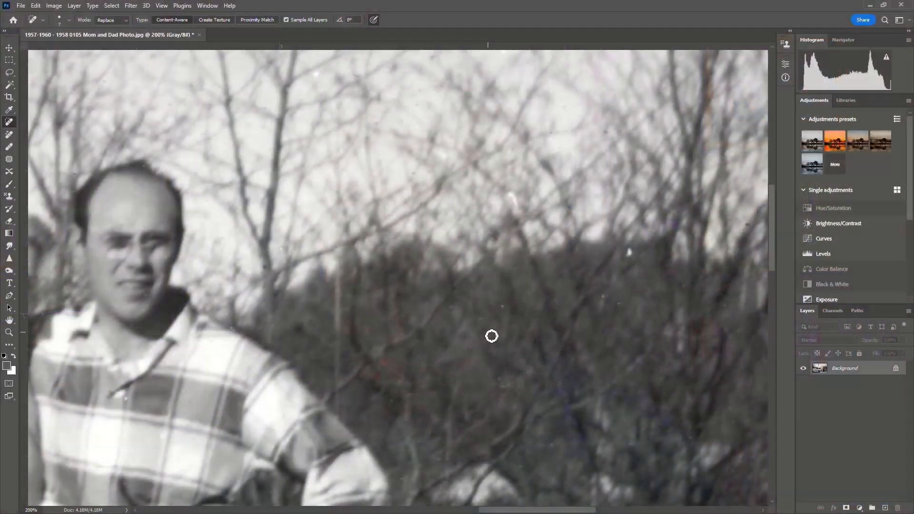
scroll(395, 362, "down", 2)
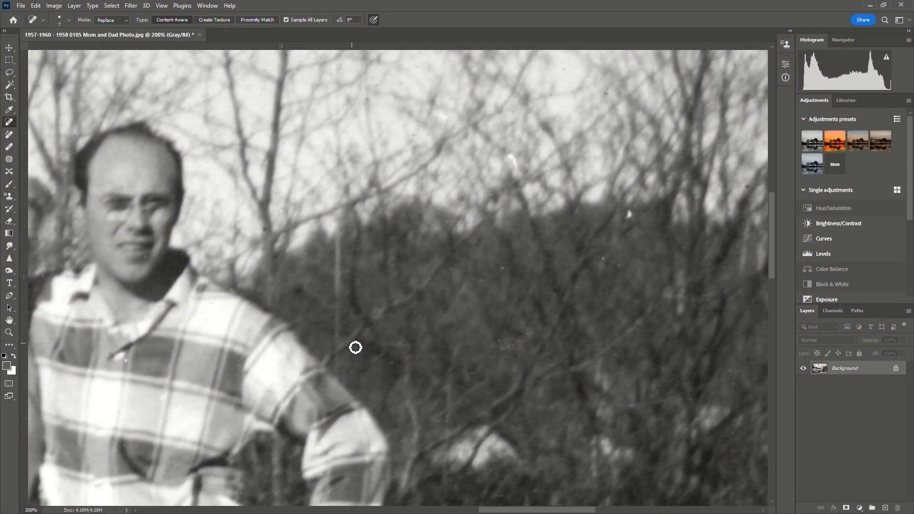
left_click_drag(519, 510, 469, 510)
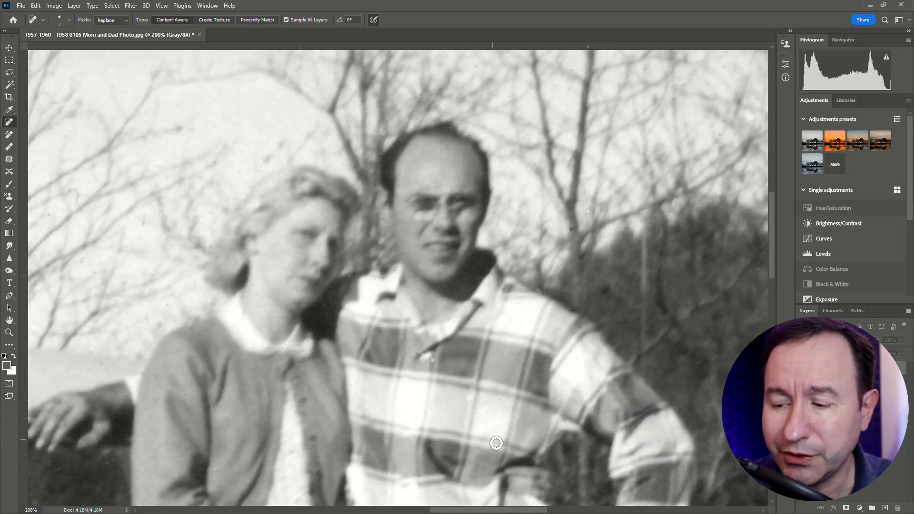
key("ctrl+plus")
key("ctrl+minus")
key("ctrl+minus")
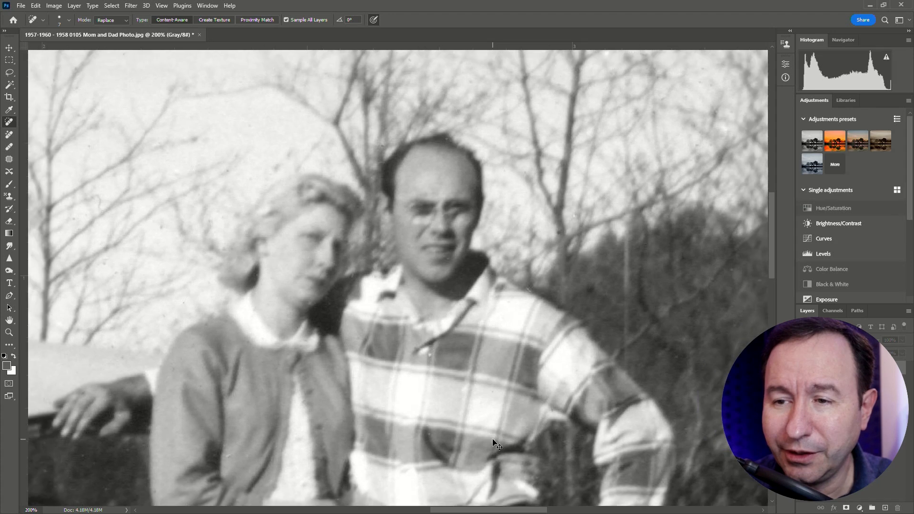
left_click_drag(776, 284, 558, 282)
scroll(557, 287, "up", 5)
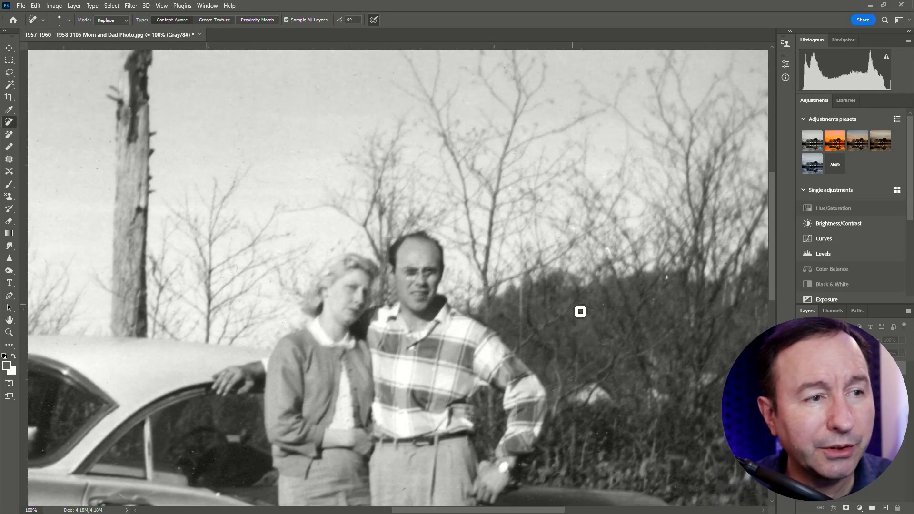
scroll(627, 299, "down", 1)
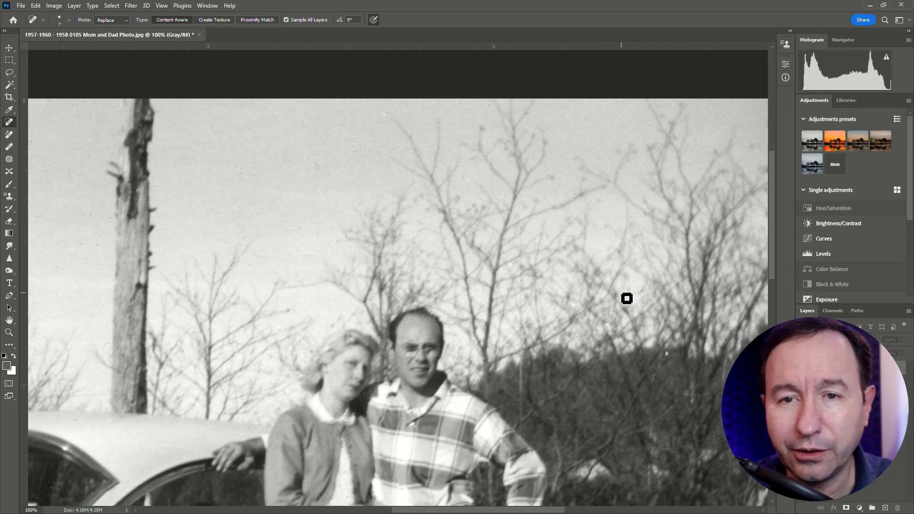
scroll(436, 302, "down", 1)
scroll(436, 302, "down", 3)
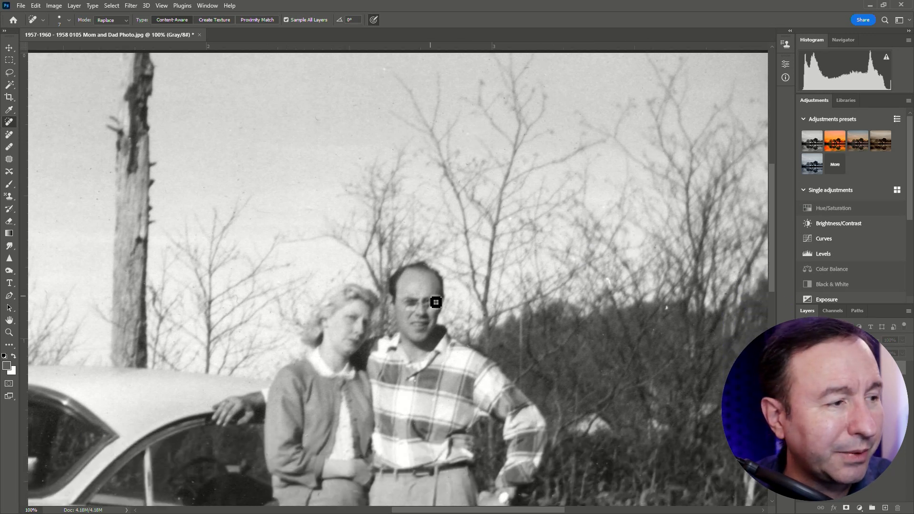
scroll(464, 323, "down", 3)
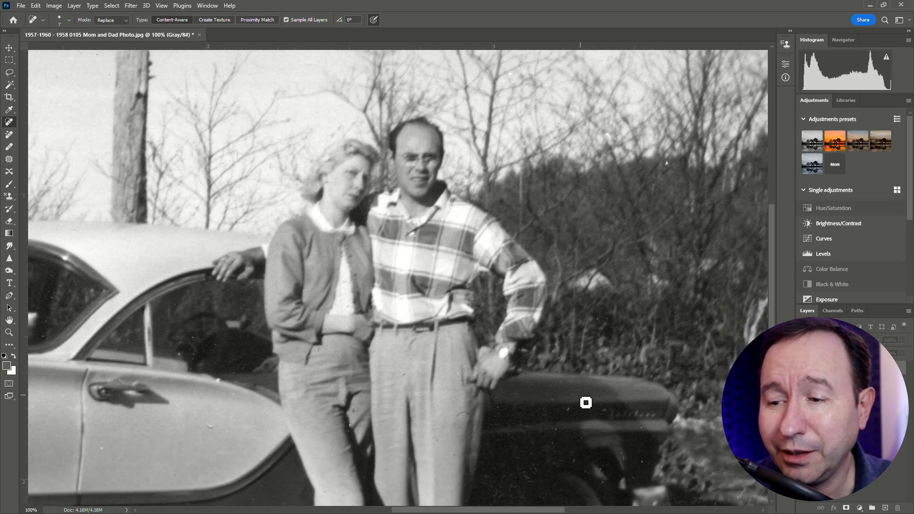
scroll(585, 402, "down", 3)
Select the entire uncropped image, including the white border and the date sign.
key("ctrl+minus")
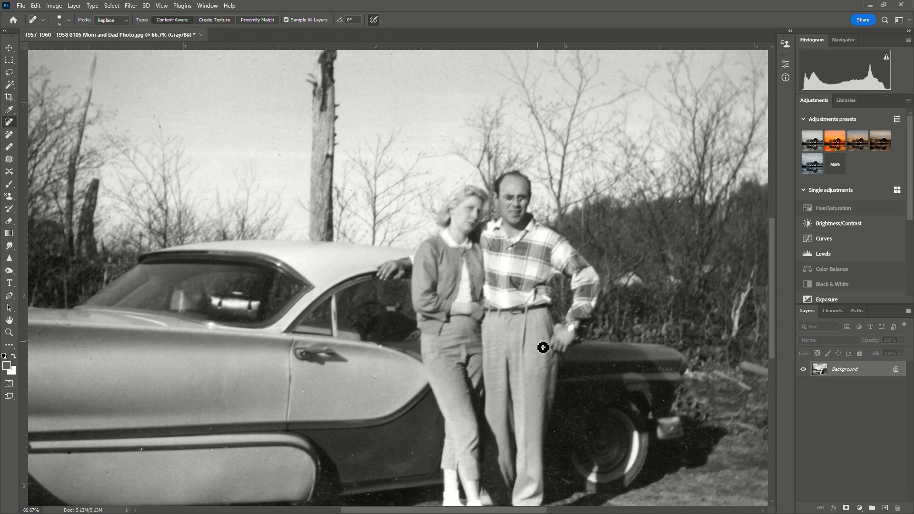
key("ctrl+minus")
key("ctrl+a")
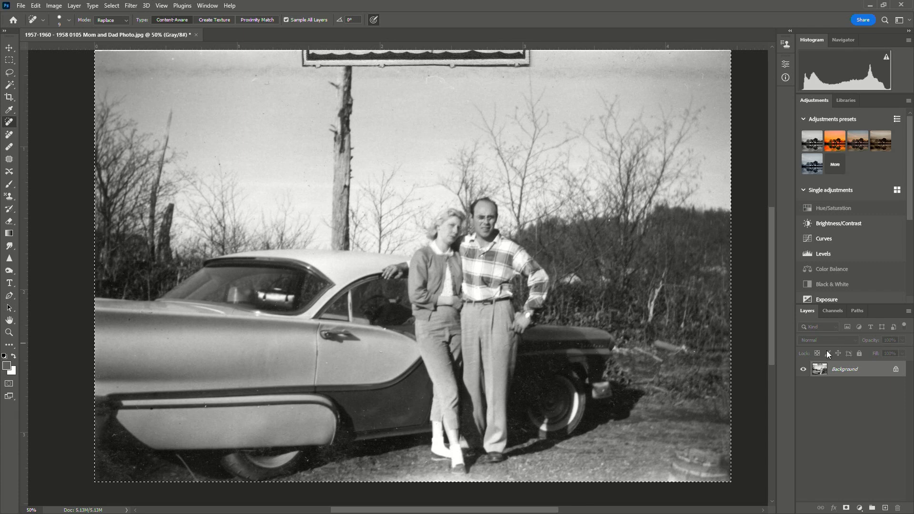
Examine the uncropped photo from the date sign down to the couple, the car and the ground for dust and spots.
mouse_move(771, 338)
left_mouse_down()
mouse_move(771, 307)
mouse_move(769, 315)
left_mouse_up()
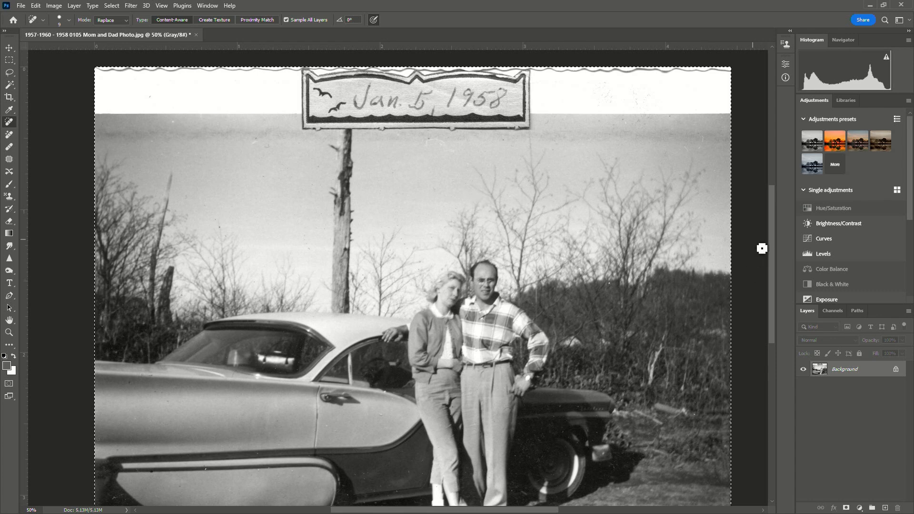
mouse_move(770, 252)
left_mouse_down()
mouse_move(769, 241)
mouse_move(767, 261)
left_mouse_up()
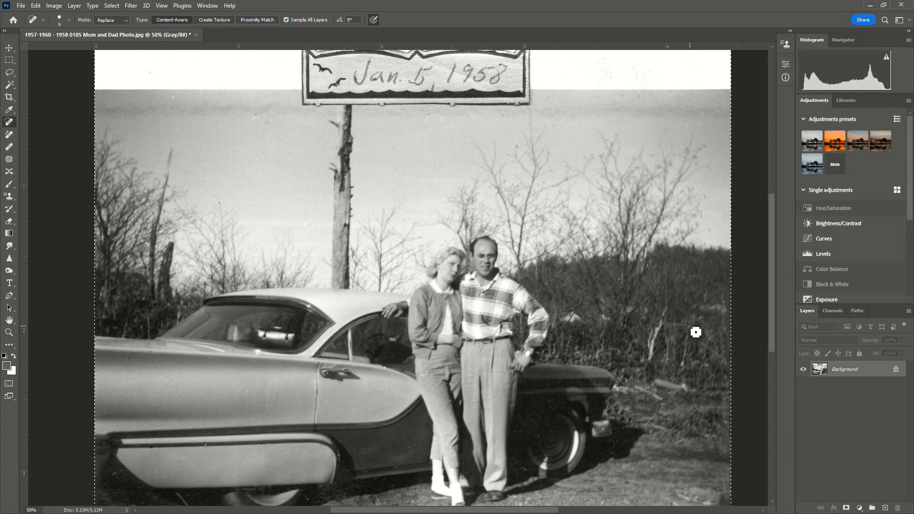
key("ctrl+plus")
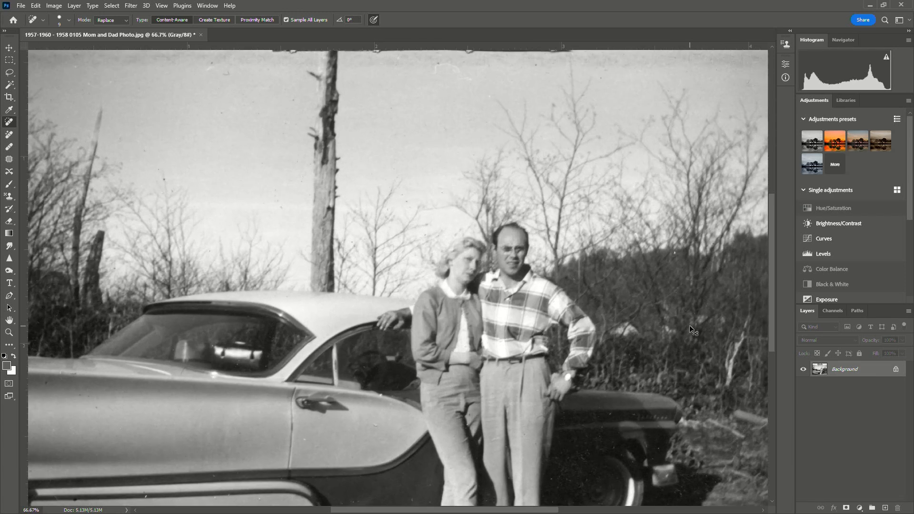
left_click_drag(773, 323, 773, 354)
left_click_drag(395, 510, 419, 513)
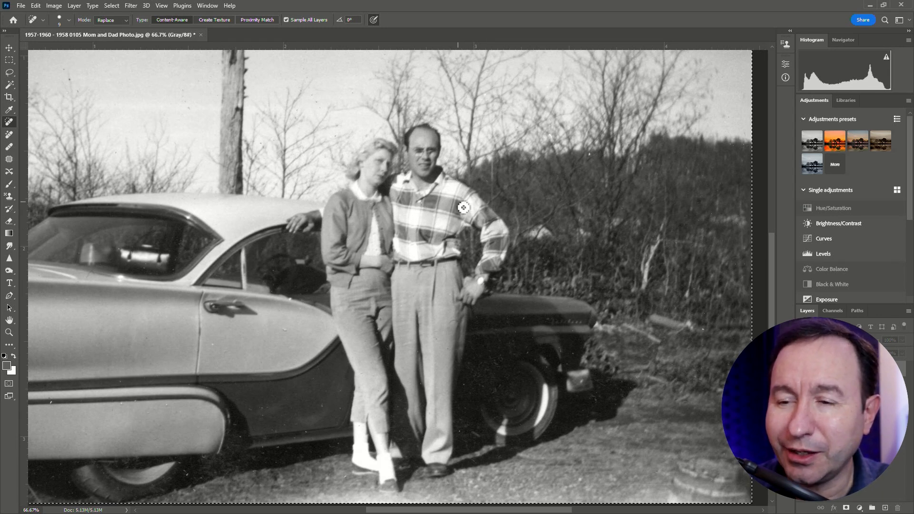
key("ctrl+plus")
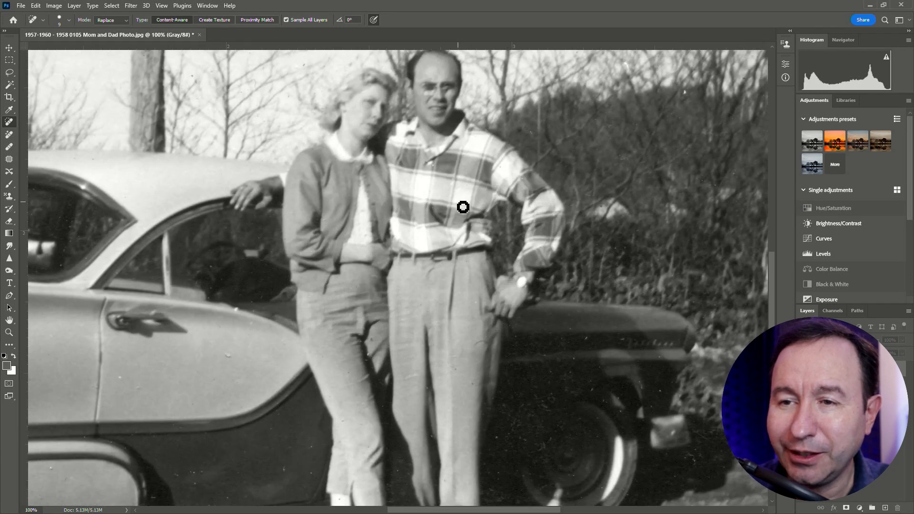
scroll(770, 273, "up", 3)
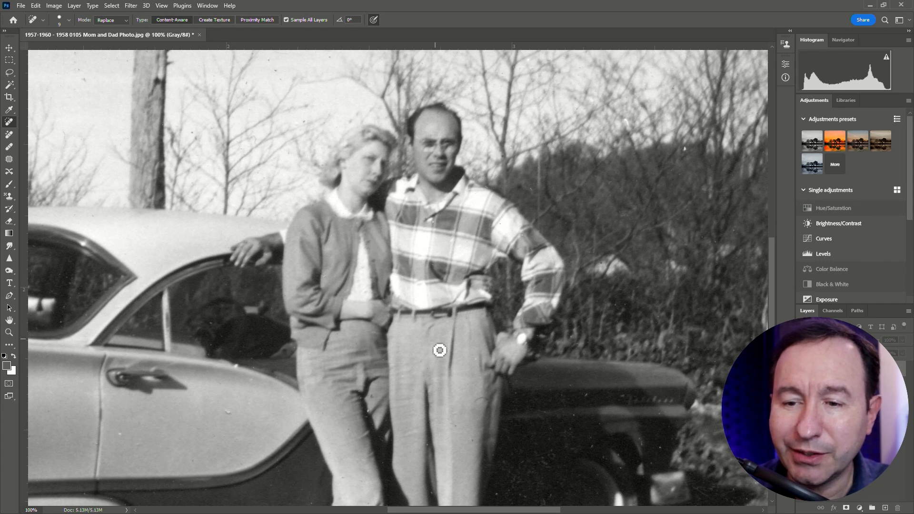
scroll(398, 374, "down", 5)
scroll(395, 366, "down", 3)
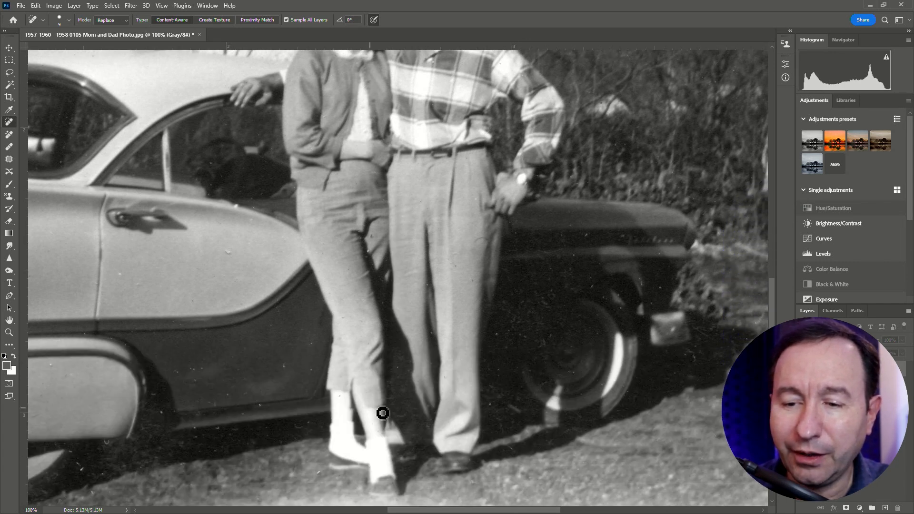
scroll(395, 276, "down", 2)
scroll(395, 276, "up", 4)
scroll(758, 324, "up", 10)
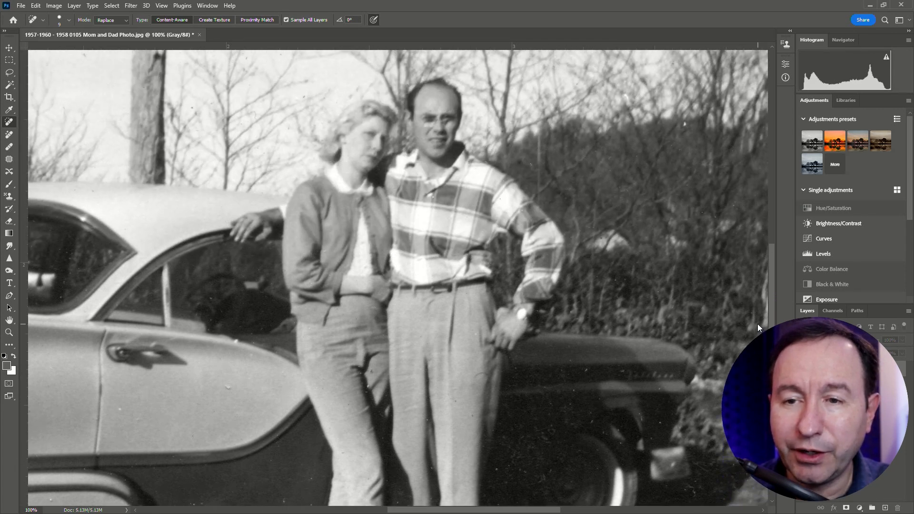
scroll(749, 287, "down", 5)
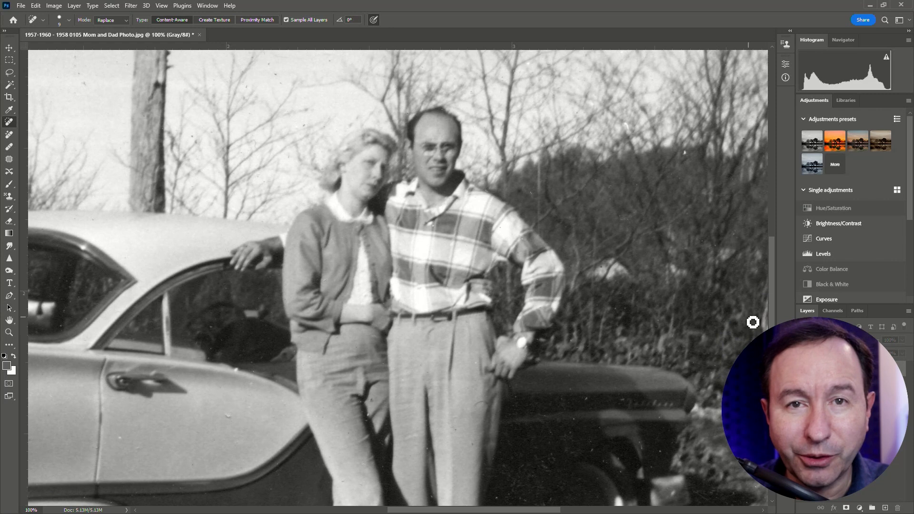
scroll(578, 259, "down", 2)
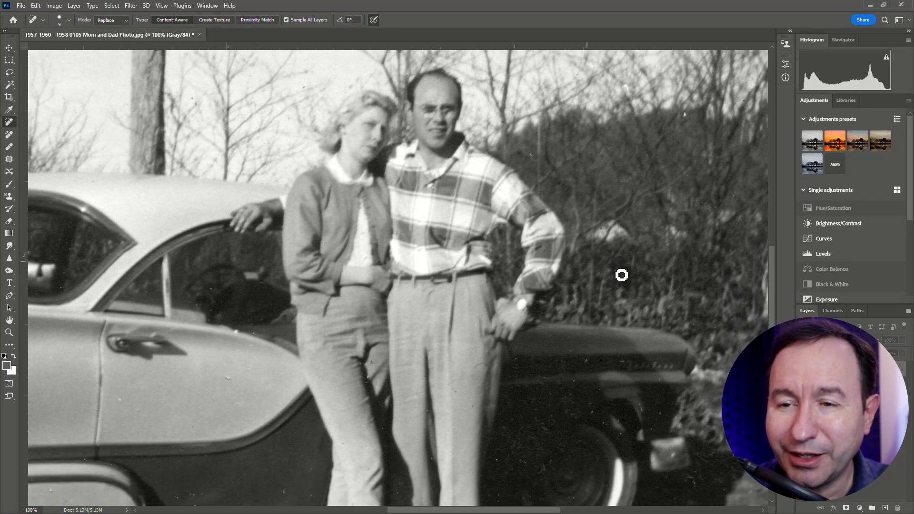
Examine the couple, the ground and the dark front fender and wheel at up to 200% zoom for remaining specks.
key("ctrl+plus")
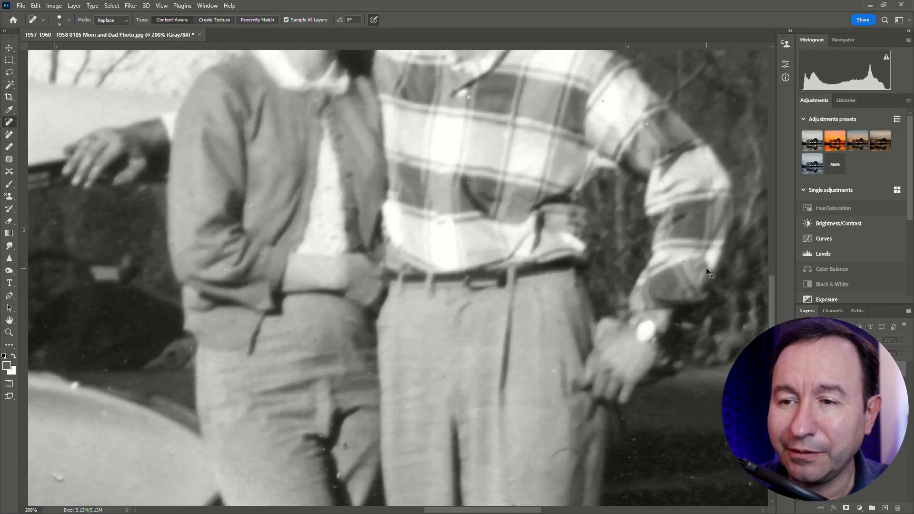
key("ctrl+minus")
key("ctrl+plus")
key("ctrl+minus")
key("ctrl+minus")
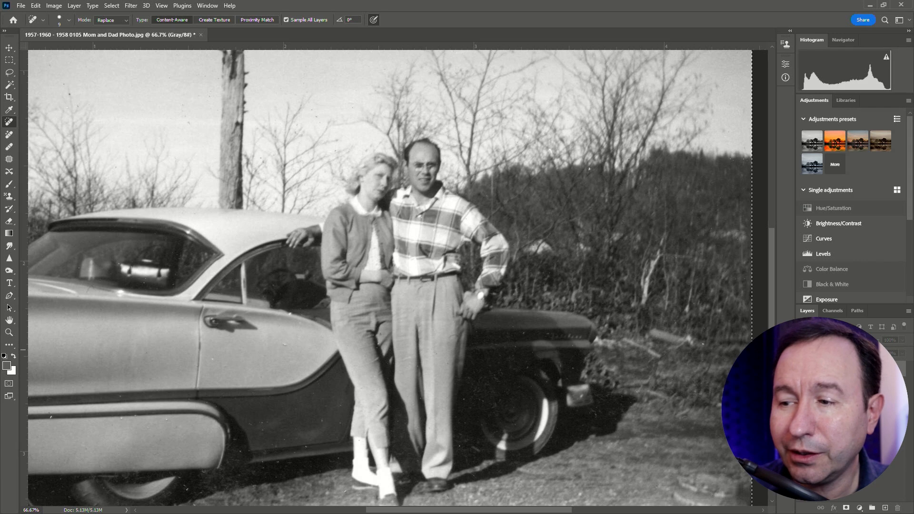
scroll(436, 393, "down", 3)
key("ctrl+plus")
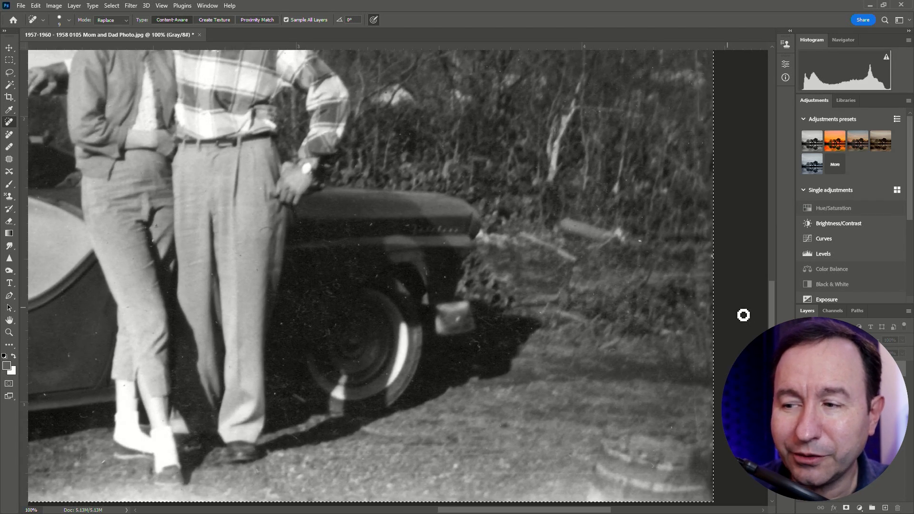
scroll(775, 289, "up", 3)
left_click_drag(775, 286, 767, 346)
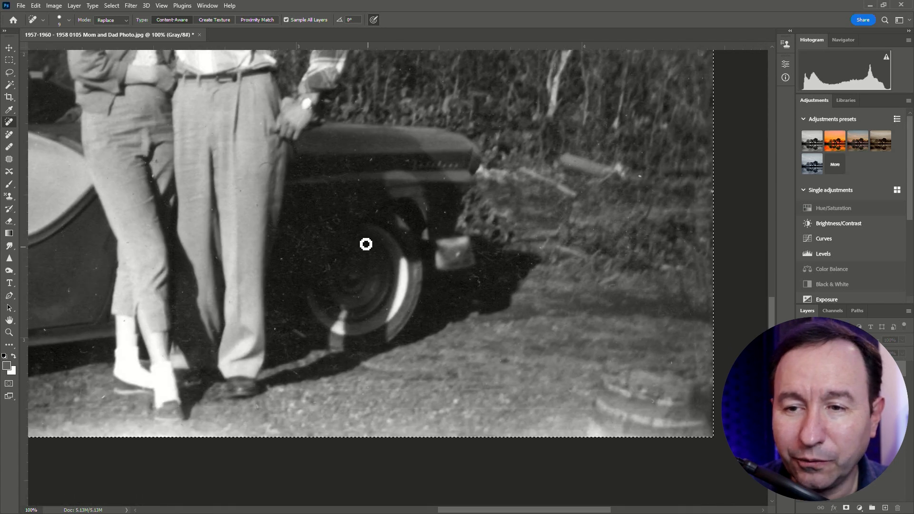
key("ctrl+plus")
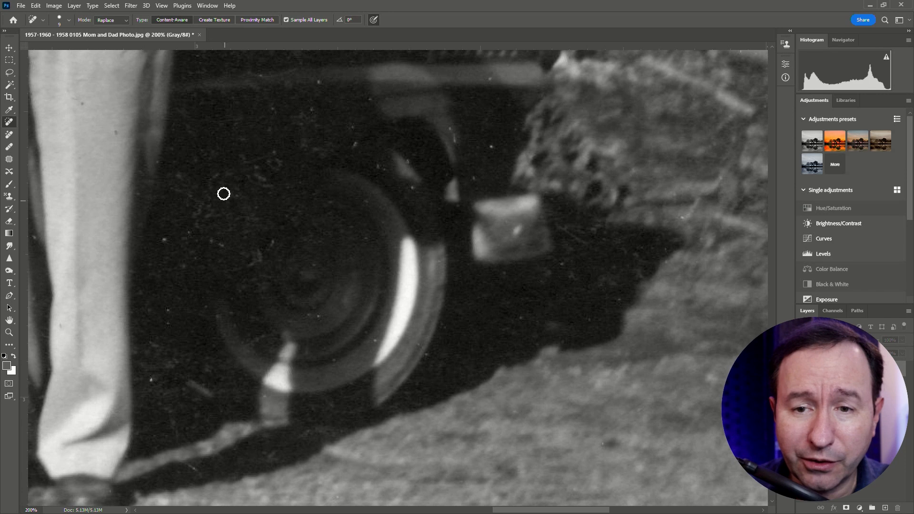
scroll(301, 301, "up", 2)
scroll(305, 299, "up", 2)
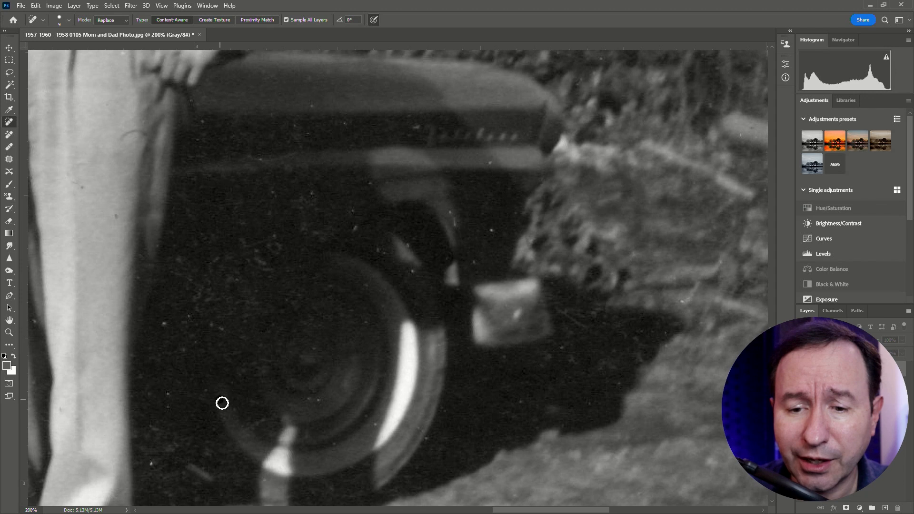
Heal the short diagonal scratch and the white speck in the shadow between the man's leg and the front wheel.
scroll(216, 439, "down", 2)
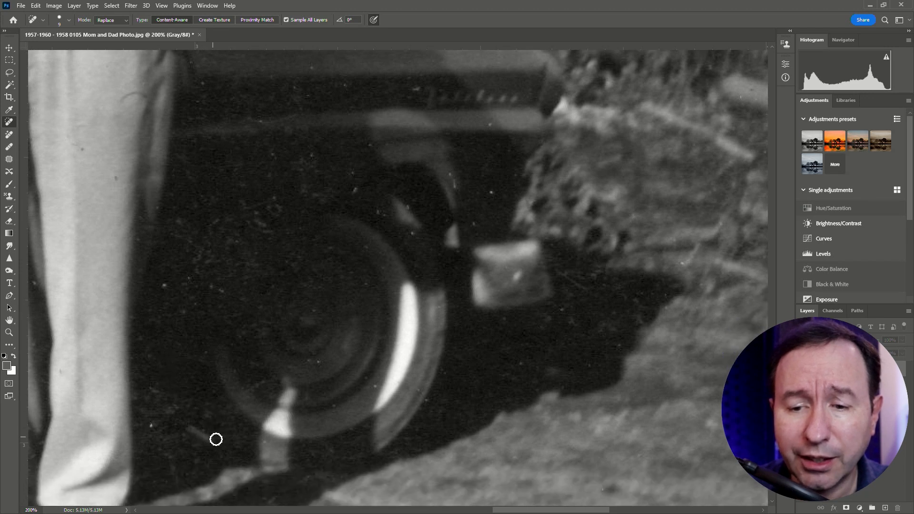
left_click_drag(212, 440, 190, 432)
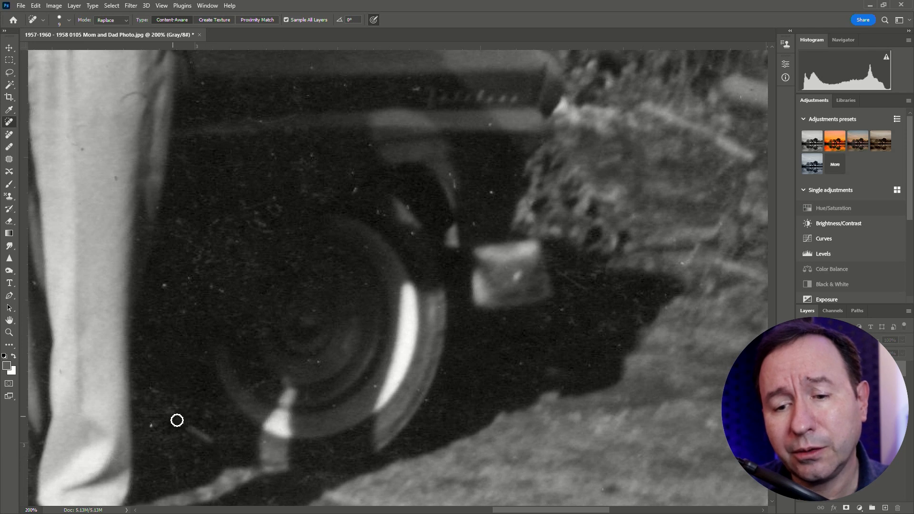
left_click_drag(194, 430, 216, 442)
left_click(149, 424)
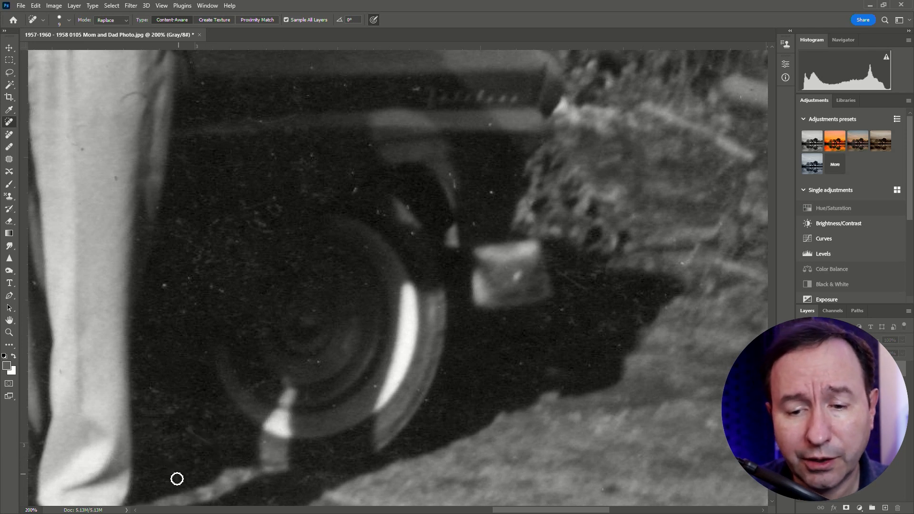
Try a healing brush size of 56 px and return the size to 9 px.
left_click(66, 20)
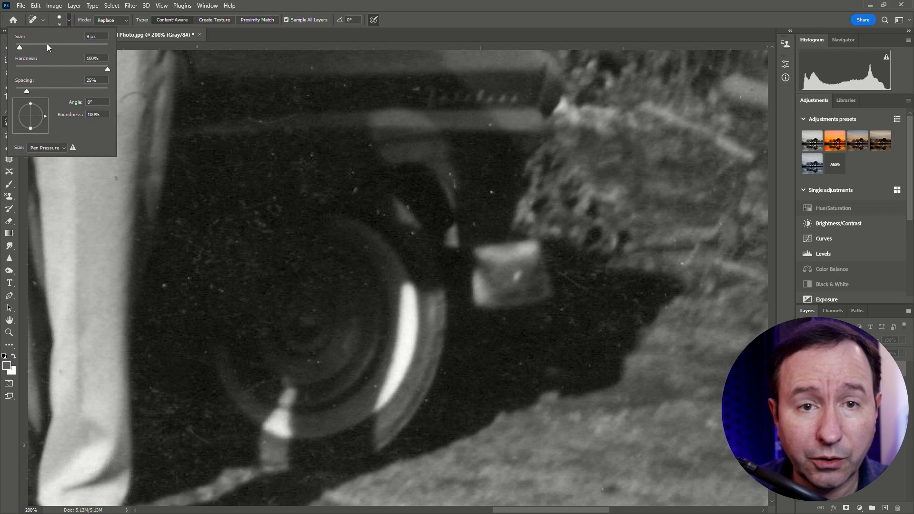
key("Return")
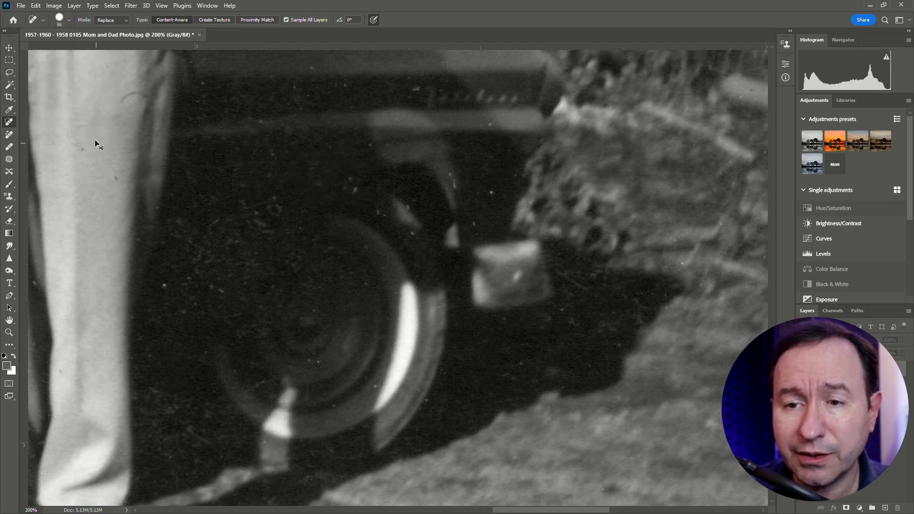
left_click(69, 21)
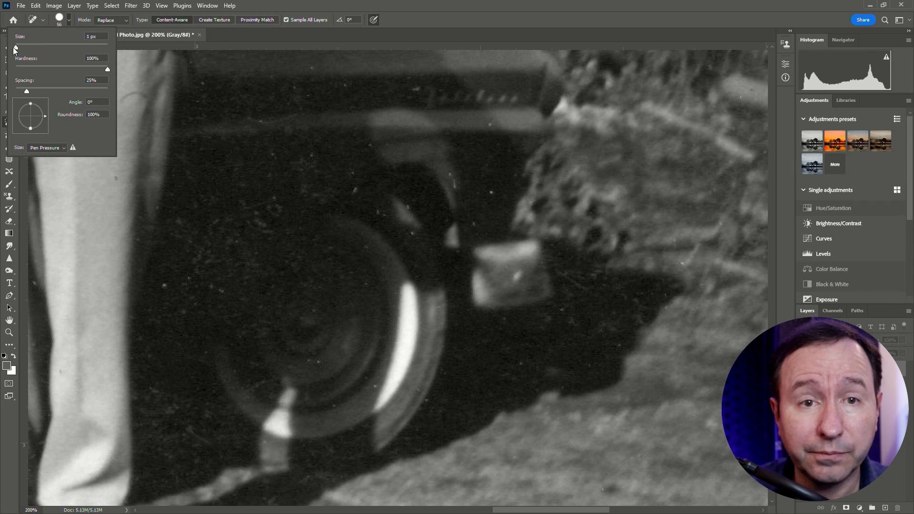
left_click_drag(15, 50, 17, 47)
key("Return")
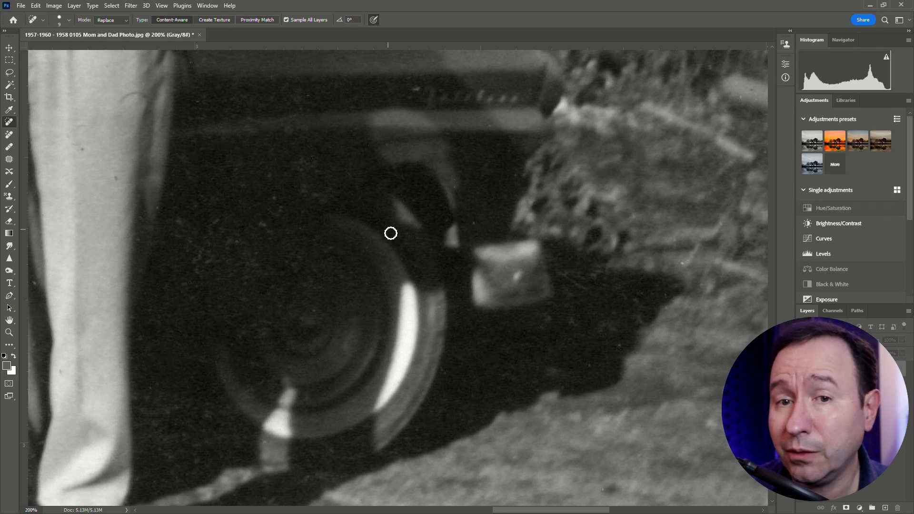
Heal the curved hair mark and the dark specks on the man's trouser leg.
mouse_move(148, 93)
left_mouse_down()
mouse_move(122, 102)
mouse_move(156, 100)
left_mouse_up()
left_click(117, 179)
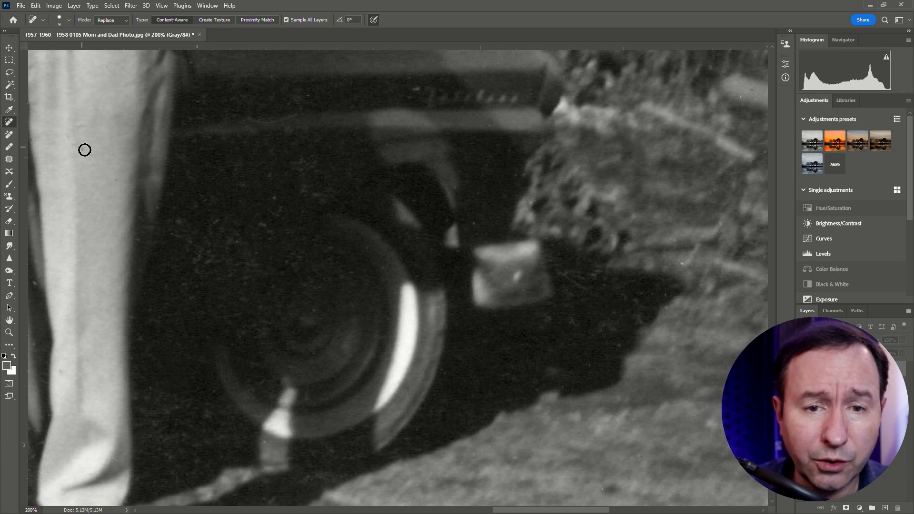
left_click(73, 148)
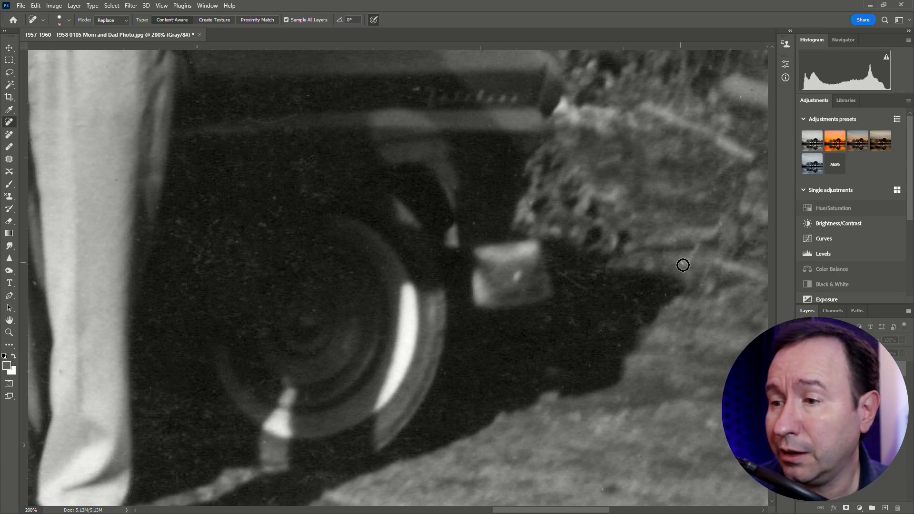
Examine the front wheel, the ground in front of the car and the couple's legs at different zoom levels for leftover dust.
key("ctrl+minus")
key("ctrl+minus")
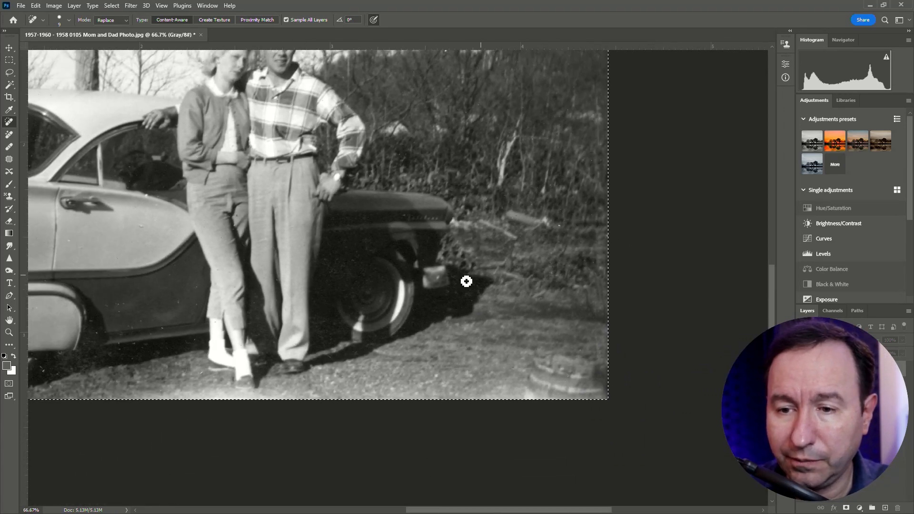
key("ctrl+plus")
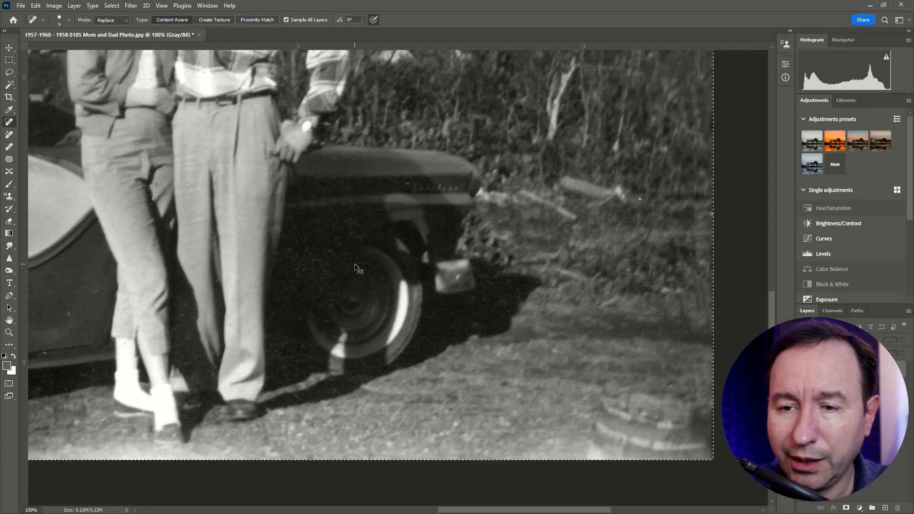
key("ctrl+plus")
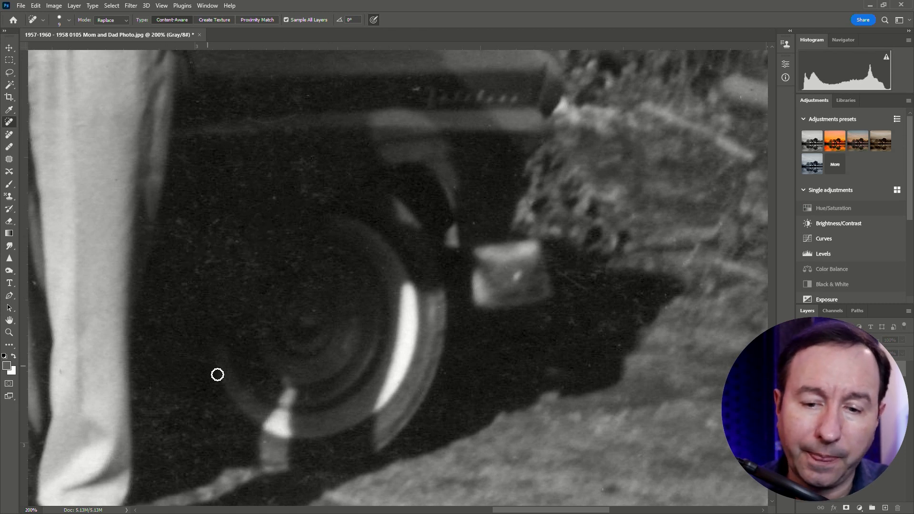
scroll(218, 375, "down", 3)
scroll(204, 467, "down", 1)
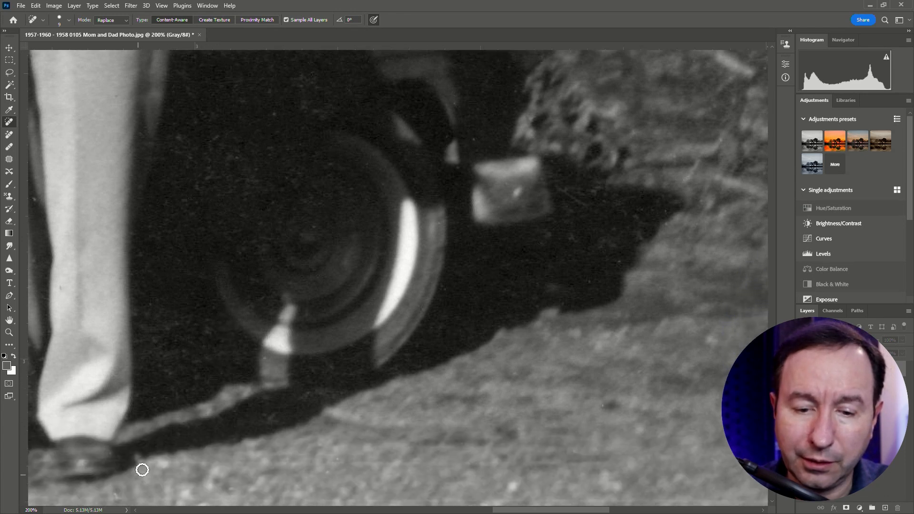
scroll(143, 469, "down", 1)
scroll(317, 362, "down", 1)
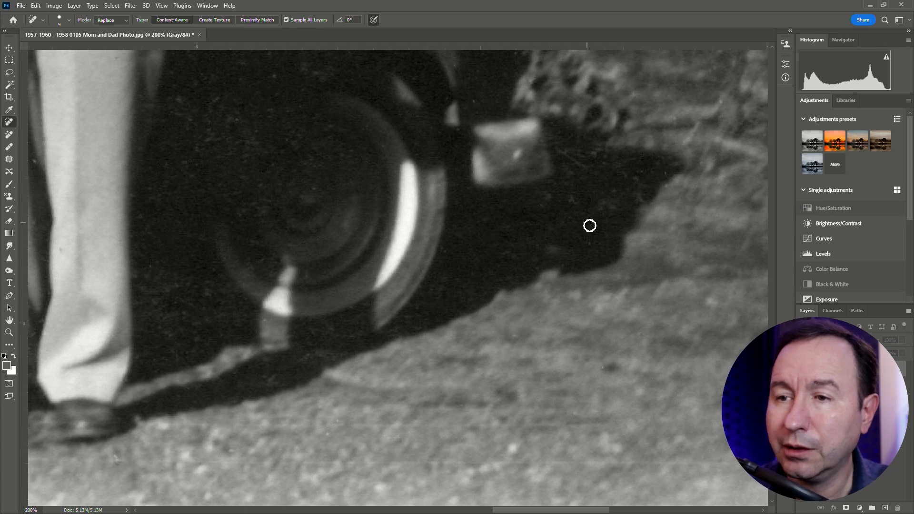
key("ctrl+minus")
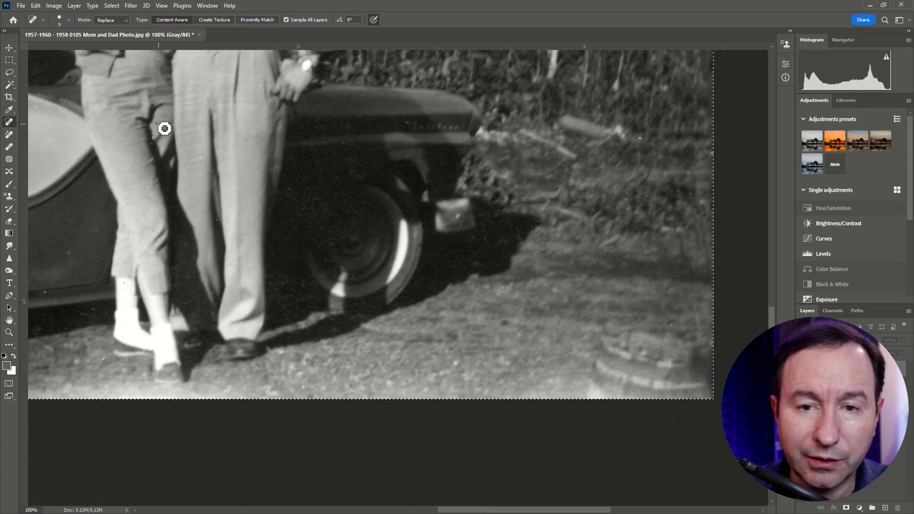
key("ctrl+plus")
left_click_drag(546, 510, 480, 509)
scroll(457, 448, "up", 3)
scroll(419, 339, "up", 1)
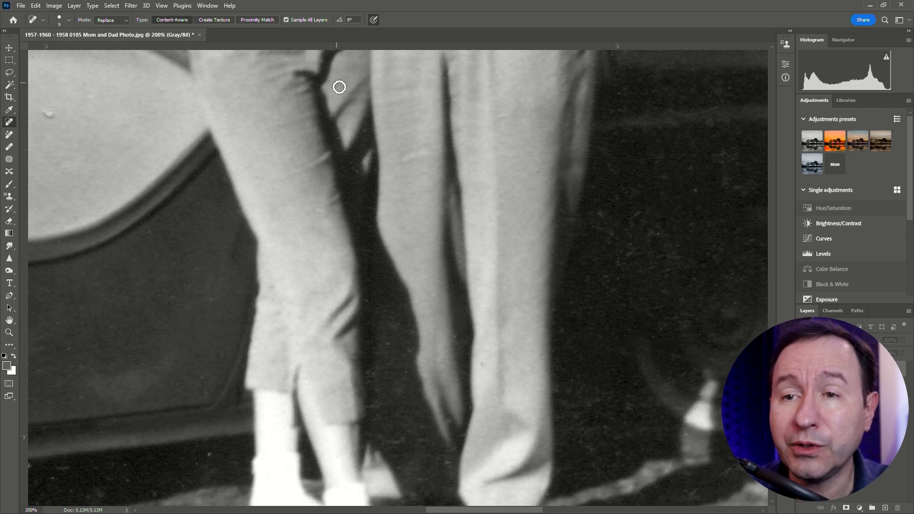
key("ctrl+minus")
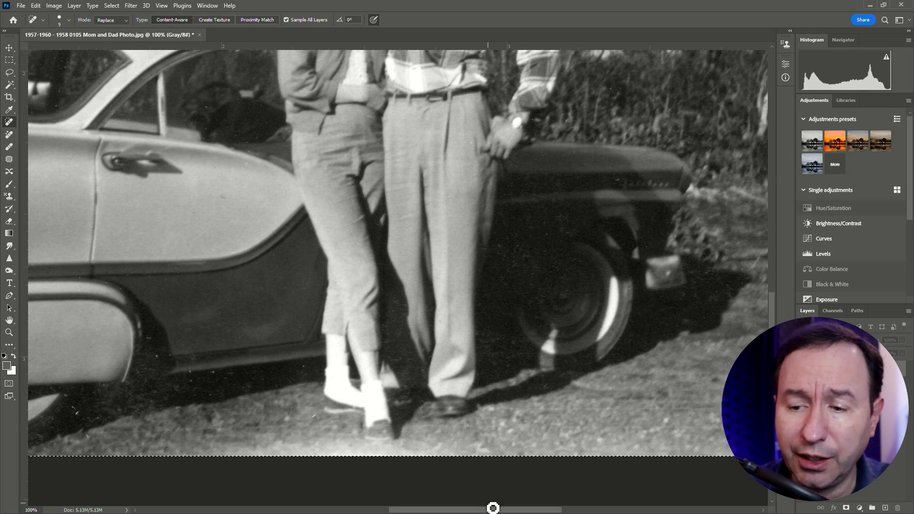
Clear the selection around the whole photo.
left_click_drag(491, 505, 442, 505)
key("ctrl+d")
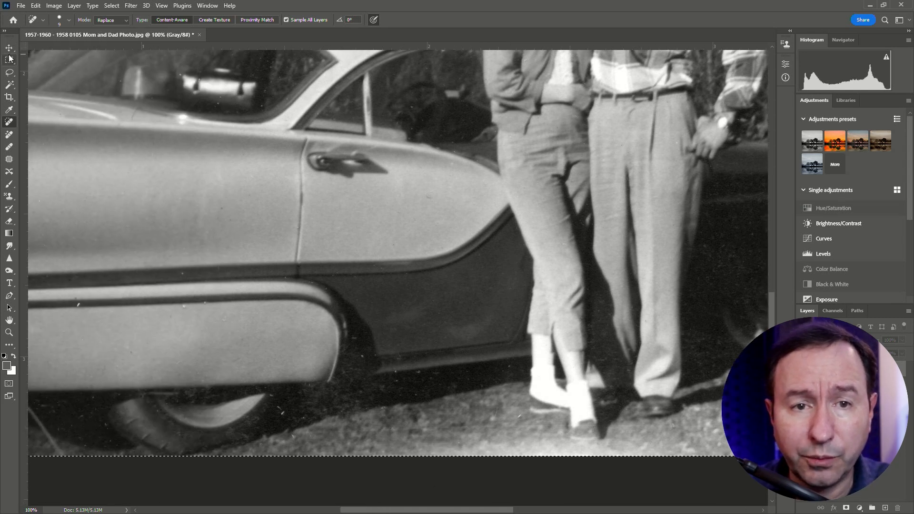
left_click(9, 60)
left_click(9, 48)
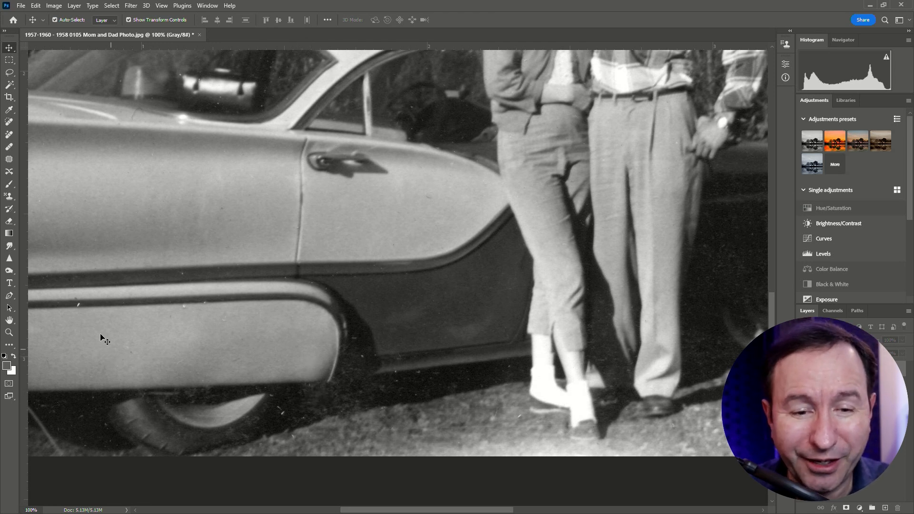
Use the Spot Healing Brush on the dust in the shadow under the car and the thin line below the rear window.
left_click(9, 122)
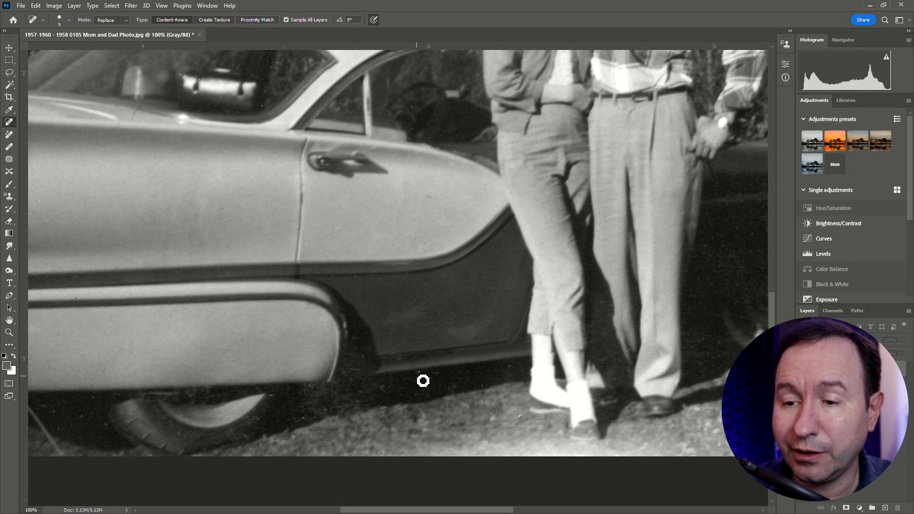
left_click_drag(414, 391, 455, 394)
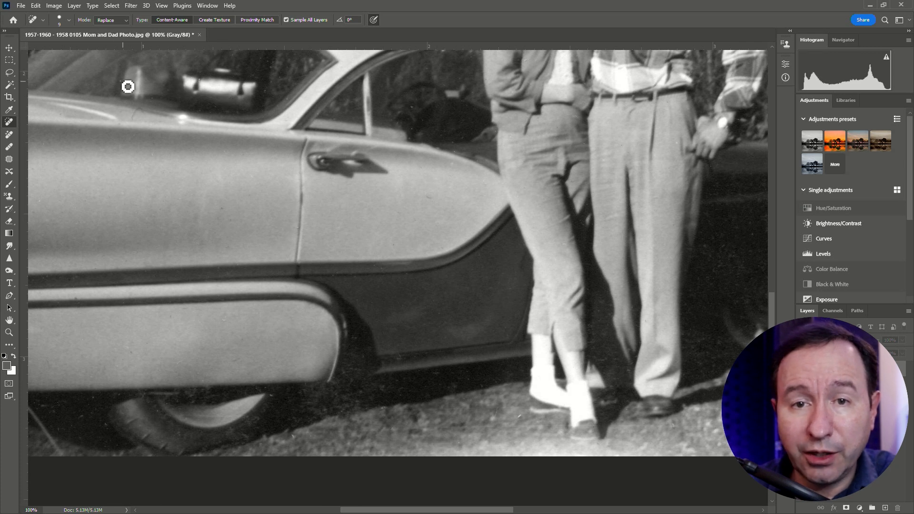
left_click_drag(139, 110, 136, 120)
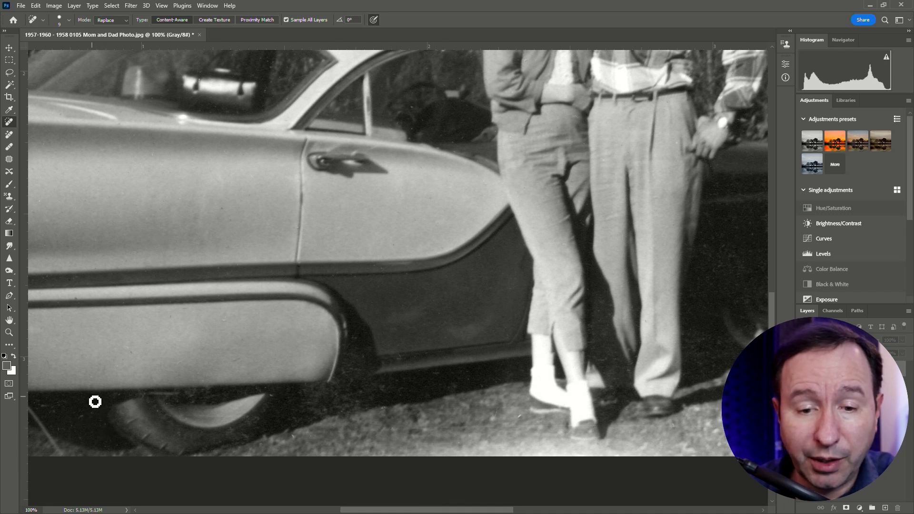
Heal the dark specks in the sky on both sides of the tall dead tree trunk.
scroll(336, 499, "left", 5)
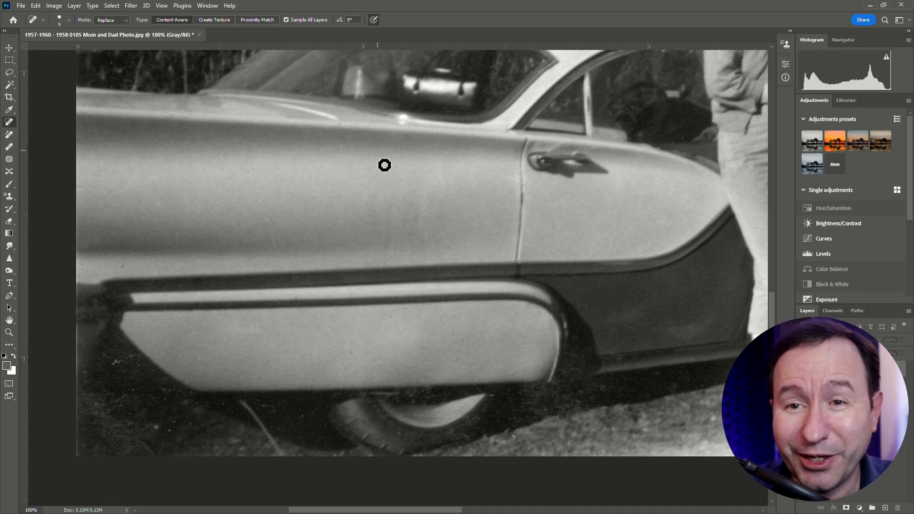
scroll(517, 203, "up", 3)
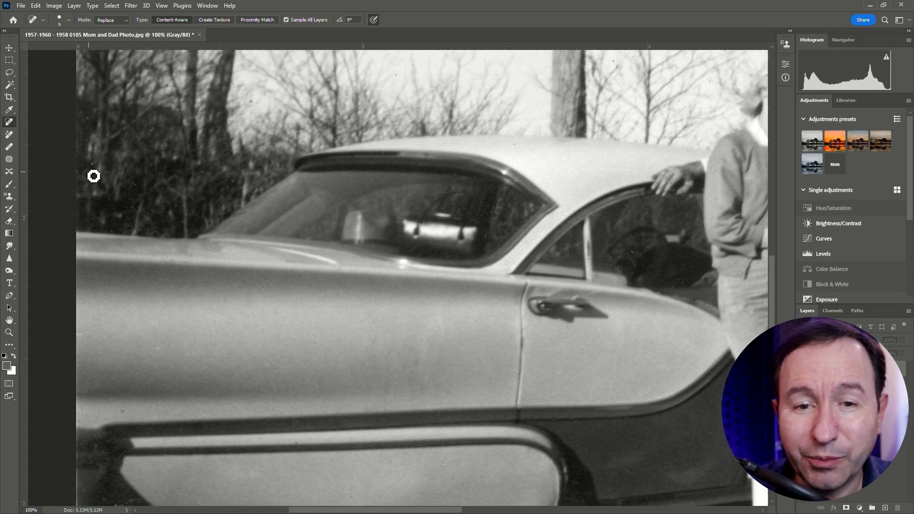
scroll(221, 145, "up", 1)
scroll(229, 195, "up", 1)
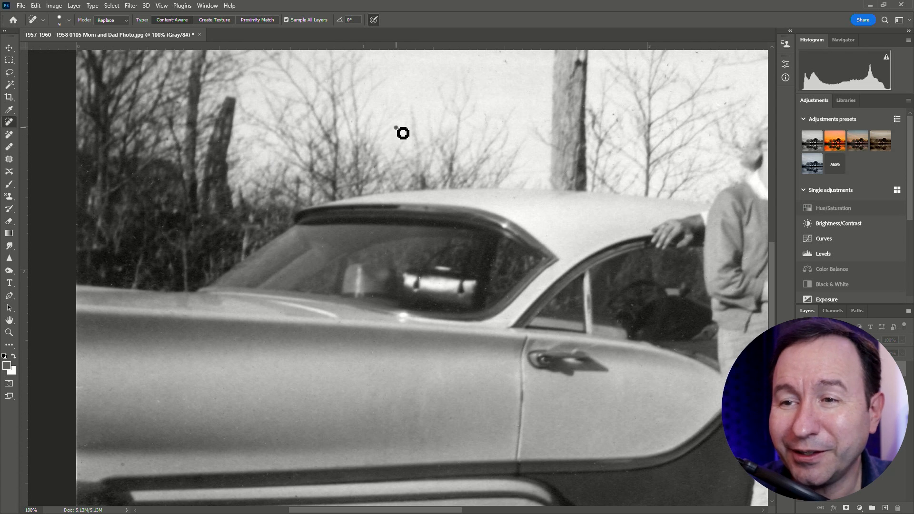
scroll(205, 152, "up", 1)
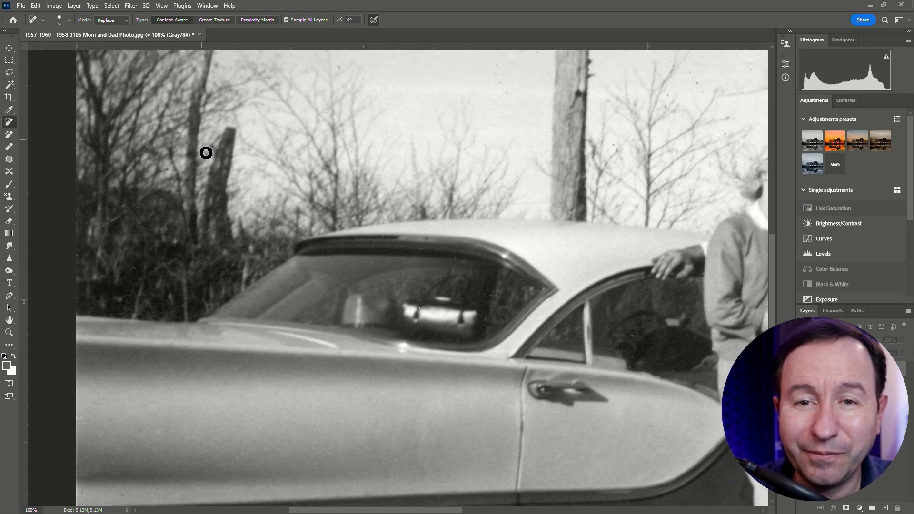
scroll(206, 203, "up", 1)
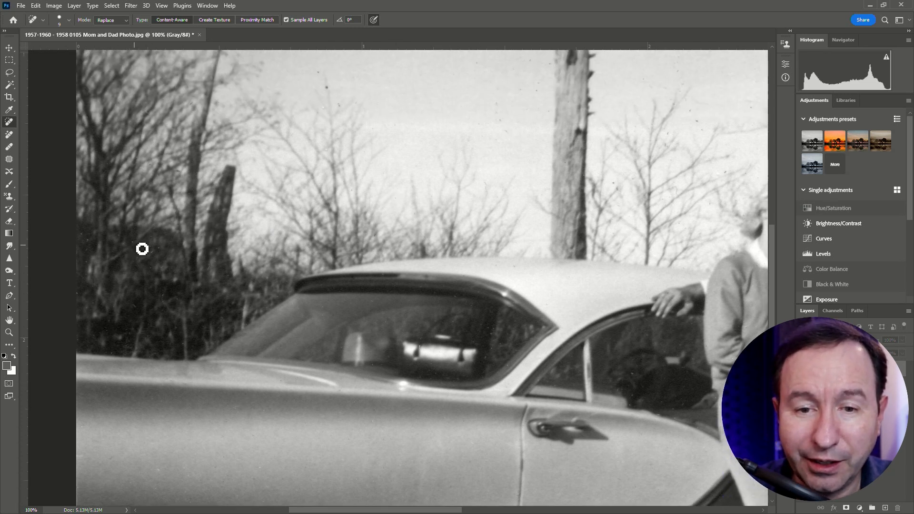
scroll(304, 200, "up", 1)
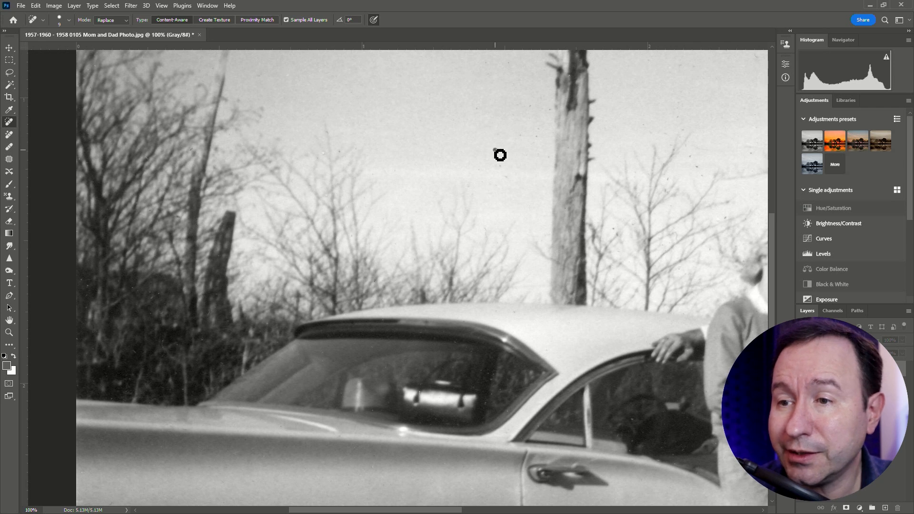
left_click(505, 177)
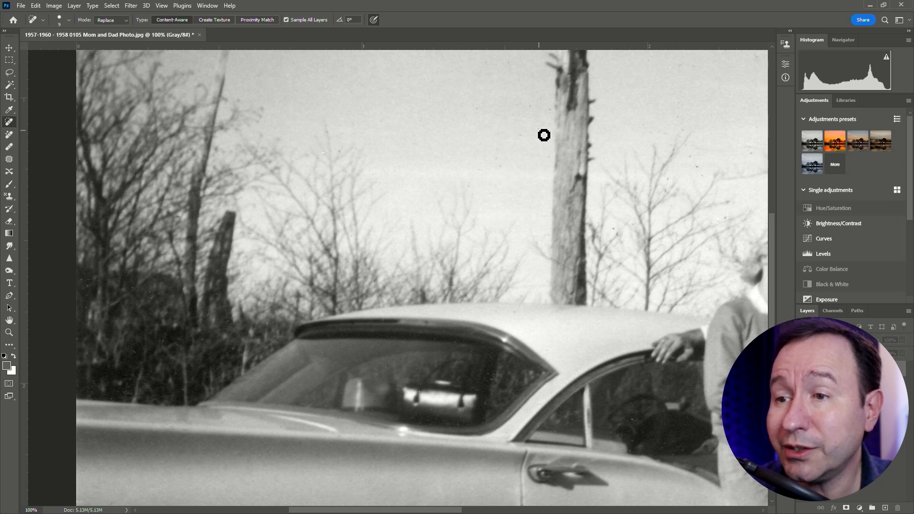
left_click(695, 163)
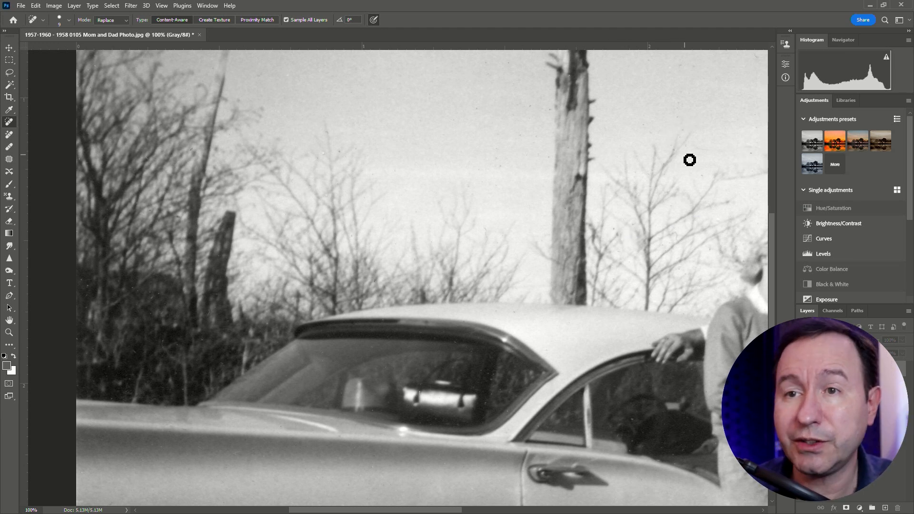
Heal the curved hair mark and the dark specks in the upper sky left of the tall trunk.
key("ctrl+plus")
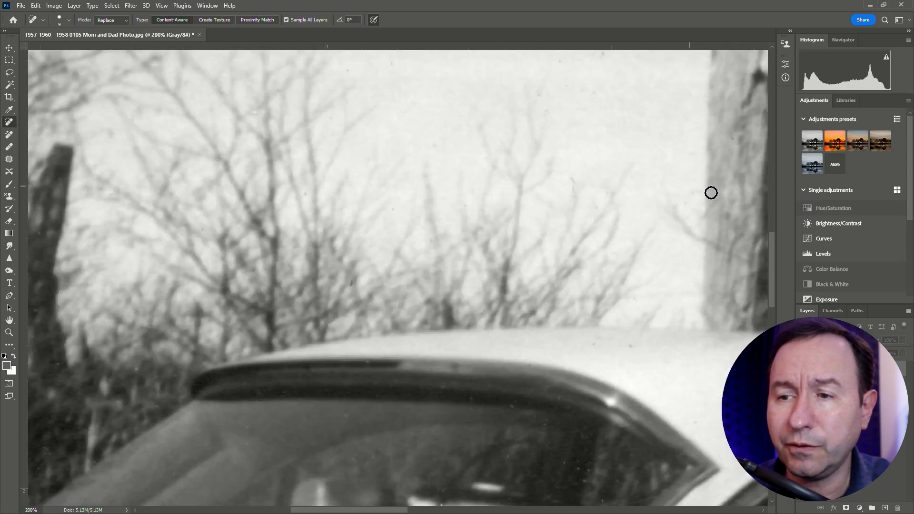
left_click_drag(768, 257, 768, 186)
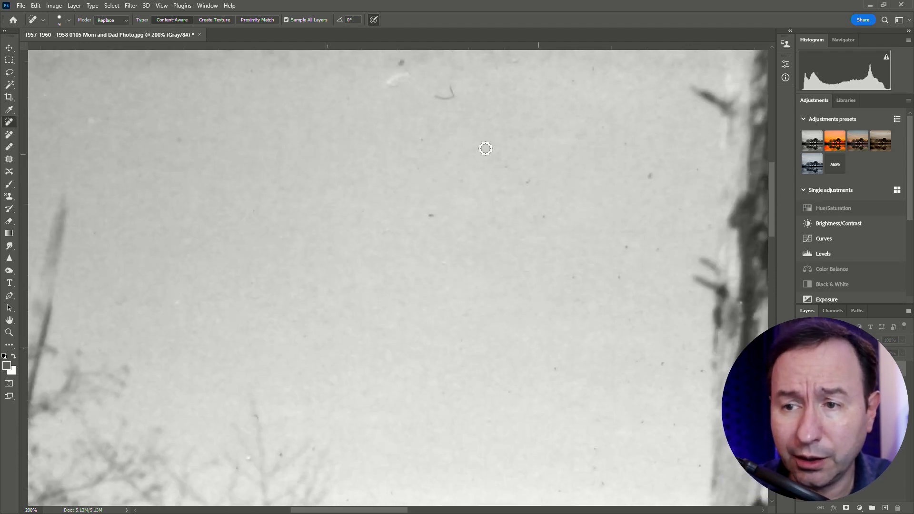
mouse_move(449, 93)
left_mouse_down()
mouse_move(405, 64)
mouse_move(395, 85)
mouse_move(418, 84)
left_mouse_up()
left_click(444, 96)
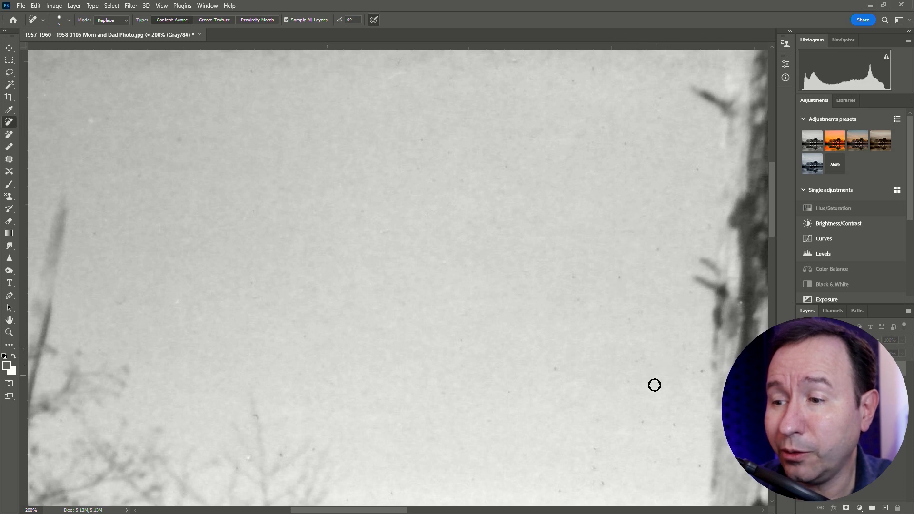
Heal the thin white scratch in the sky just below the date sign.
key("ctrl+minus")
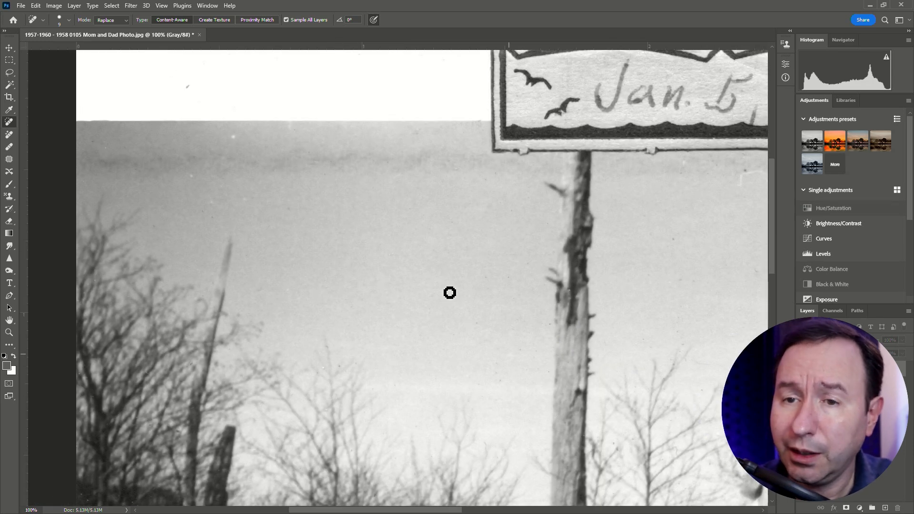
scroll(449, 198, "up", 1)
scroll(449, 198, "up", 1)
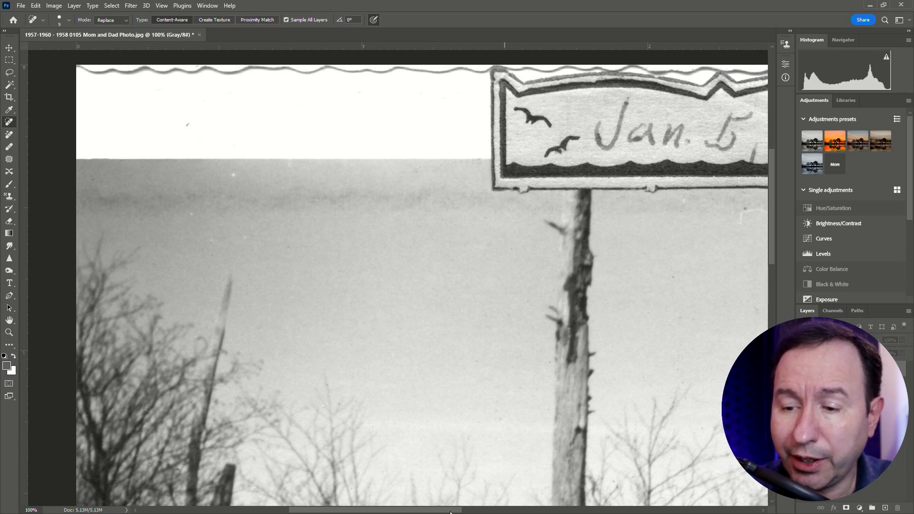
left_click_drag(450, 512, 545, 509)
mouse_move(377, 220)
left_mouse_down()
mouse_move(342, 221)
mouse_move(344, 229)
left_mouse_up()
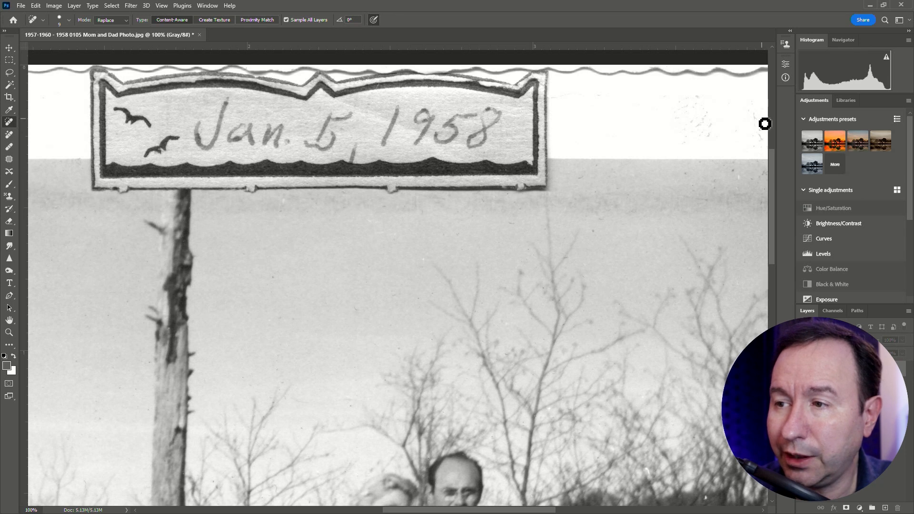
Set the Spot Healing Brush size to 53 px and paint over the dark band in the sky right of and below the date sign.
left_click(69, 20)
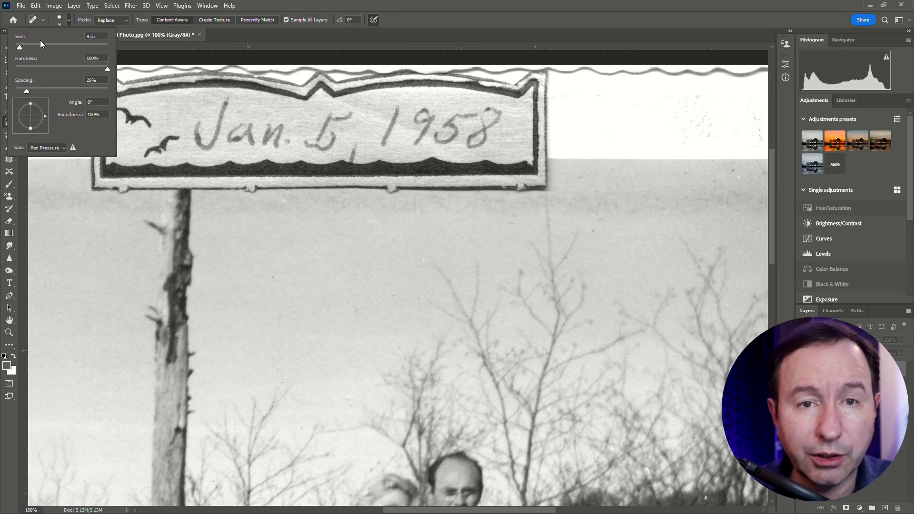
left_click_drag(17, 49, 49, 49)
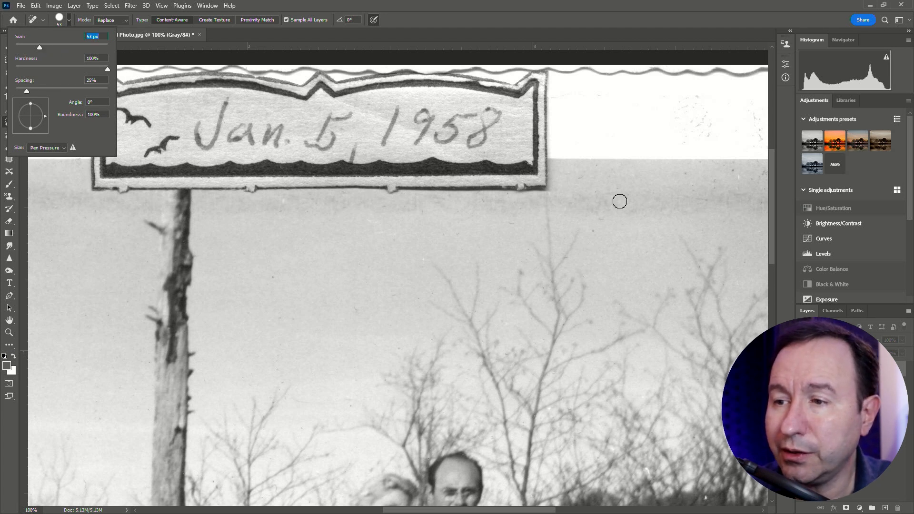
mouse_move(754, 198)
left_mouse_down()
mouse_move(657, 202)
mouse_move(756, 190)
mouse_move(717, 172)
mouse_move(715, 198)
left_mouse_up()
left_click_drag(643, 206, 432, 200)
left_click(466, 203)
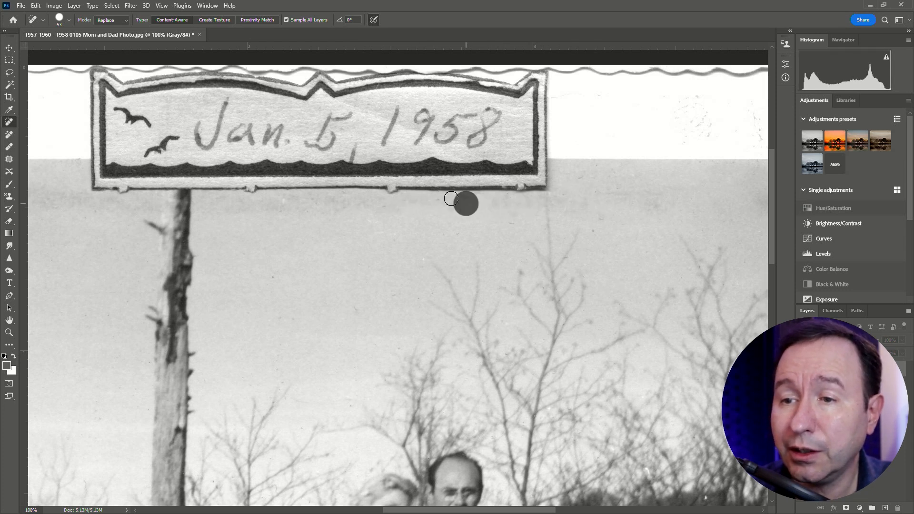
left_click(386, 205)
left_click(356, 205)
left_click(330, 206)
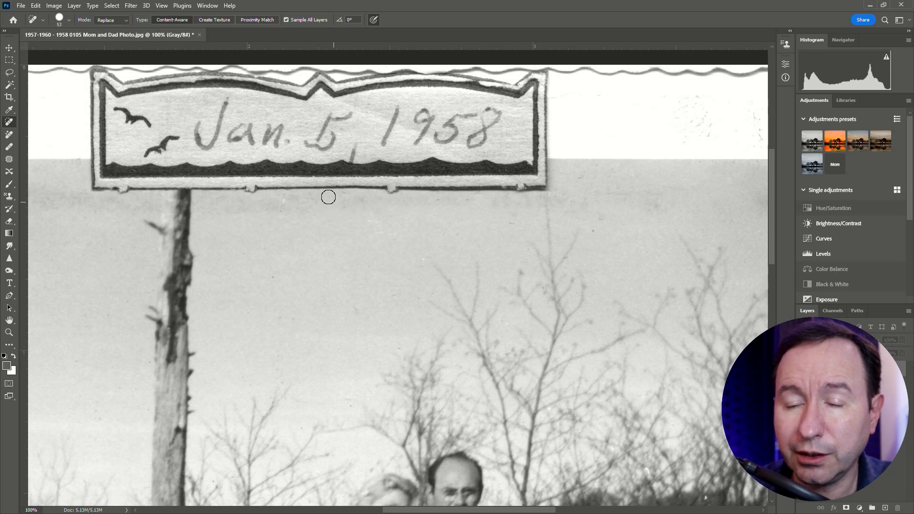
Heal the rest of the dark band under the date sign, from its middle toward the pole.
left_click(293, 207)
left_click(288, 205)
left_click(336, 202)
left_click(360, 202)
left_click(286, 204)
left_click(215, 209)
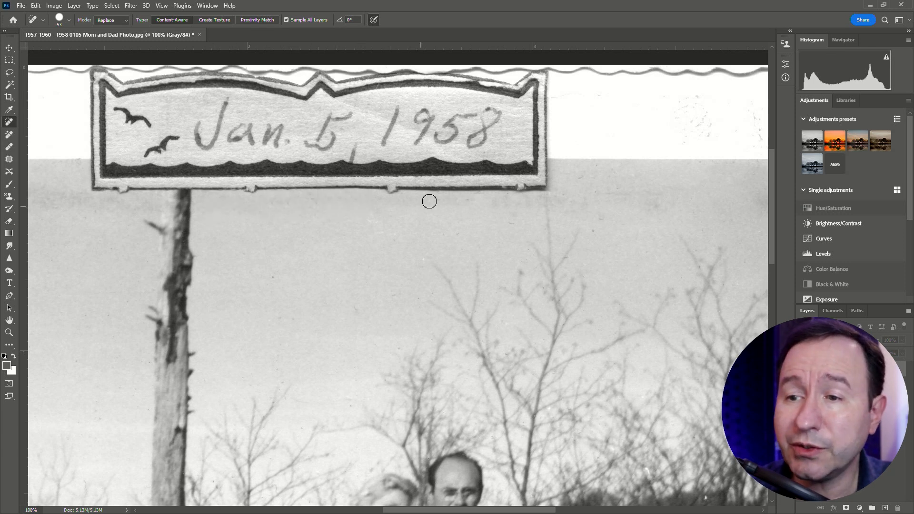
Heal the leftover dark smudges at the sign's right end and the dark speck in the sky above the branches.
left_click(469, 205)
left_click(582, 200)
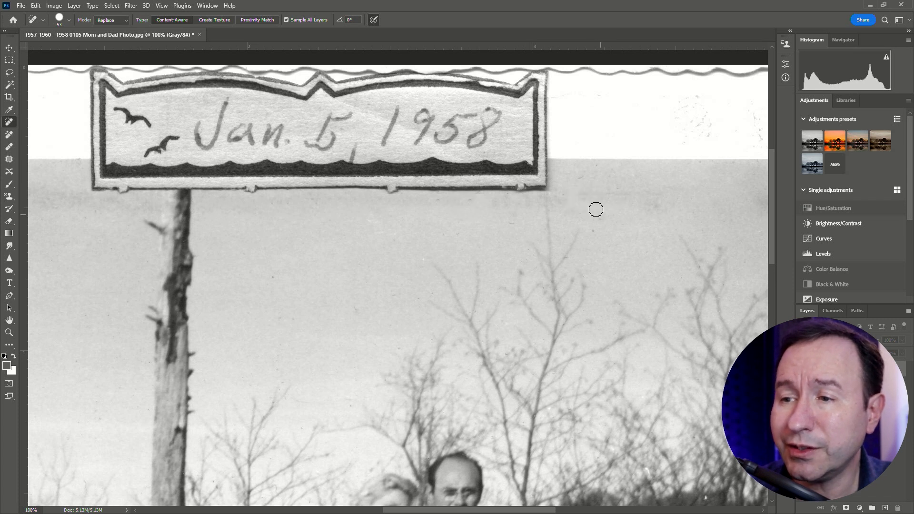
left_click(592, 224)
left_click_drag(598, 180, 672, 196)
left_click(583, 197)
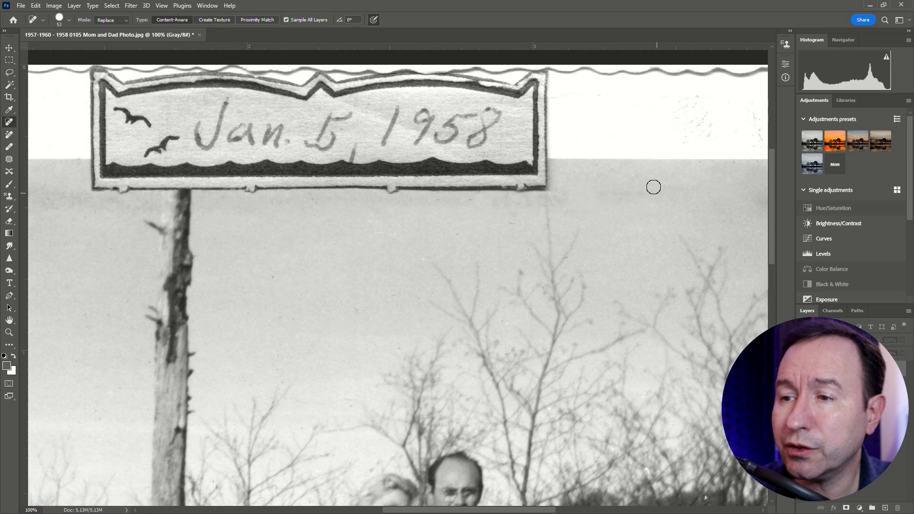
Heal the grey smudges in the white border to the right of the date sign.
left_click_drag(756, 127, 677, 123)
left_click(686, 104)
left_click(752, 112)
left_click(683, 130)
left_click(598, 138)
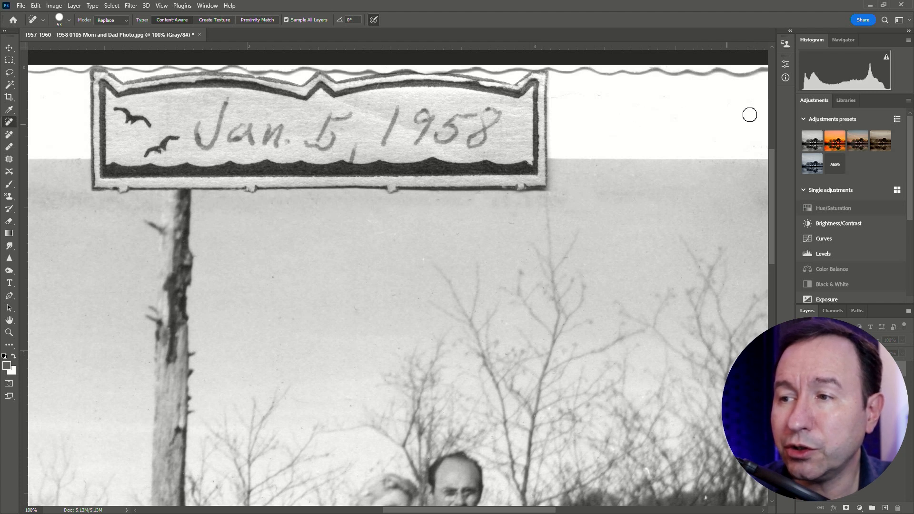
Heal the dark speck in the white border and the dark band across the sky left of the date sign.
left_click_drag(431, 511, 359, 512)
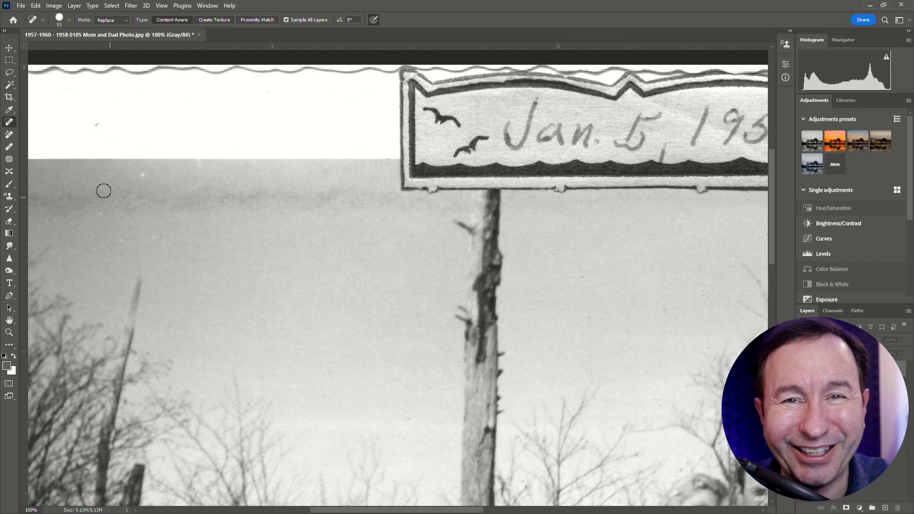
left_click(94, 127)
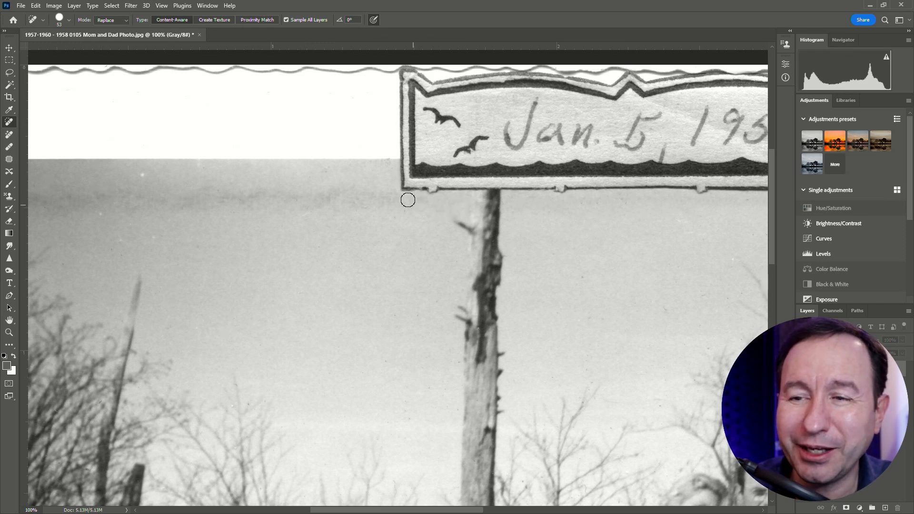
left_click(384, 200)
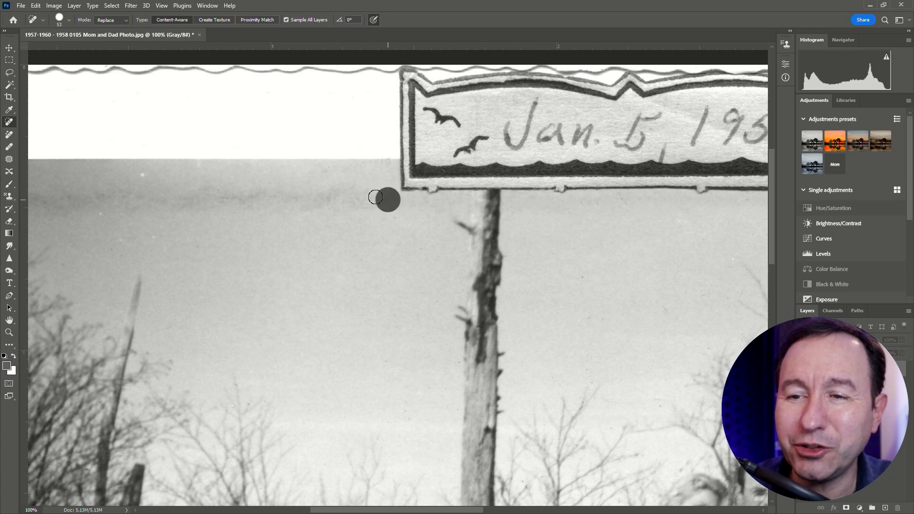
left_click_drag(336, 195, 251, 200)
mouse_move(309, 206)
left_mouse_down()
mouse_move(149, 206)
mouse_move(229, 193)
left_mouse_up()
left_click_drag(299, 197, 56, 205)
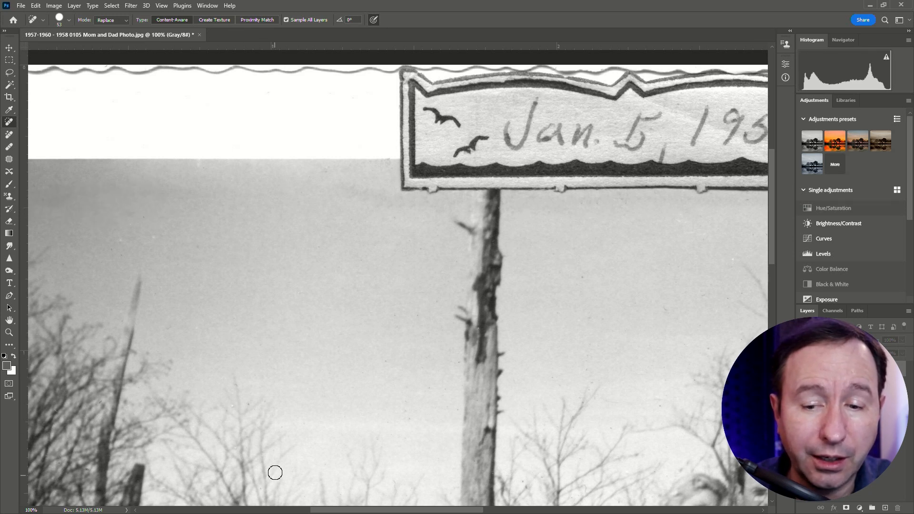
Heal the remaining dark patches in the sky at the photo's left edge.
left_click_drag(316, 511, 293, 511)
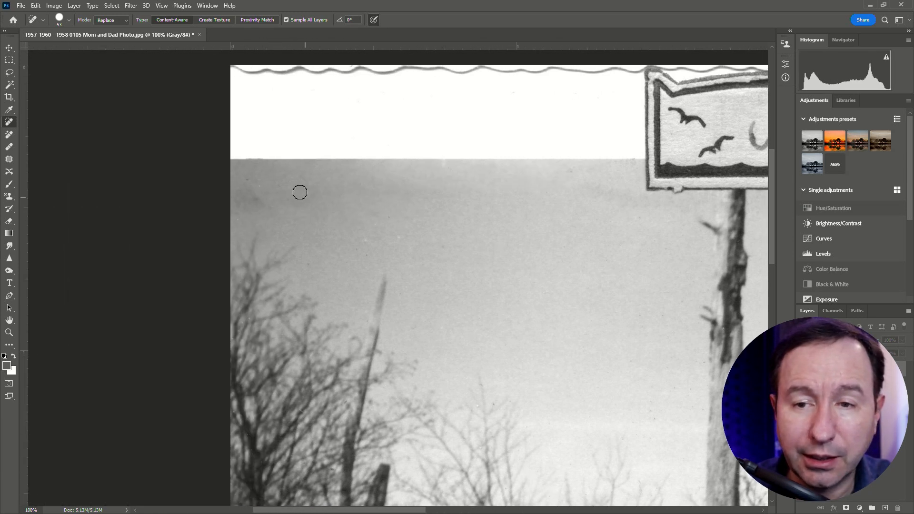
left_click(277, 197)
left_click(235, 197)
left_click(239, 185)
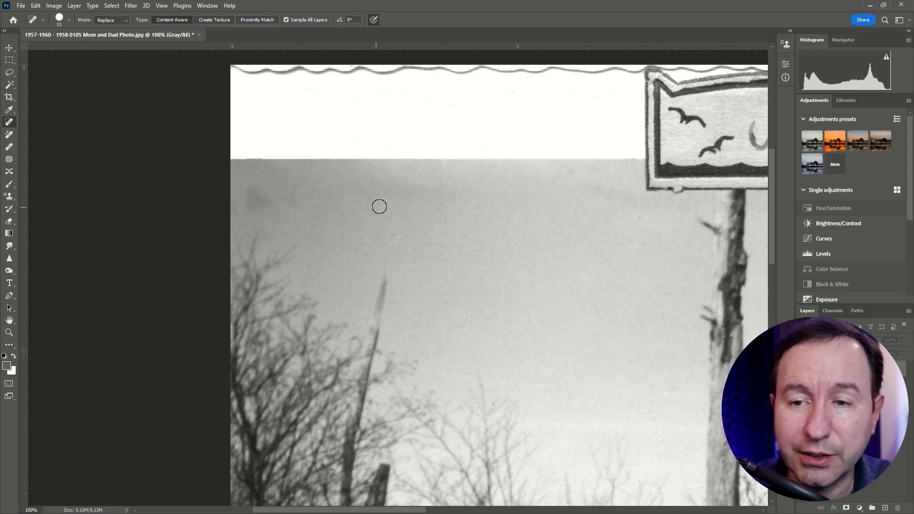
left_click_drag(243, 195, 255, 195)
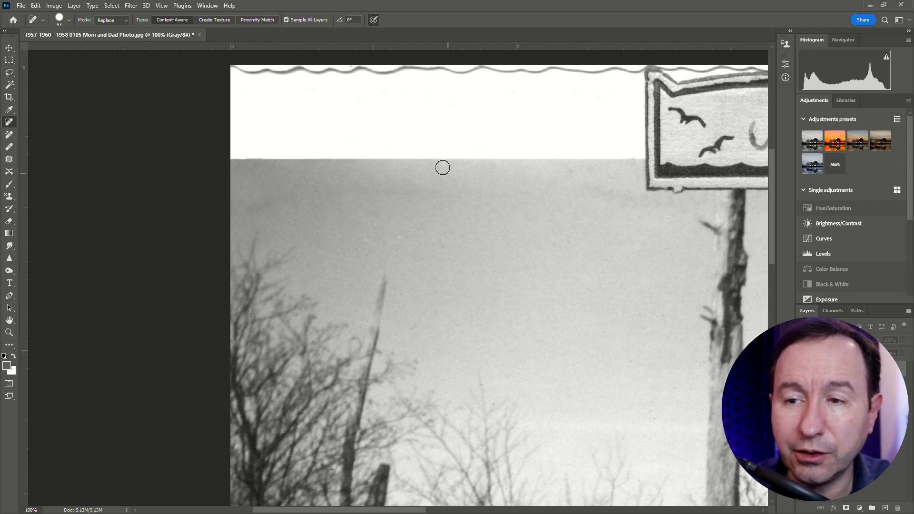
Heal the white specks above the bare pointed trunk and the faint spots in the sky left of the sign.
left_click(367, 237)
left_click(399, 236)
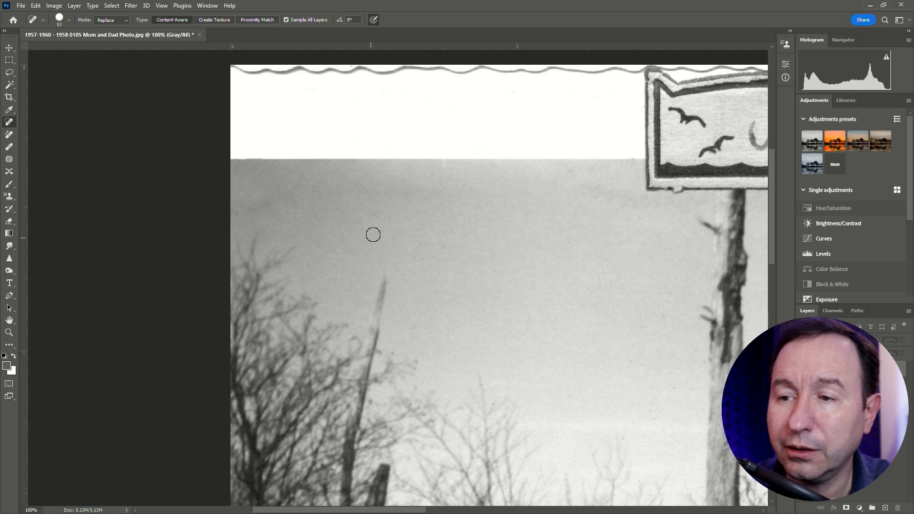
left_click(437, 294)
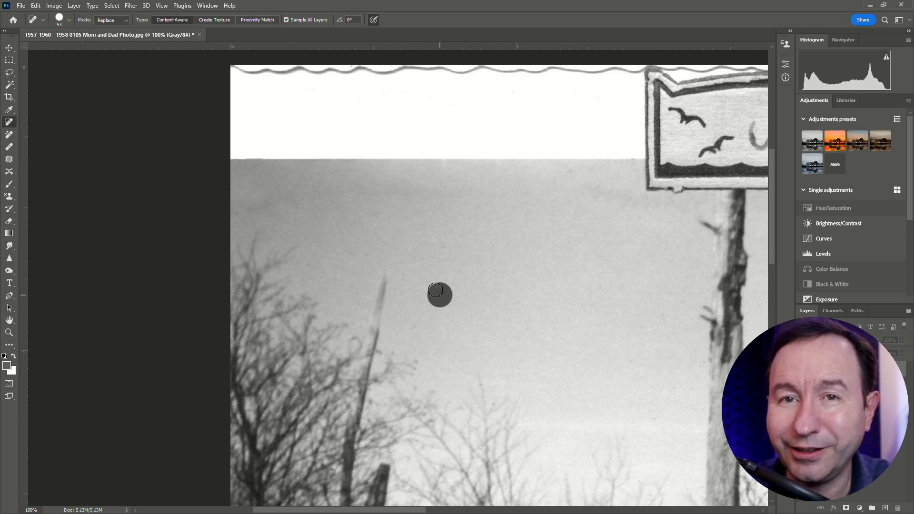
left_click(638, 221)
left_click(610, 179)
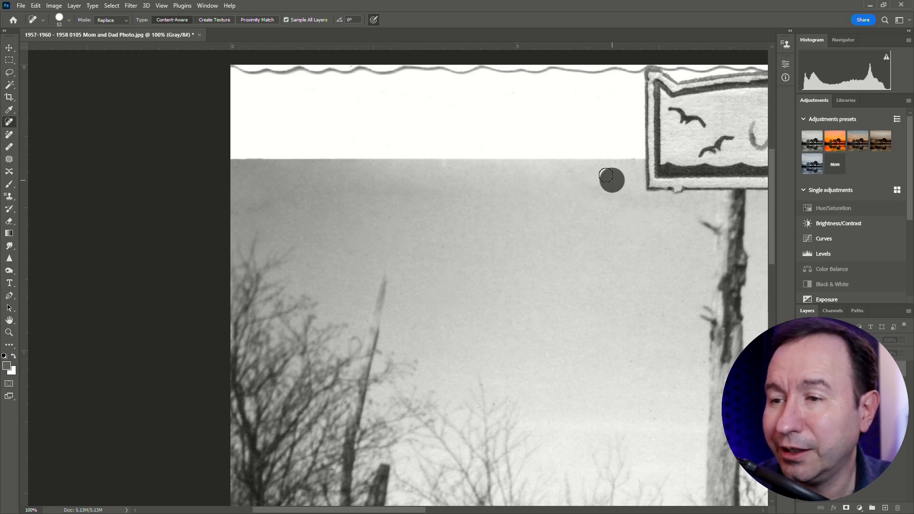
Clean the faint specks in the white border just left of the date sign.
left_click_drag(594, 142, 564, 142)
left_click(545, 139)
left_click(610, 138)
left_click(539, 143)
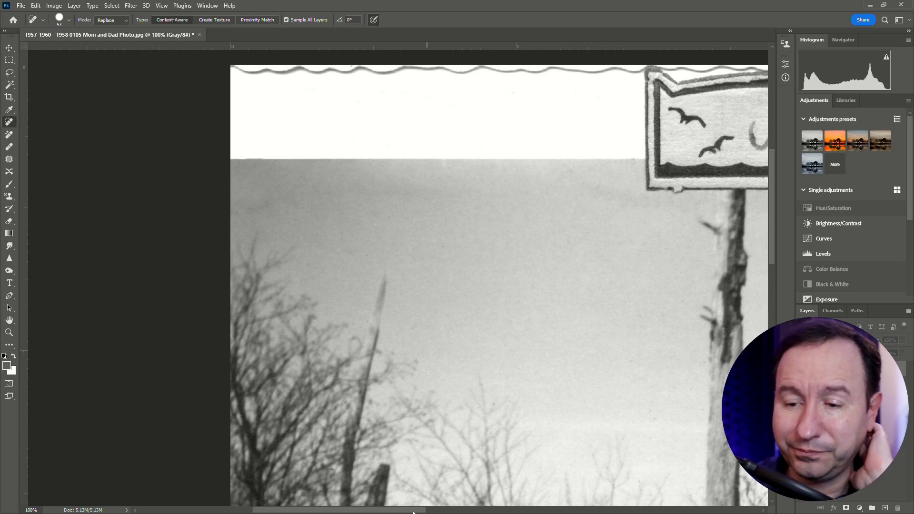
Heal the small speck in the sky below the middle of the date sign.
left_click_drag(413, 511, 494, 512)
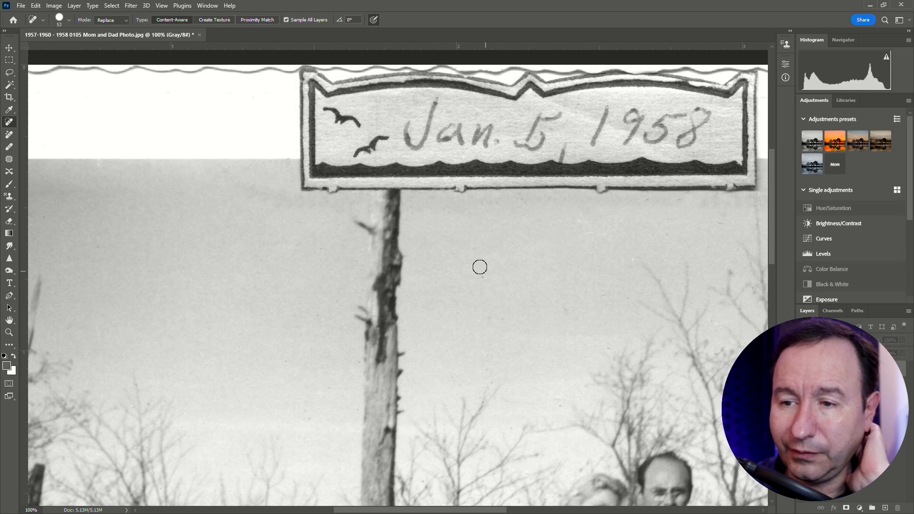
left_click_drag(506, 513, 567, 512)
left_click(298, 312)
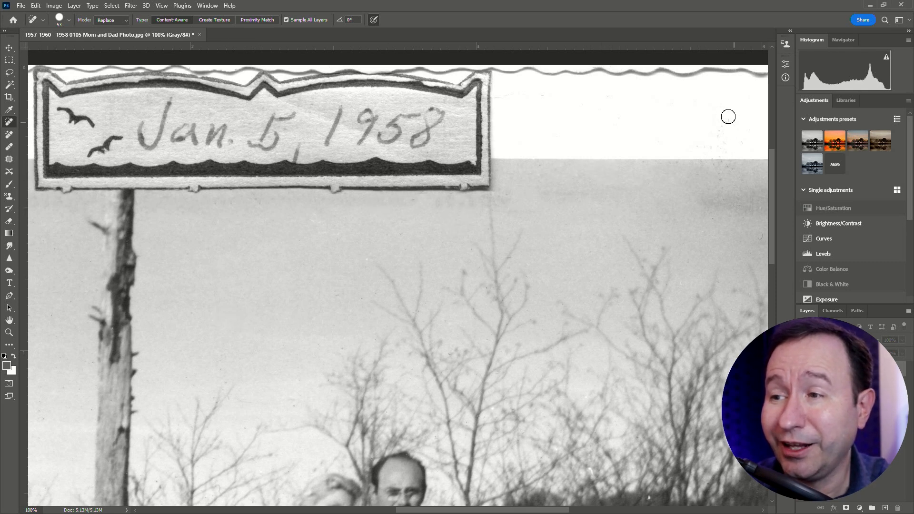
Heal the faint dust specks in the white border to the right of the date sign and along its lower edge.
left_click(715, 143)
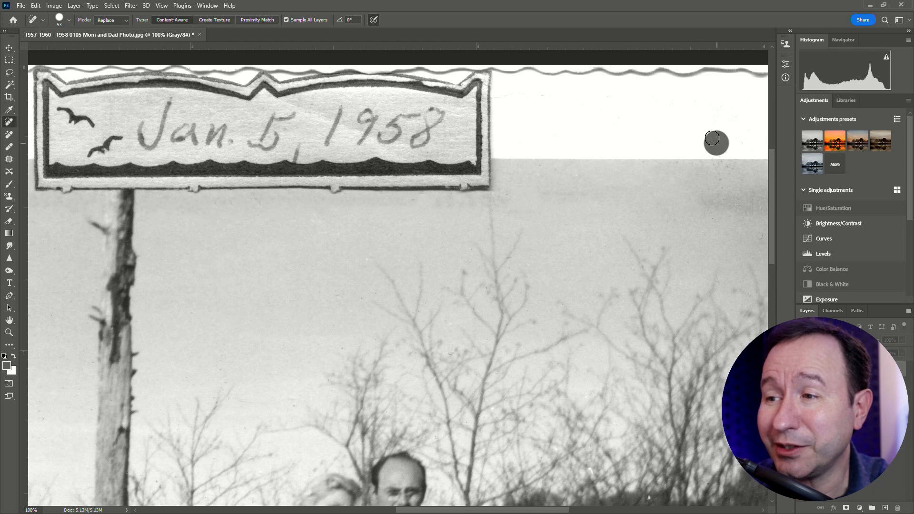
left_click(723, 172)
left_click(587, 143)
left_click(724, 143)
Heal the dark smudges in the upper sky from the photo's right part back to below the date sign's right corner.
left_click(752, 207)
left_click(716, 208)
left_click(714, 196)
scroll(757, 216, "up", 1)
left_click(761, 232)
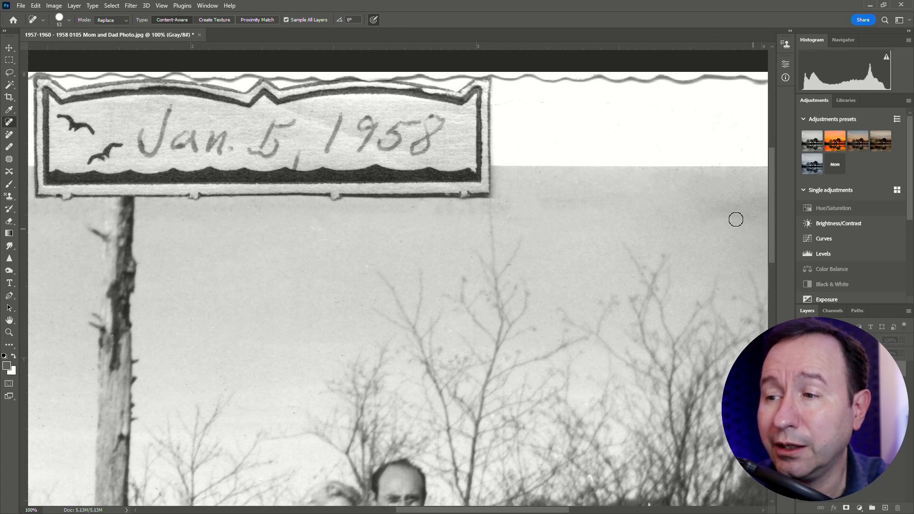
left_click(556, 229)
left_click(454, 216)
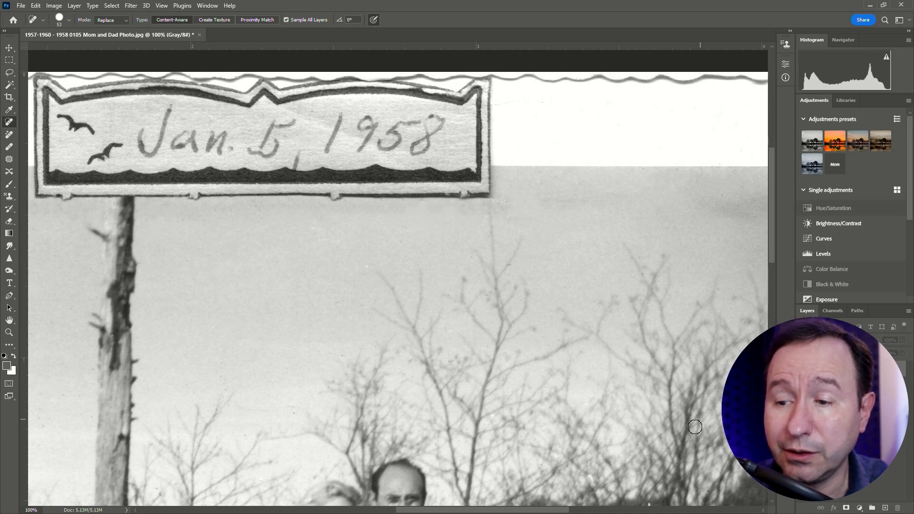
Heal the dark streaks and patches in the upper-right sky between the date sign and the photo's right edge.
left_click_drag(552, 511, 632, 510)
left_click(489, 218)
left_click(479, 233)
left_click(451, 230)
mouse_move(447, 222)
left_mouse_down()
mouse_move(541, 222)
mouse_move(500, 208)
left_mouse_up()
left_click(379, 206)
left_click(419, 177)
left_click(537, 177)
left_click(401, 205)
left_click(441, 207)
left_click(337, 177)
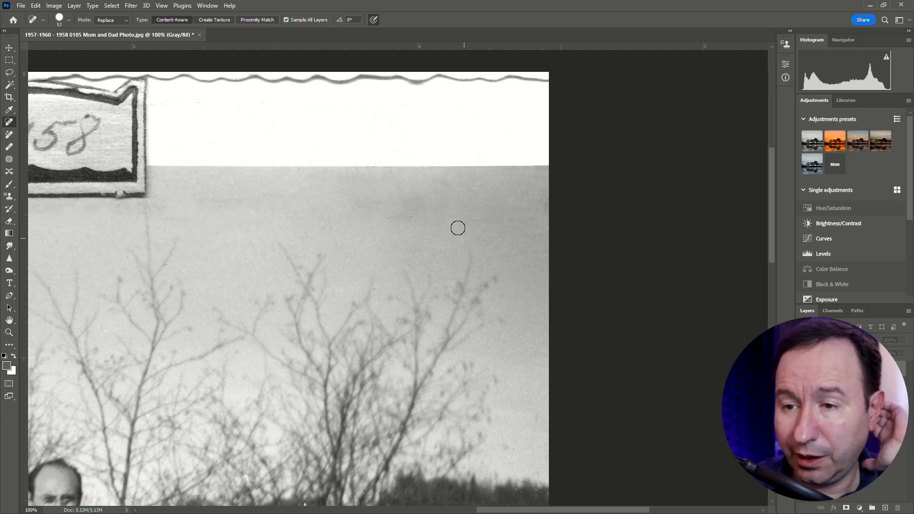
Heal the sky beside the date sign's lower-right corner, reducing the healing brush to 11 px for the fine stroke.
left_click(169, 203)
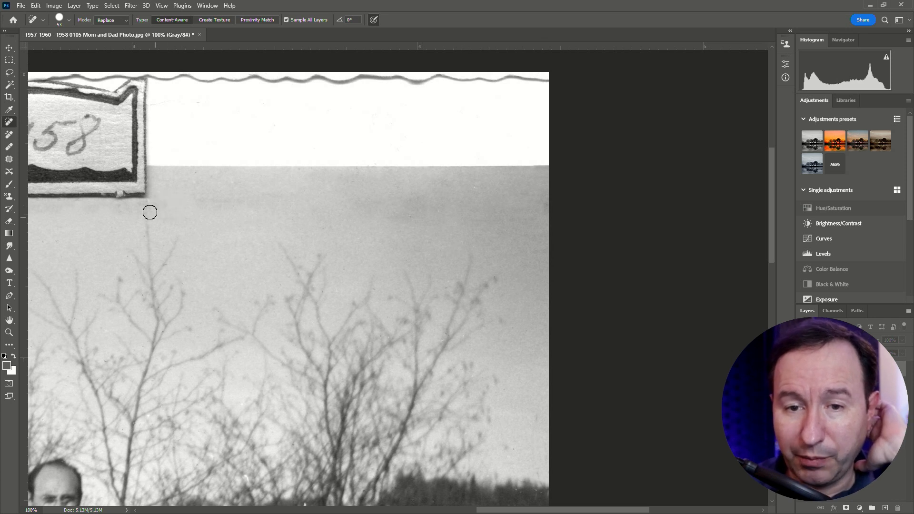
left_click(142, 206)
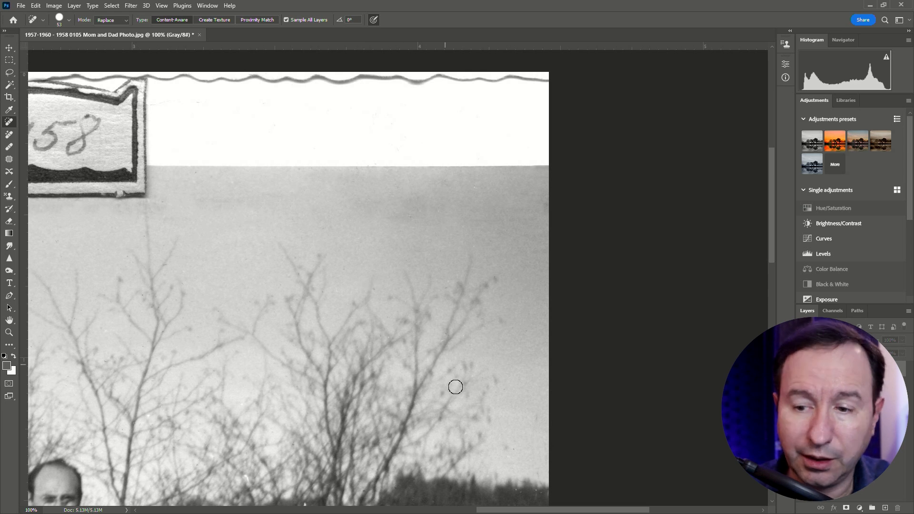
left_click(70, 20)
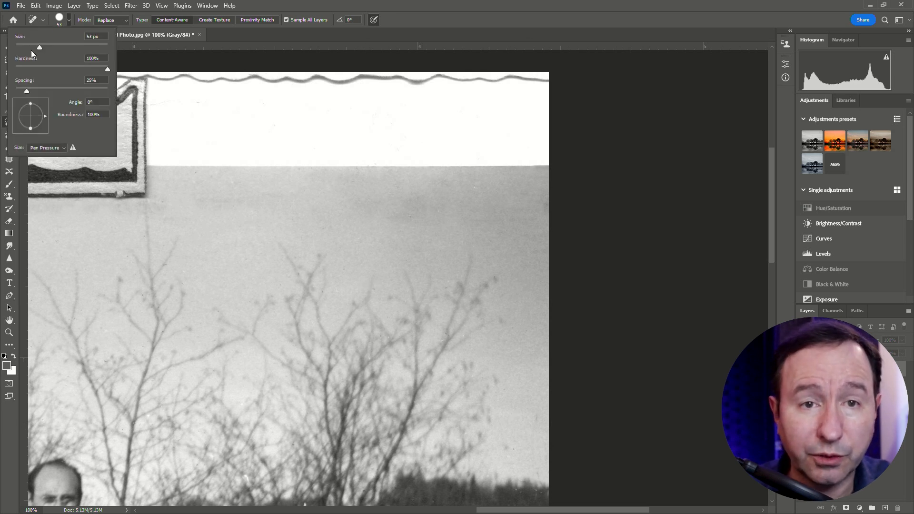
left_click_drag(163, 217, 161, 208)
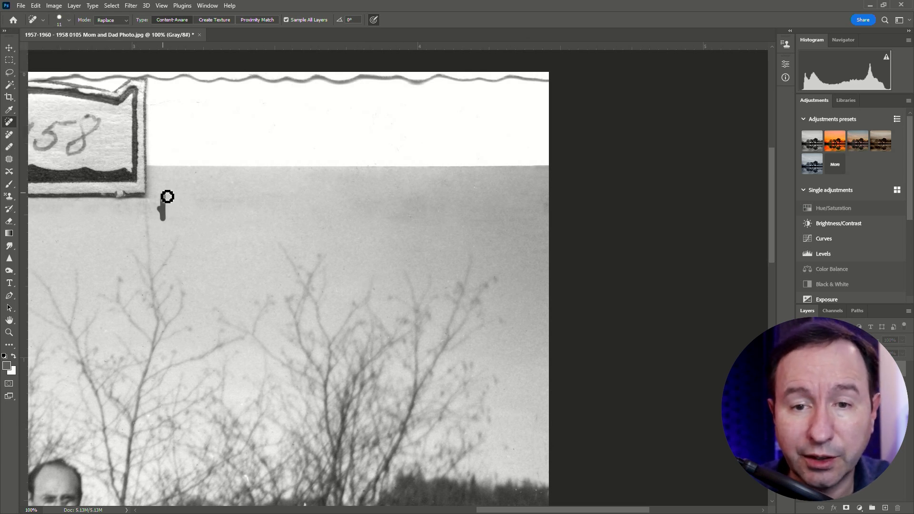
Set the healing brush to 21 px and heal the sky on both sides of the thin treetop below the sign's corner.
left_click(69, 20)
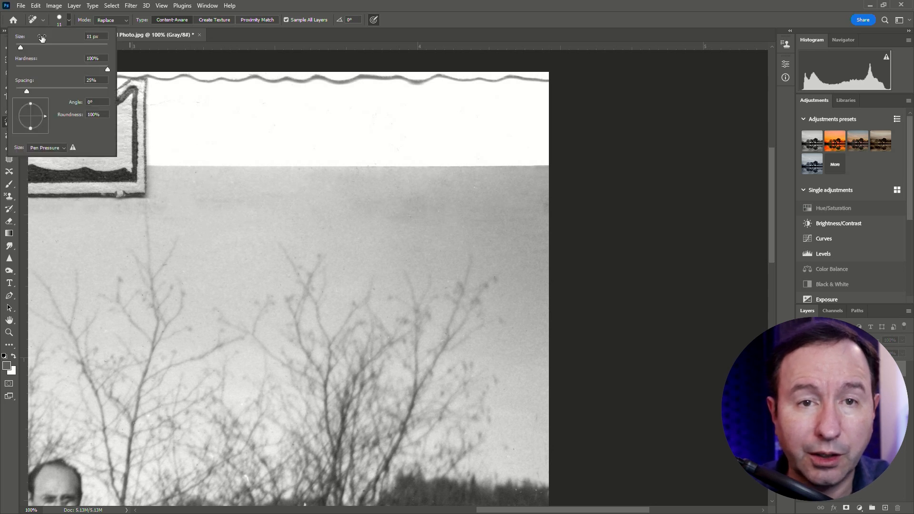
left_click(24, 45)
left_click(158, 217)
left_click_drag(135, 203, 136, 213)
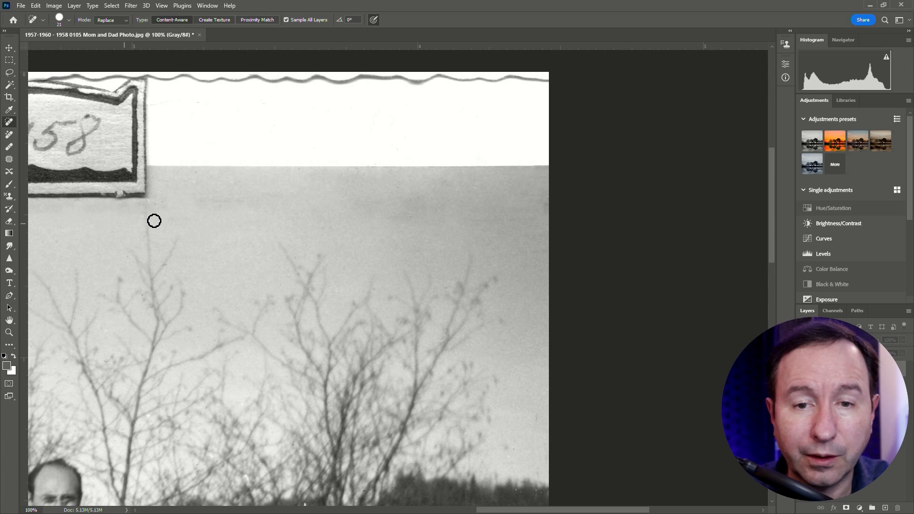
Examine the right side of the photo from the treetops to the ground, plus the car body, for remaining specks and scratches.
scroll(306, 270, "down", 2)
scroll(306, 269, "down", 2)
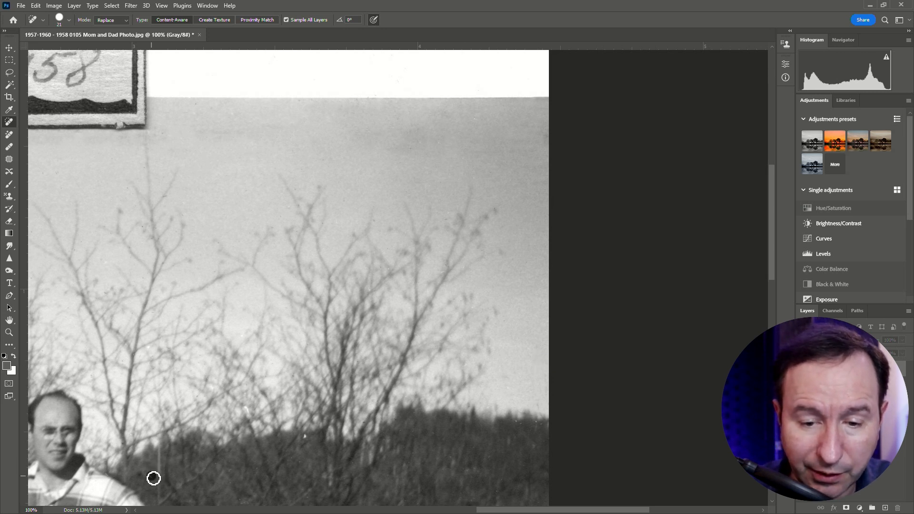
scroll(252, 442, "down", 5)
scroll(242, 435, "down", 5)
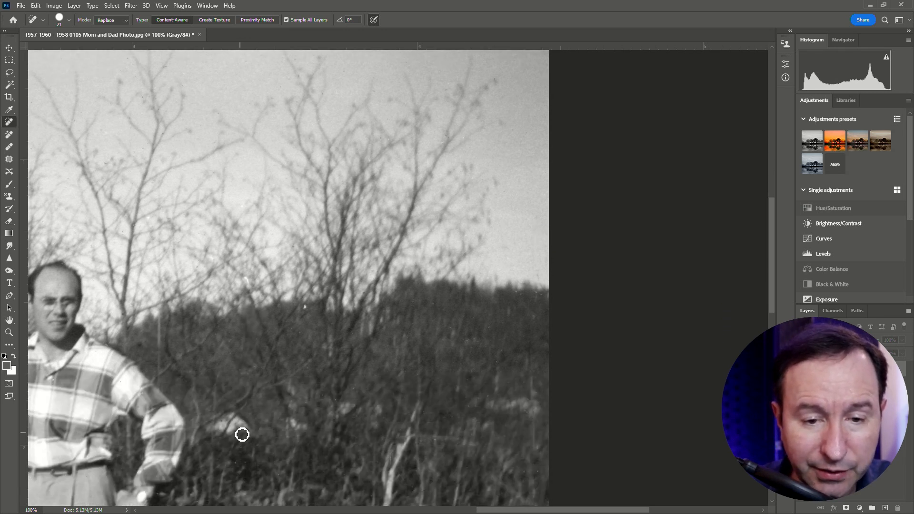
scroll(114, 384, "down", 4)
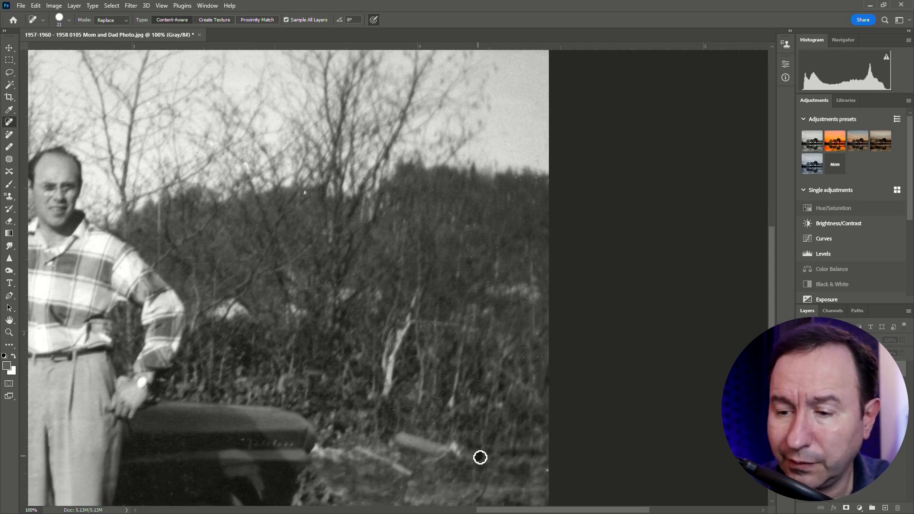
scroll(447, 333, "down", 1)
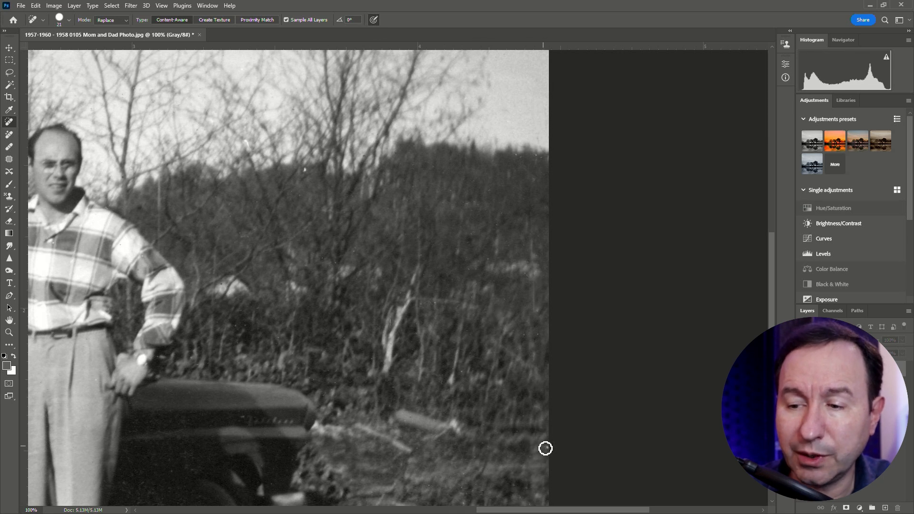
scroll(516, 435, "down", 2)
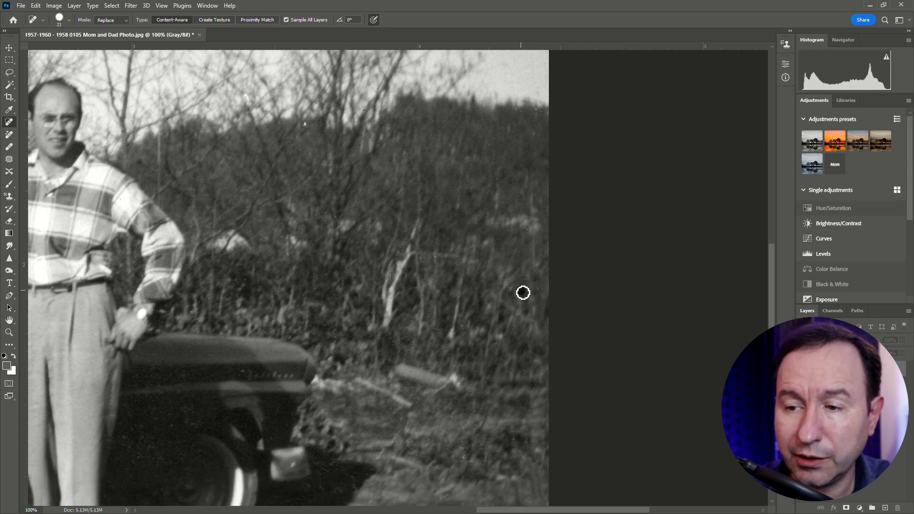
scroll(476, 336, "down", 2)
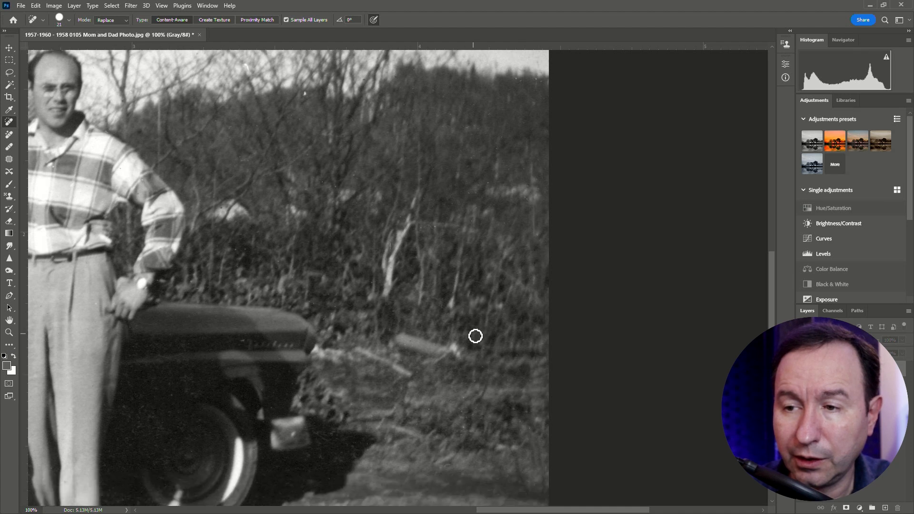
scroll(476, 336, "down", 1)
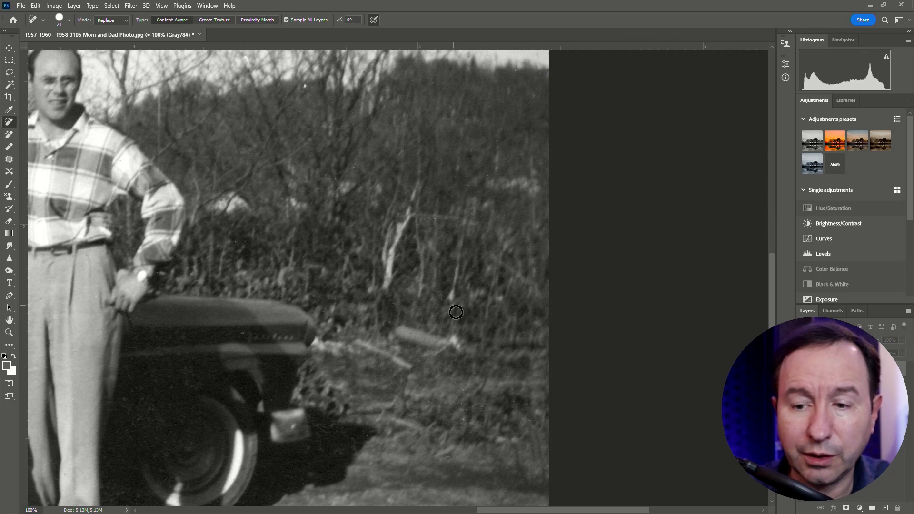
scroll(456, 307, "down", 6)
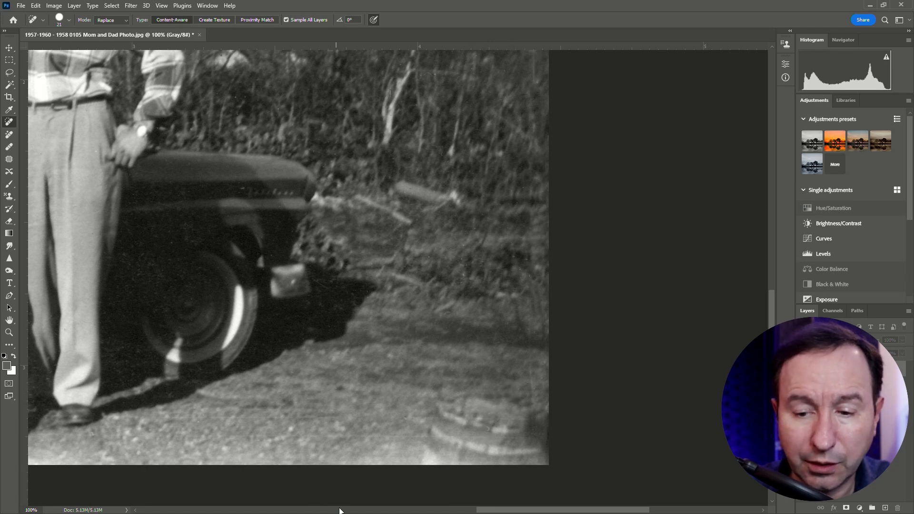
left_click_drag(505, 510, 326, 510)
scroll(441, 416, "right", 4)
scroll(437, 416, "up", 4)
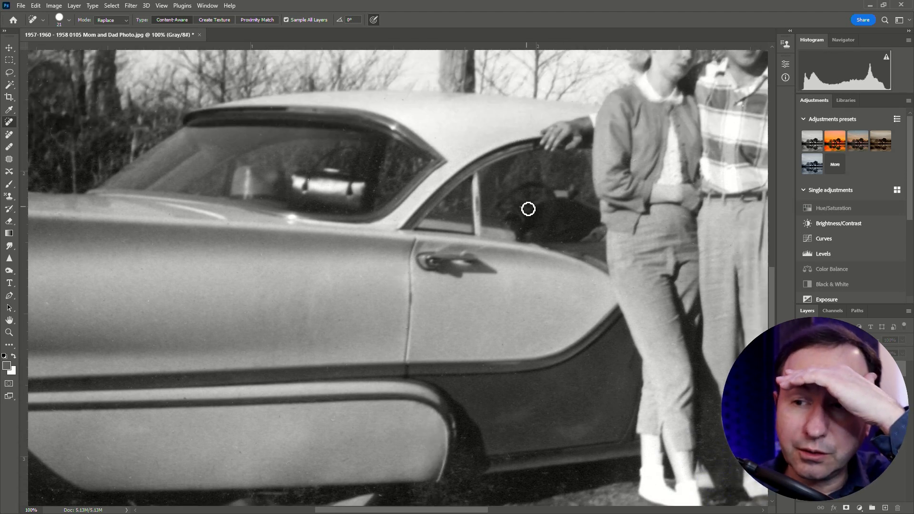
Set the healing brush size to 6 px for the fine dust in the car's dark front side window.
key("ctrl+plus")
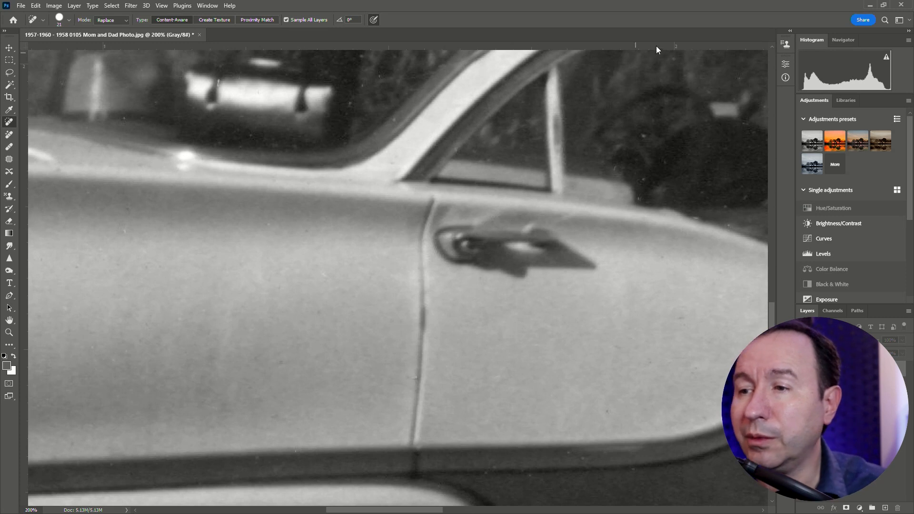
left_click(69, 20)
left_click_drag(25, 46, 19, 45)
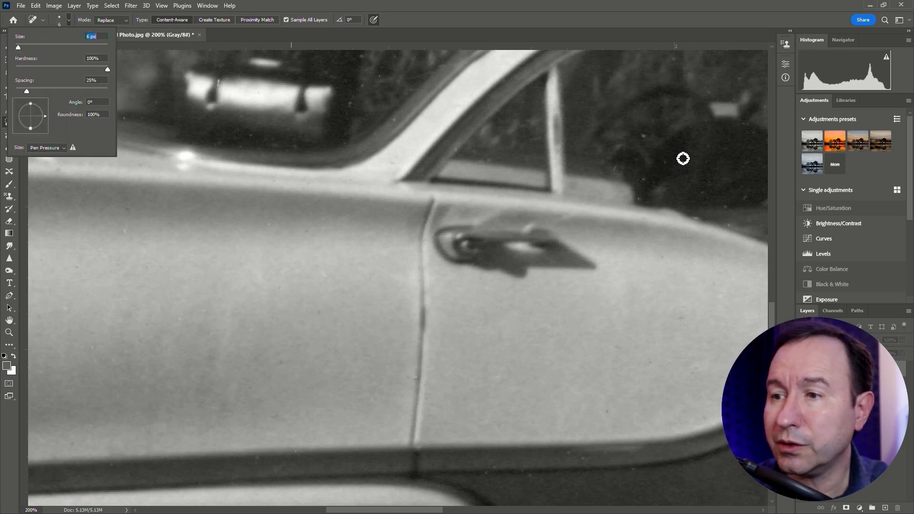
left_click(669, 166)
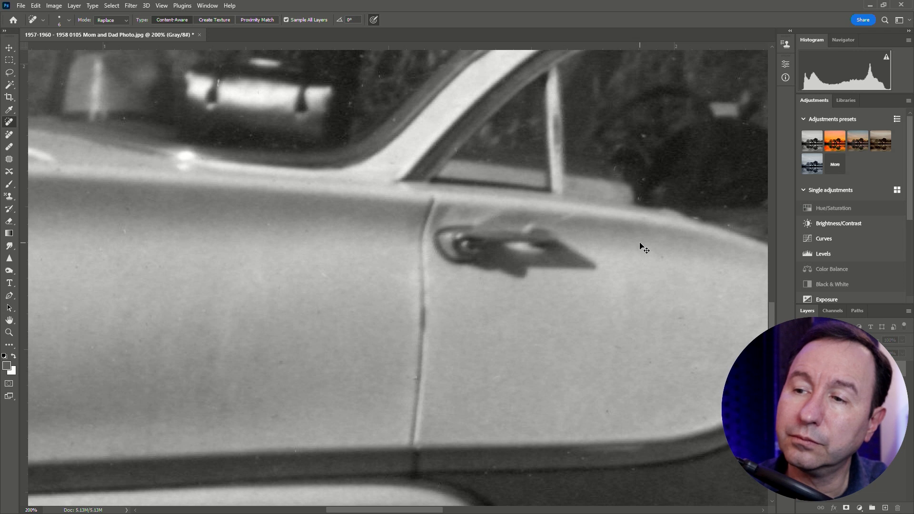
Examine the car windows and the couple from their faces down to their shoes for remaining dust and scratches.
scroll(506, 247, "up", 3)
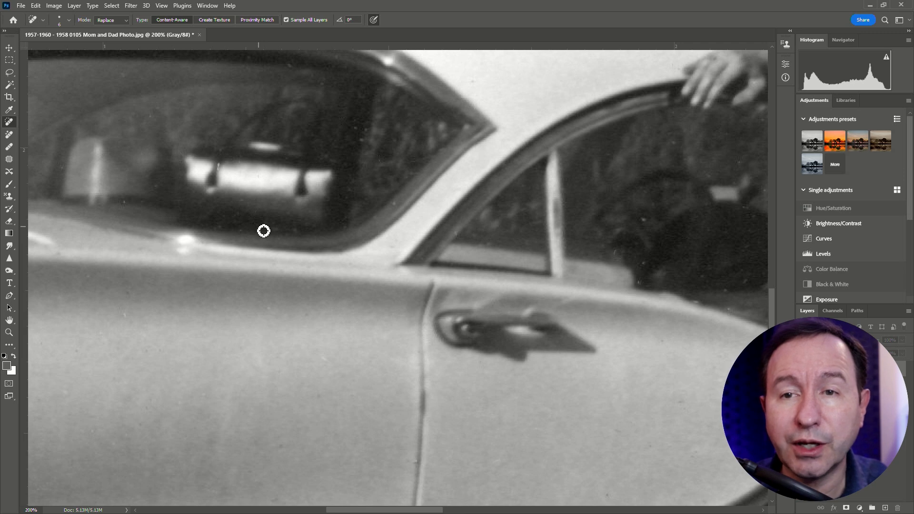
key("ctrl+minus")
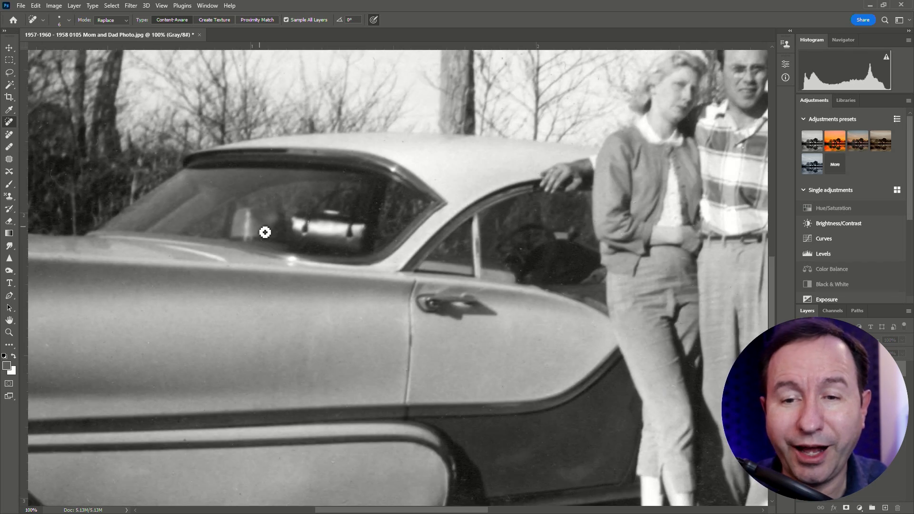
key("ctrl+plus")
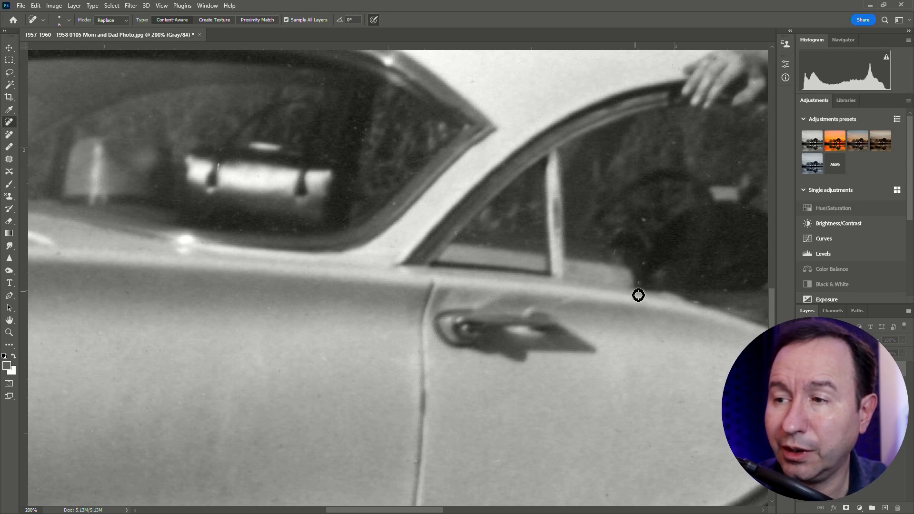
key("ctrl+minus")
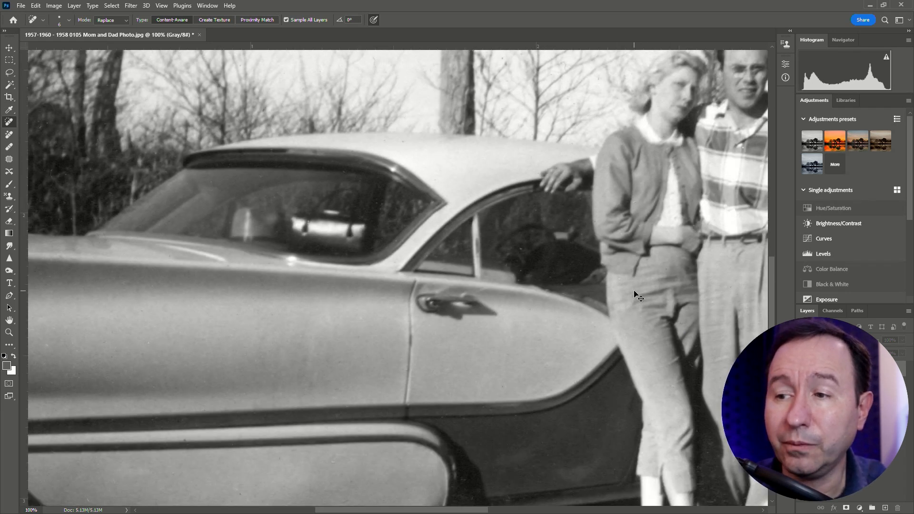
left_click_drag(464, 510, 526, 511)
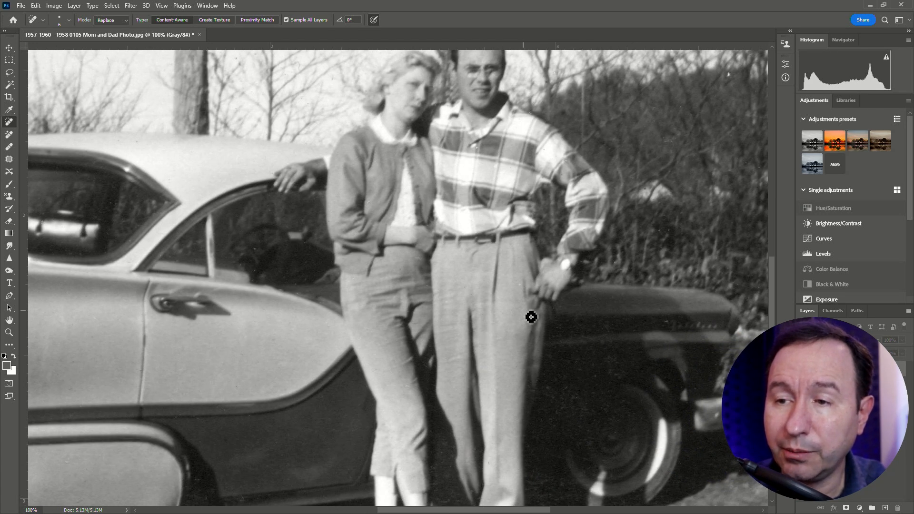
scroll(530, 316, "up", 5)
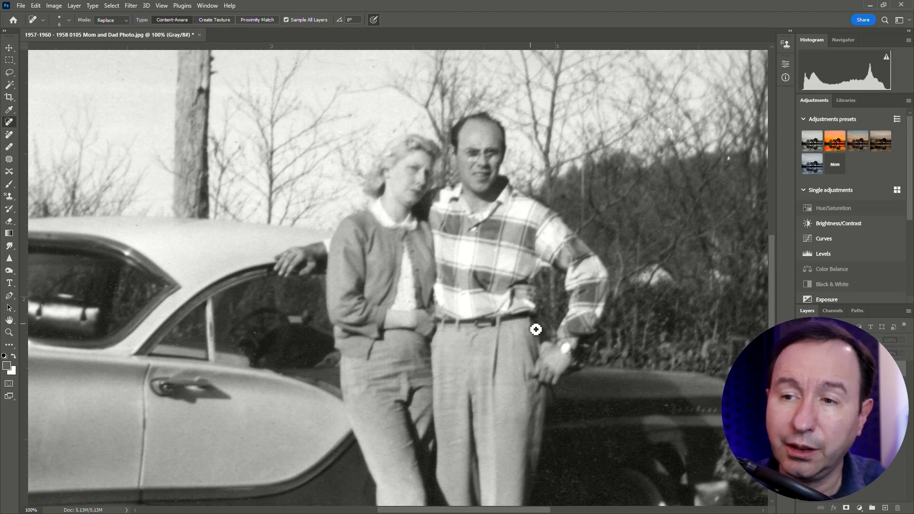
scroll(504, 210, "down", 2)
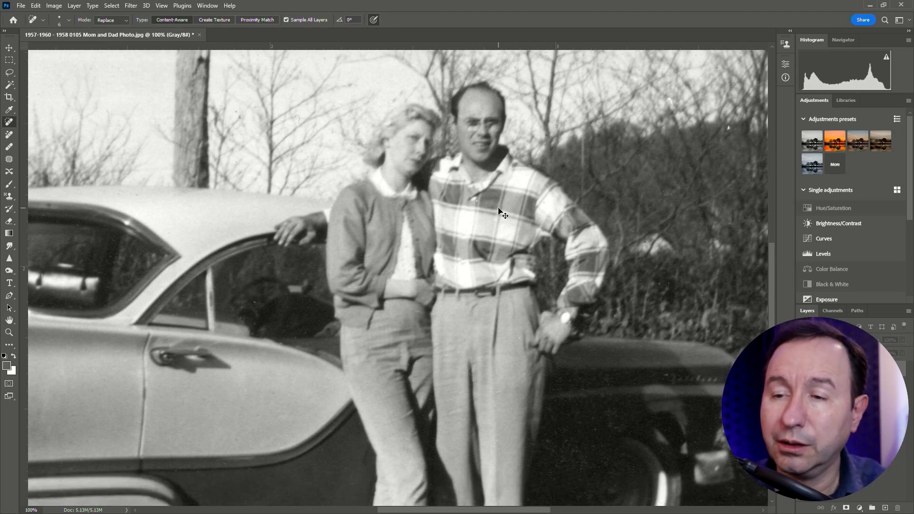
scroll(504, 213, "down", 1)
scroll(503, 213, "up", 2)
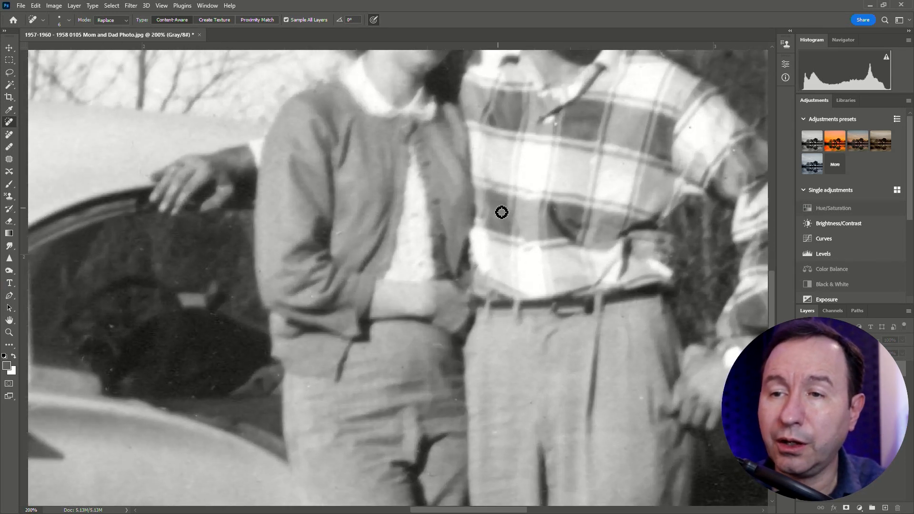
scroll(501, 212, "up", 5)
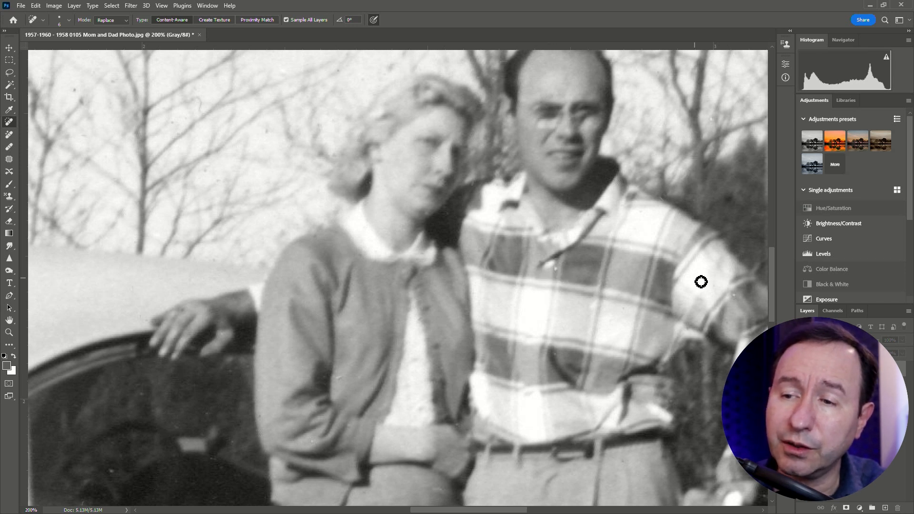
scroll(704, 278, "down", 2)
scroll(702, 275, "down", 10)
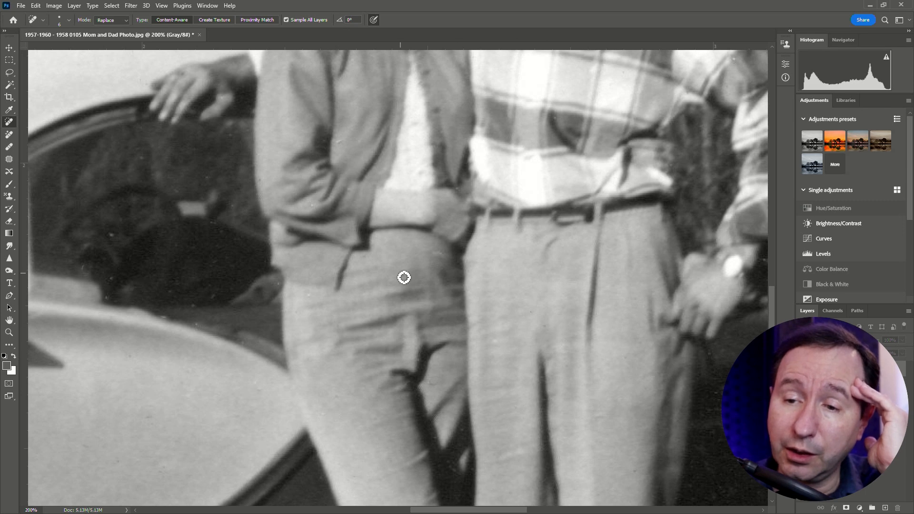
scroll(600, 228, "down", 10)
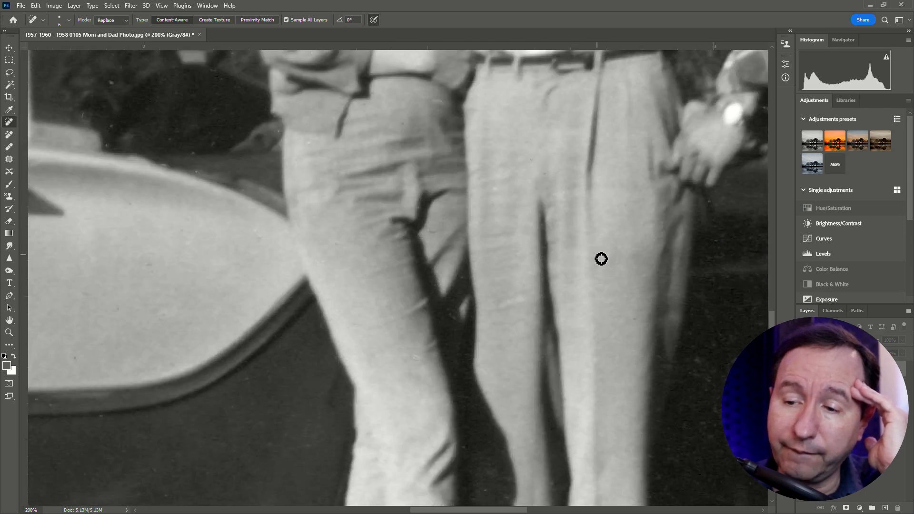
scroll(595, 262, "down", 5)
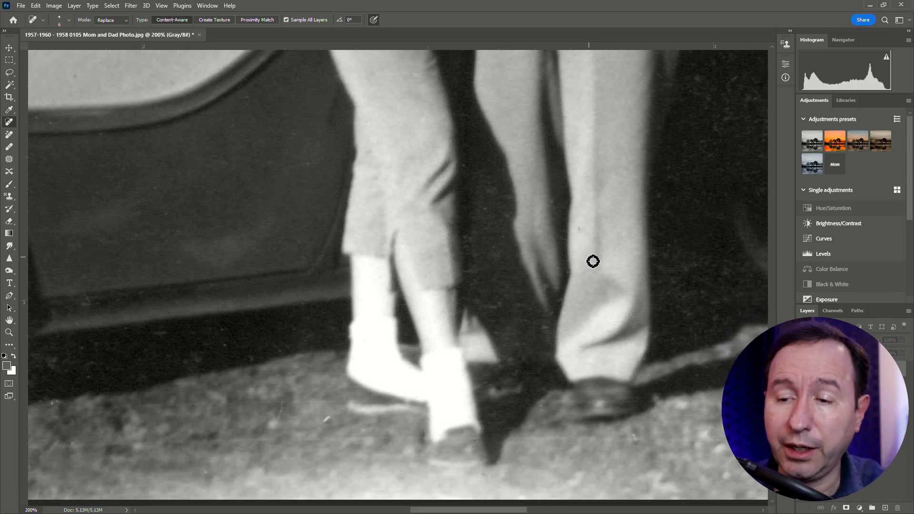
key("ctrl+minus")
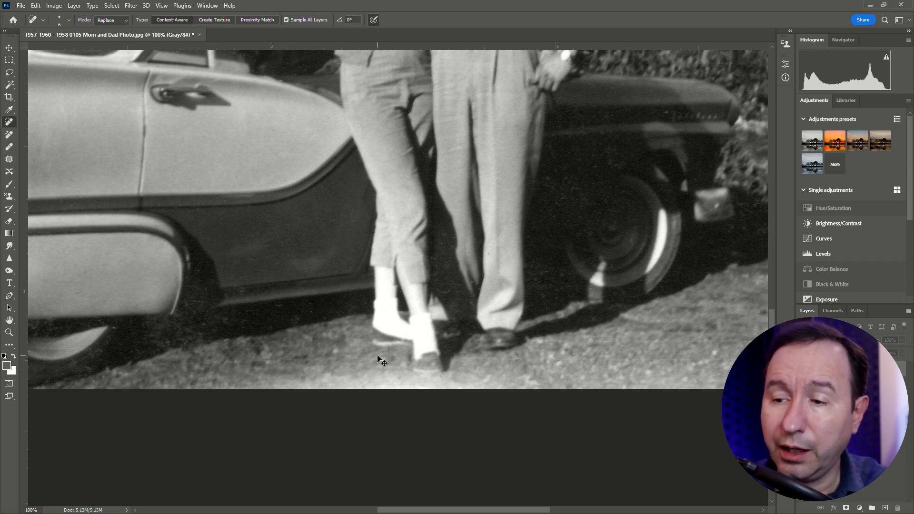
Save the restored photo as a Photoshop PSD file, keeping the name 1957-1960 - 1958 0105 Mom and Dad Photo.
scroll(377, 358, "up", 1)
scroll(378, 358, "down", 2)
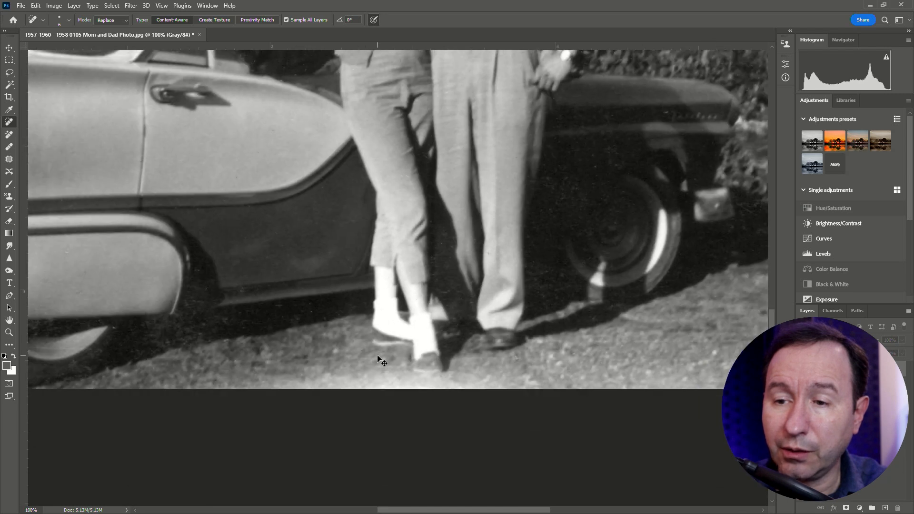
scroll(387, 350, "up", 3)
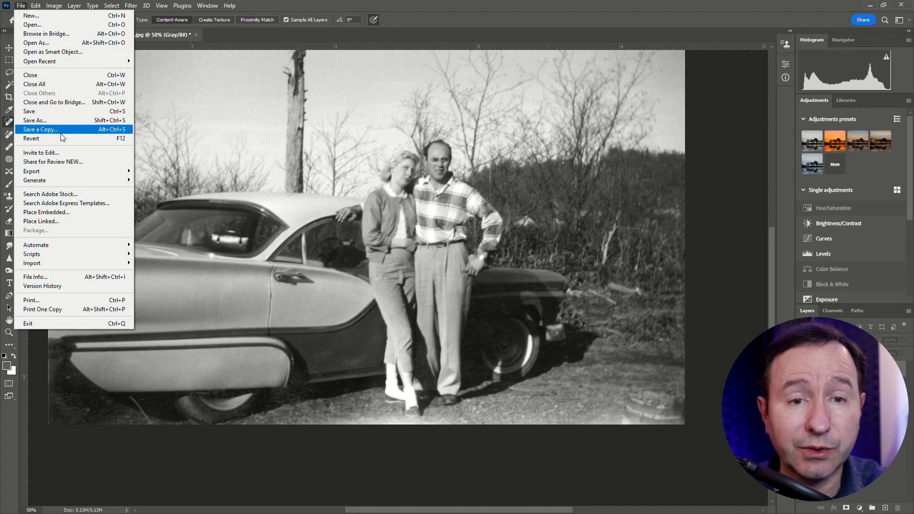
left_click(60, 121)
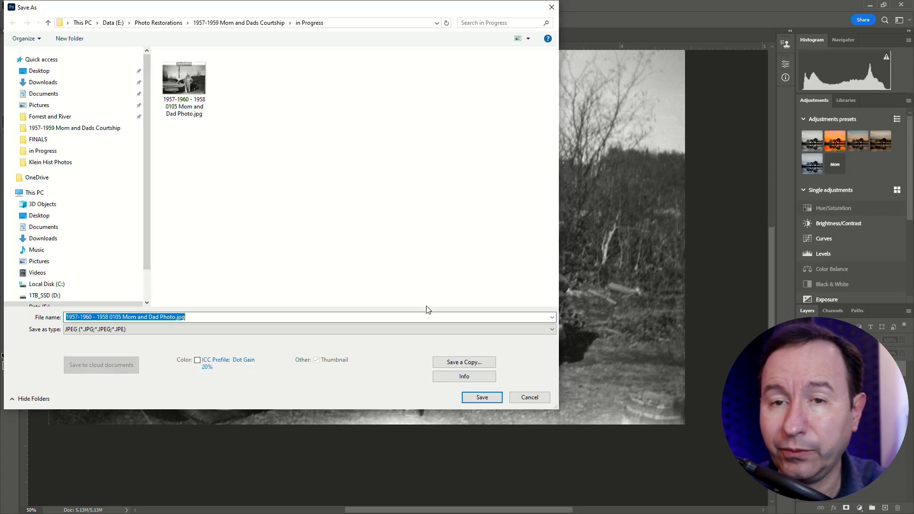
left_click(257, 322)
left_click(257, 332)
left_click(471, 399)
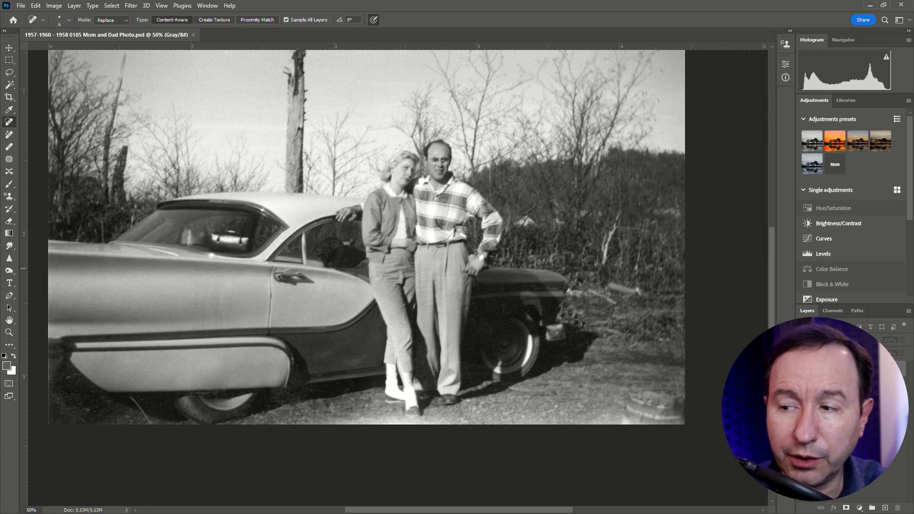
Unlock the background layer and convert the grayscale image to 16 Bits/Channel.
left_click(896, 369)
left_click(54, 6)
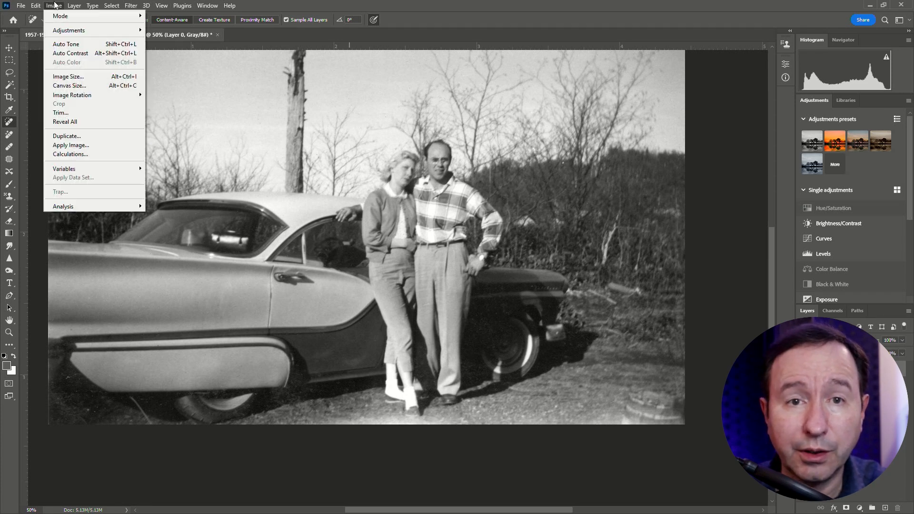
mouse_move(58, 17)
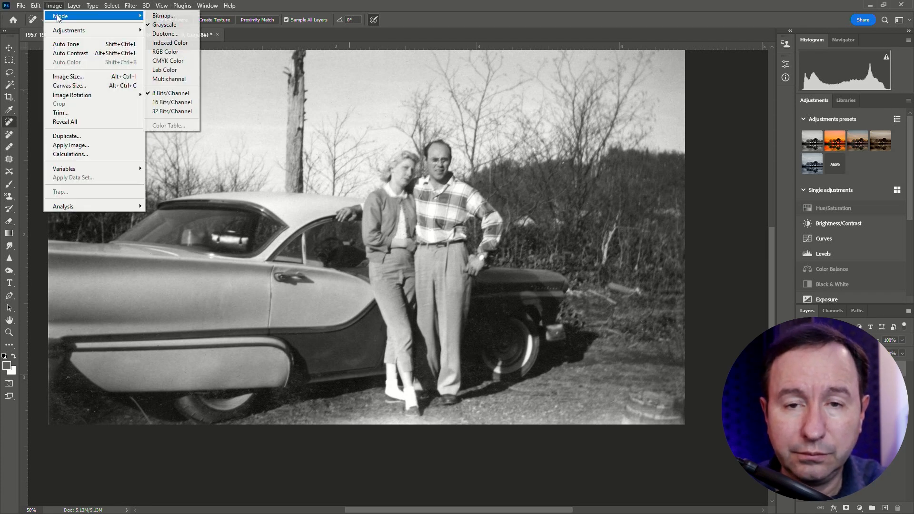
left_click(172, 102)
left_click(54, 6)
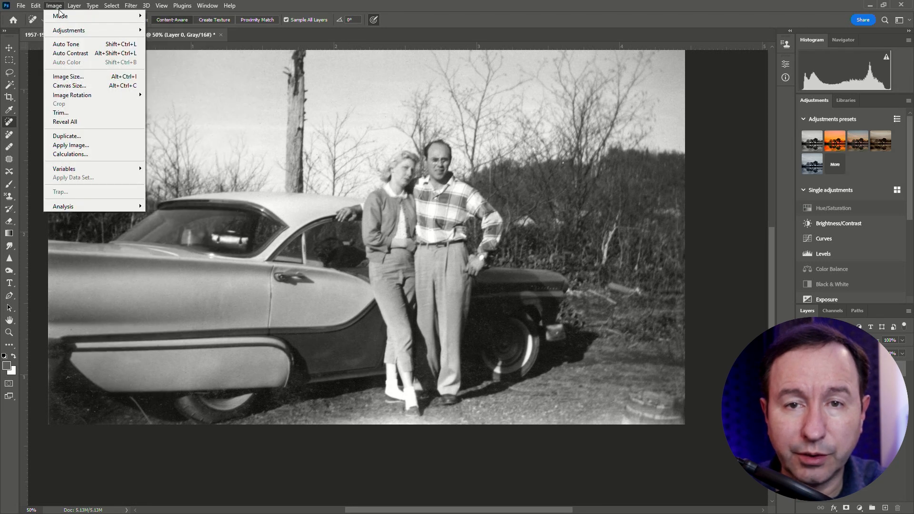
left_click(54, 5)
left_click(147, 5)
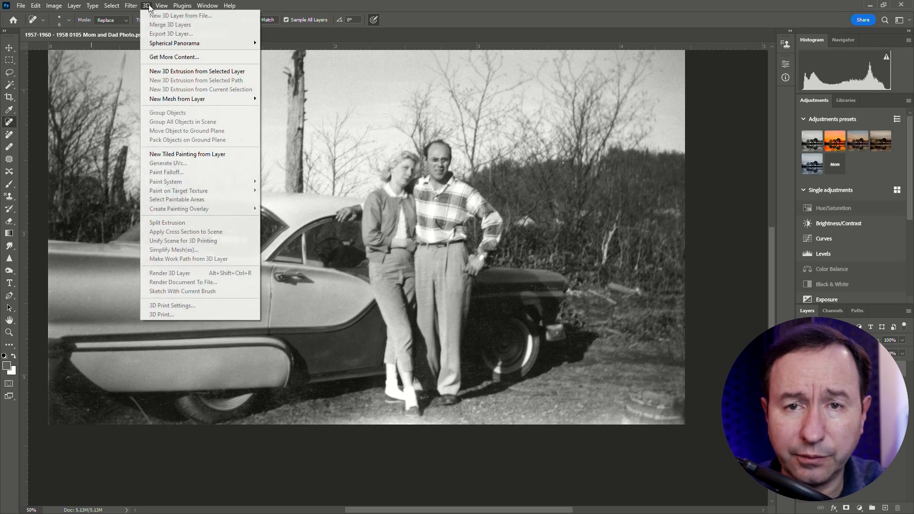
left_click(162, 5)
left_click(131, 5)
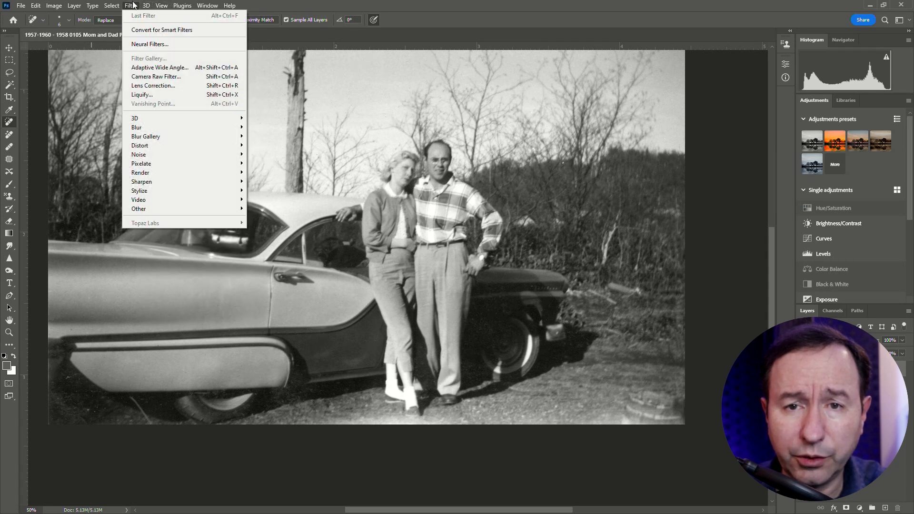
left_click(147, 44)
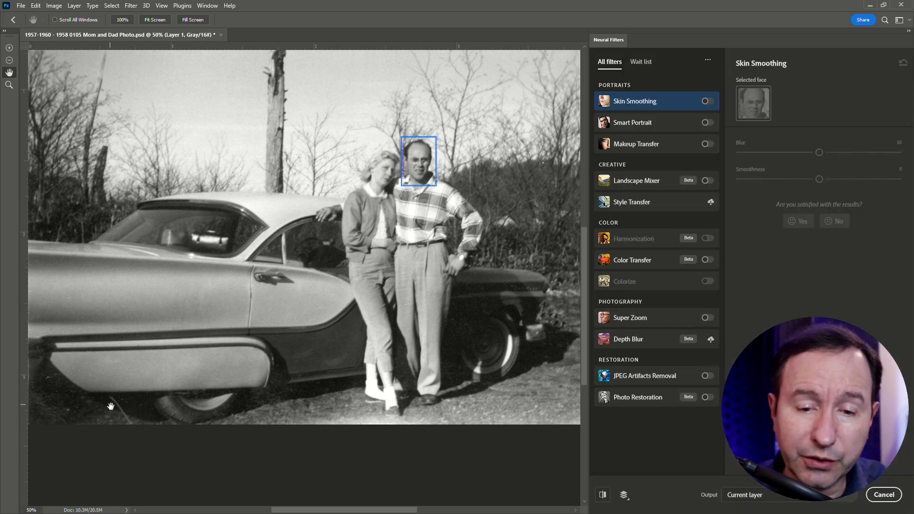
left_click(883, 495)
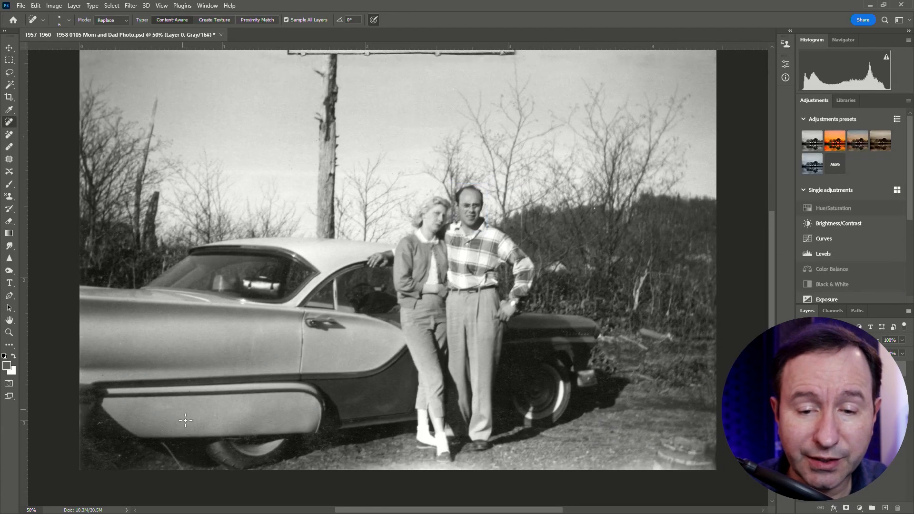
Examine the car's lower body, rear wheel and the ground along the photo's lower edge for remaining scratches.
scroll(186, 420, "down", 1)
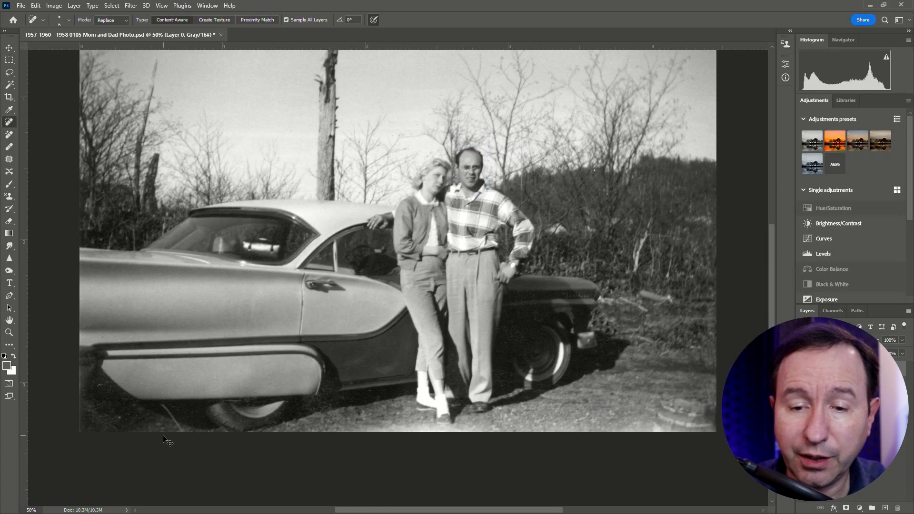
key("ctrl+minus")
key("ctrl+plus")
key("ctrl+plus")
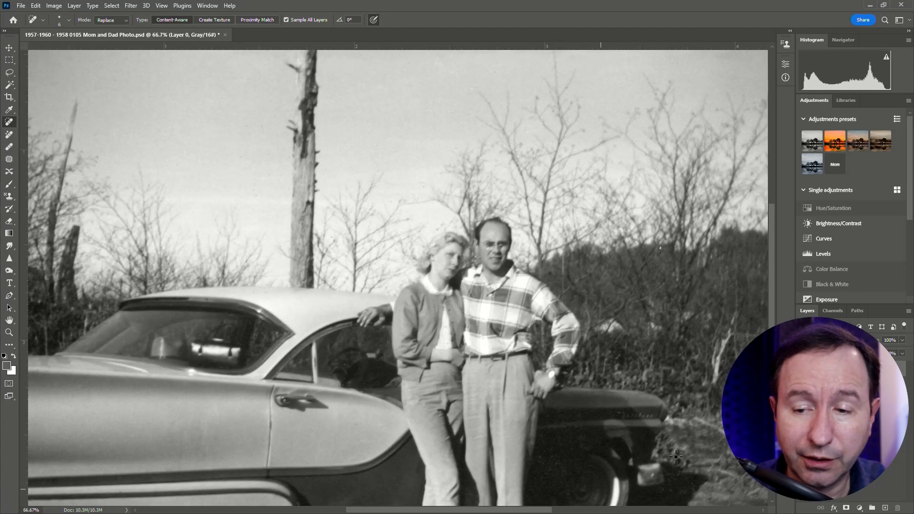
scroll(96, 414, "down", 5)
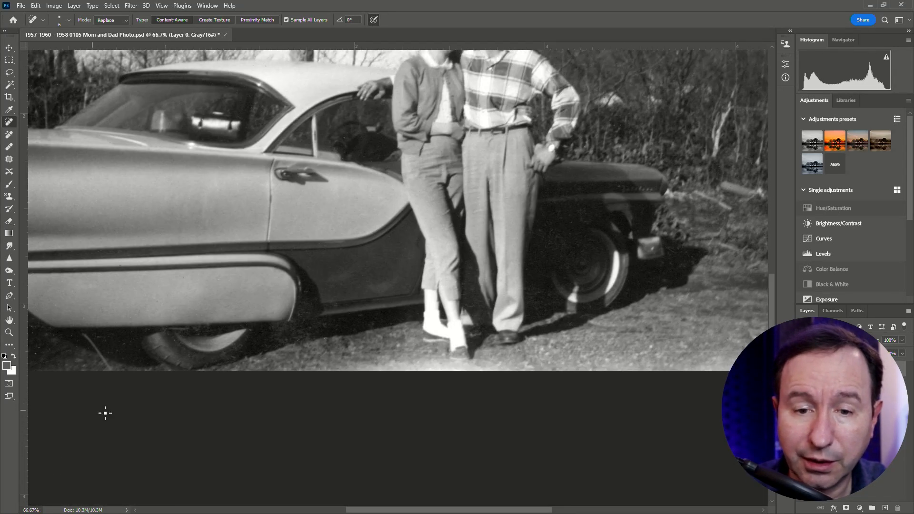
left_click_drag(364, 512, 275, 512)
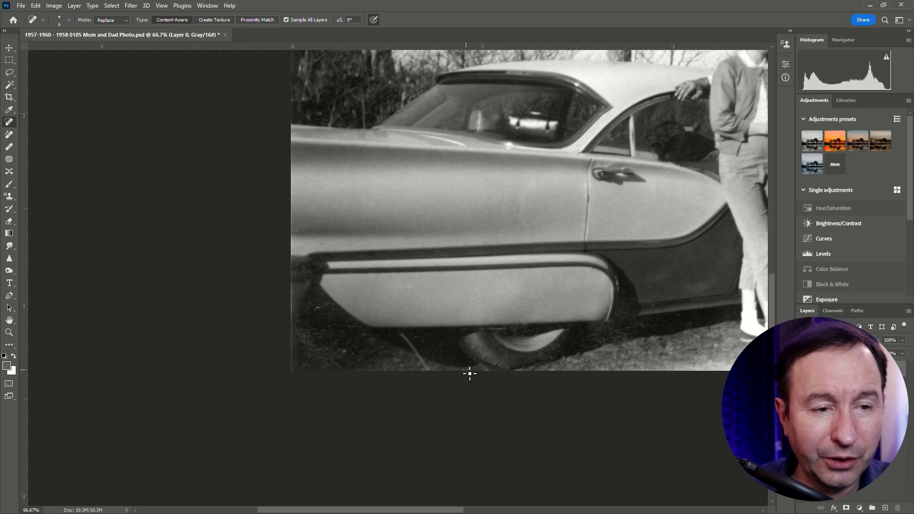
scroll(423, 365, "up", 1)
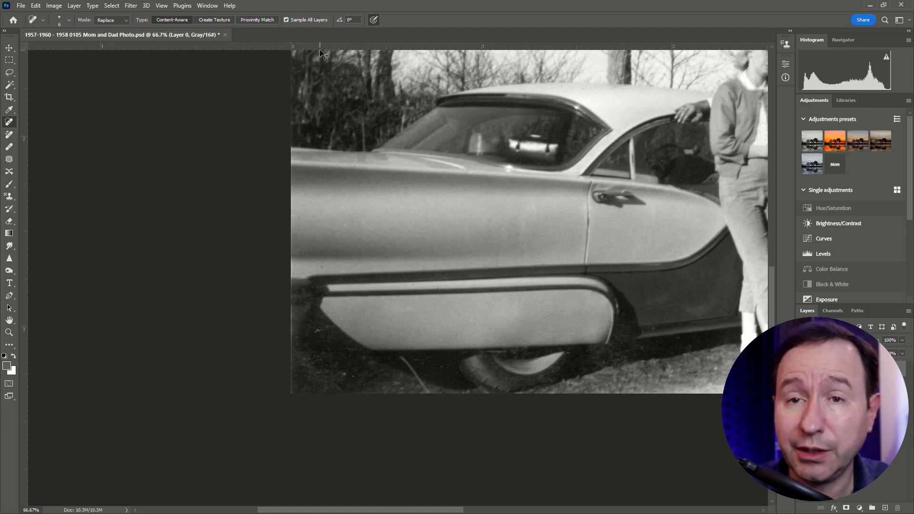
left_click(207, 6)
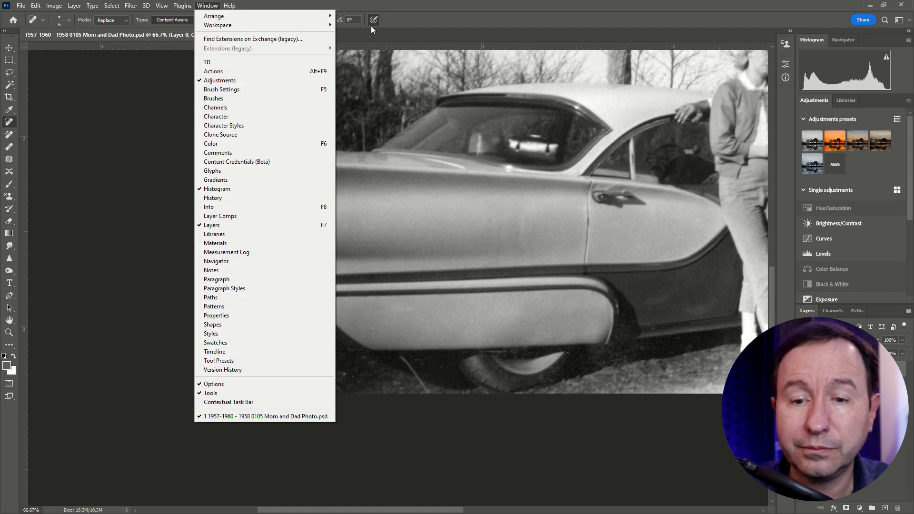
left_click(176, 90)
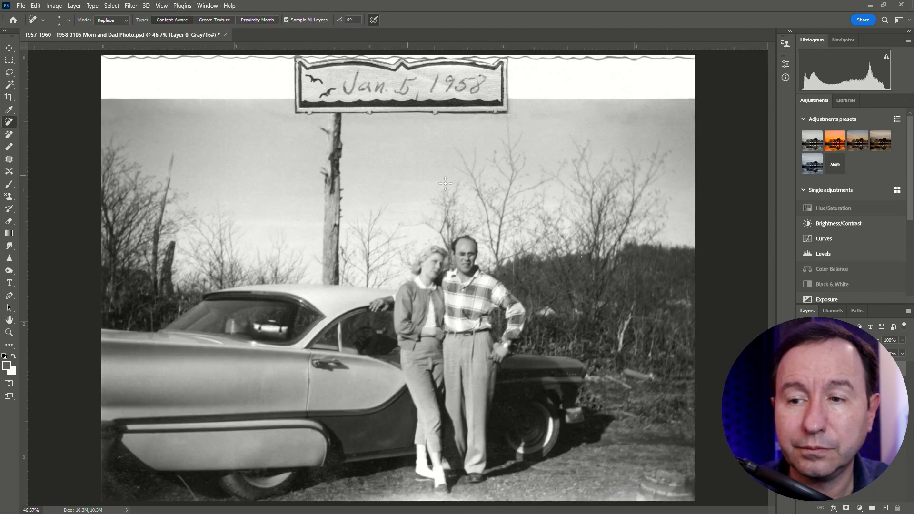
Enable the Photo Restoration neural filter and set its output to a new layer.
left_click(131, 6)
left_click(164, 45)
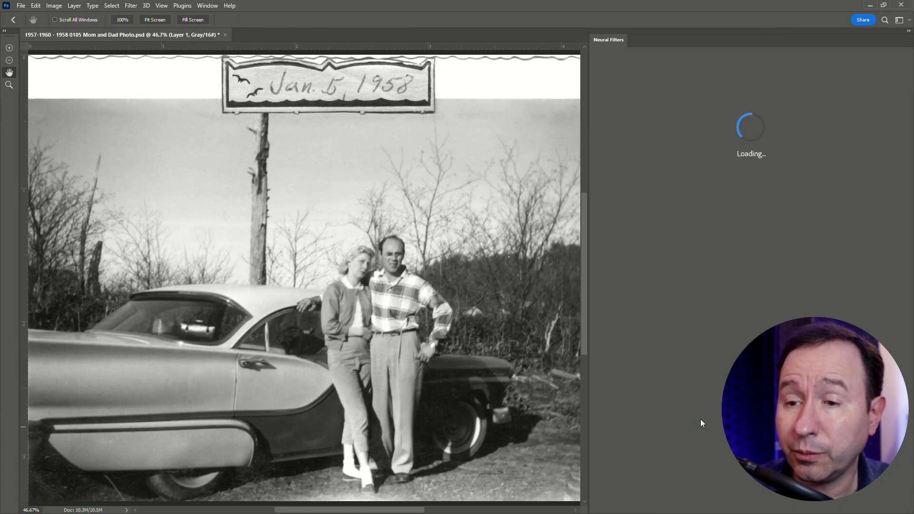
left_click(705, 397)
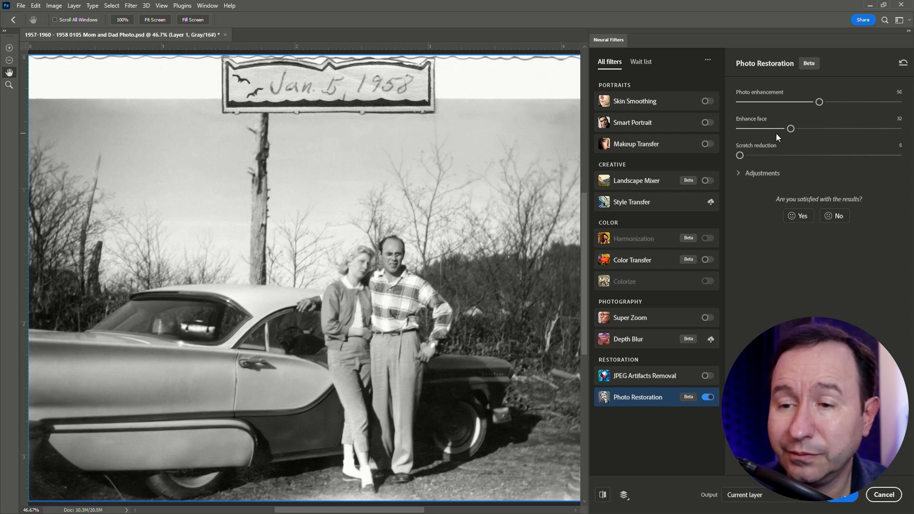
left_click(772, 495)
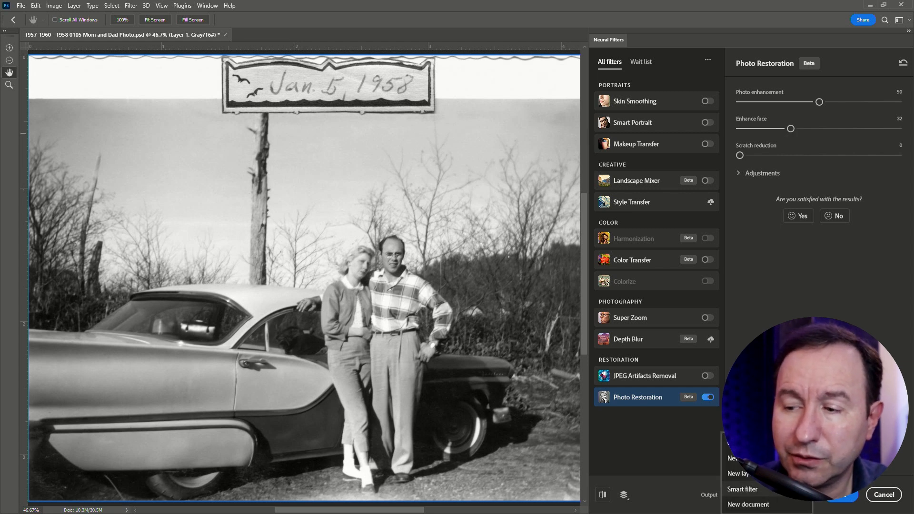
left_click(773, 473)
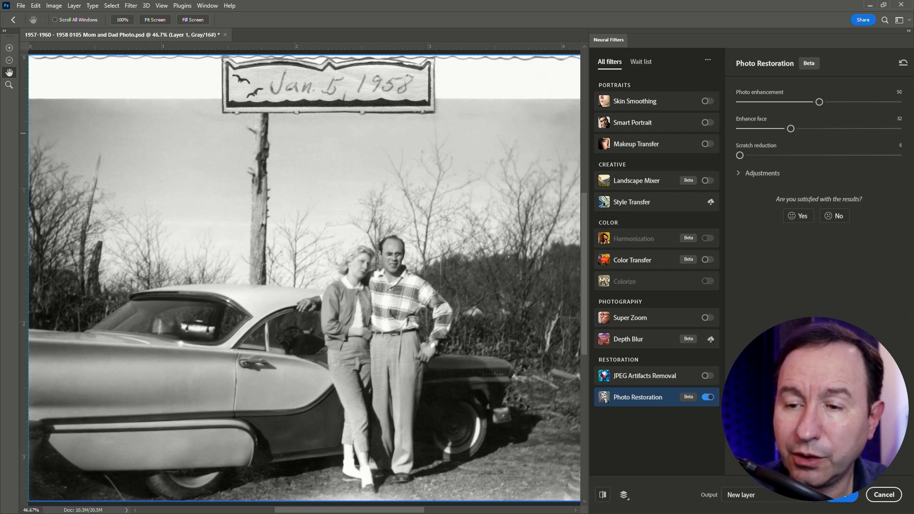
Check the couple's faces in the preview, set Enhance face to 32, and apply the Photo Restoration filter.
left_click(502, 352)
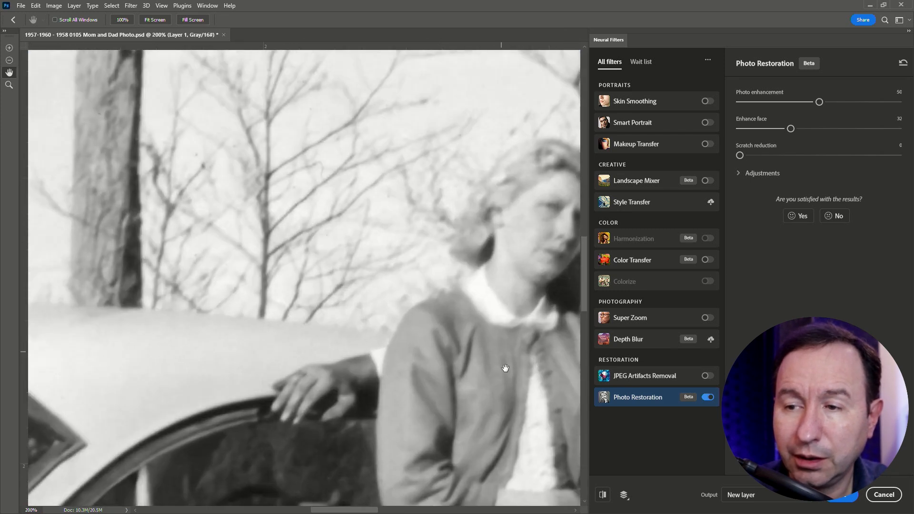
left_click_drag(374, 511, 415, 512)
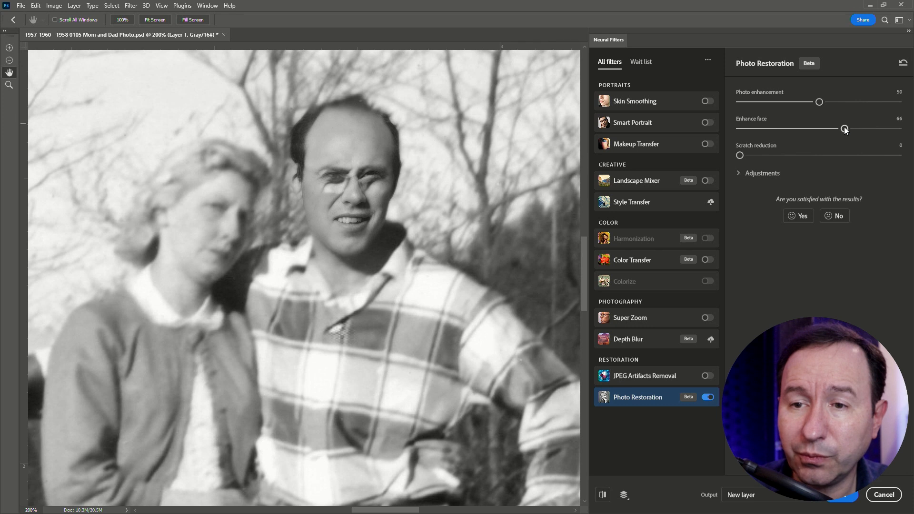
left_click_drag(843, 129, 790, 129)
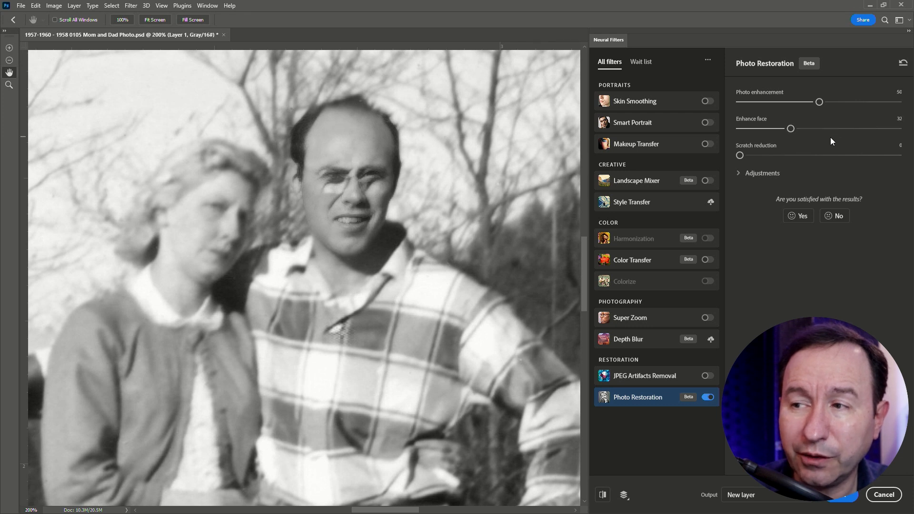
left_click(845, 499)
key("ctrl+0")
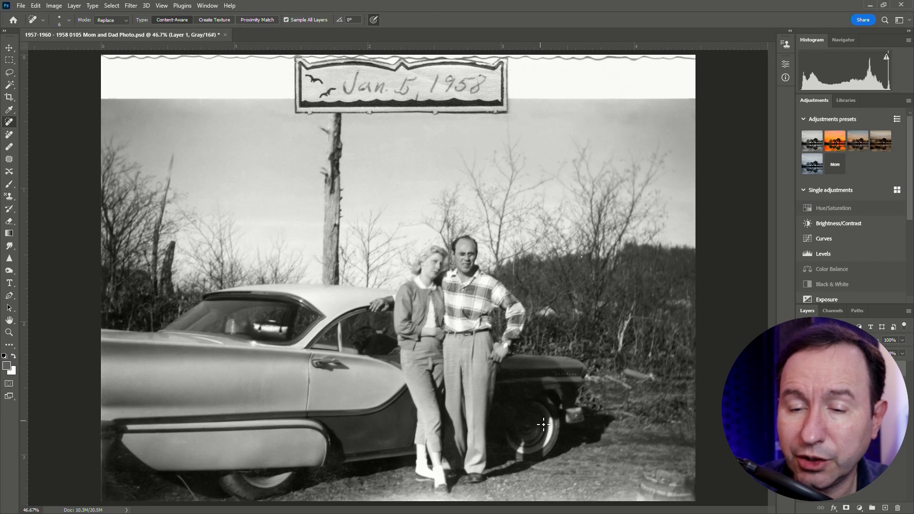
Compare the couple up close with the Photo Restoration layer hidden and shown.
key("ctrl+plus")
key("ctrl+plus")
key("ctrl+plus")
key("ctrl+plus")
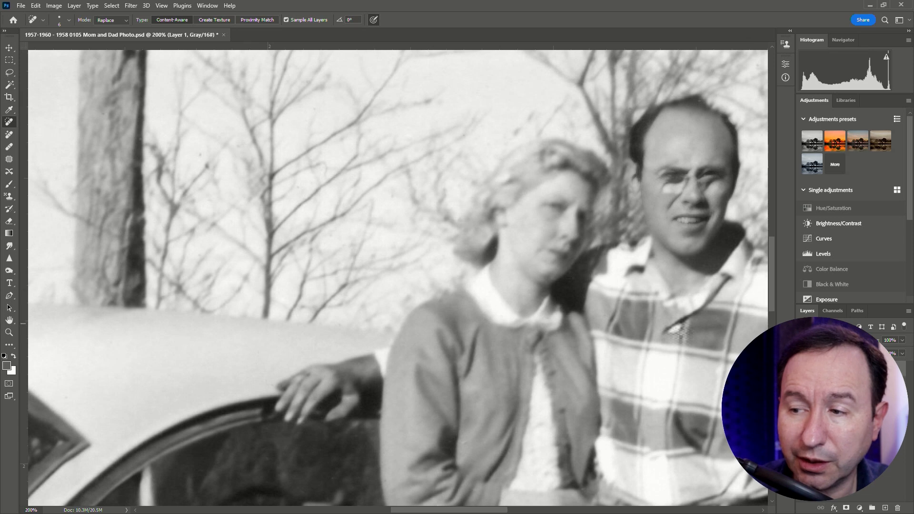
left_click(802, 368)
left_click(802, 368)
left_click(802, 367)
left_click(802, 368)
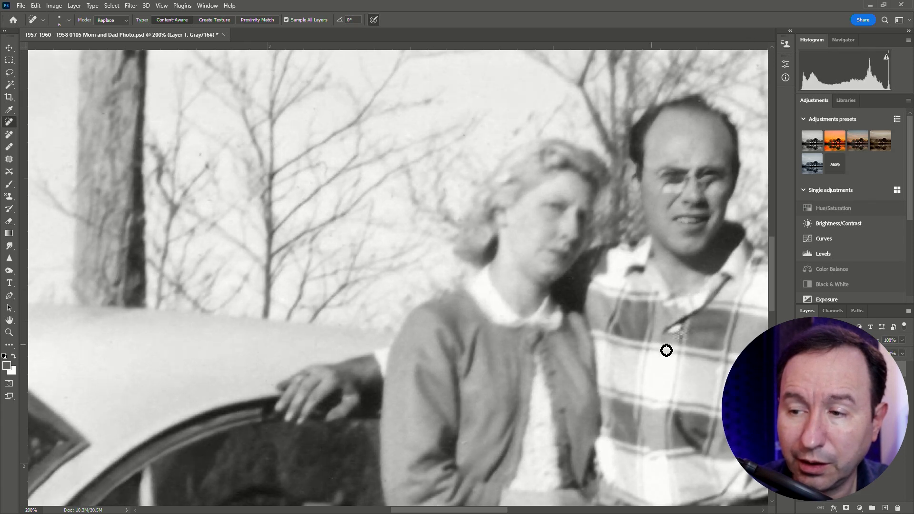
Heal the small blemish at the lower end of the collar opening on the man's plaid shirt.
left_click_drag(685, 333, 683, 335)
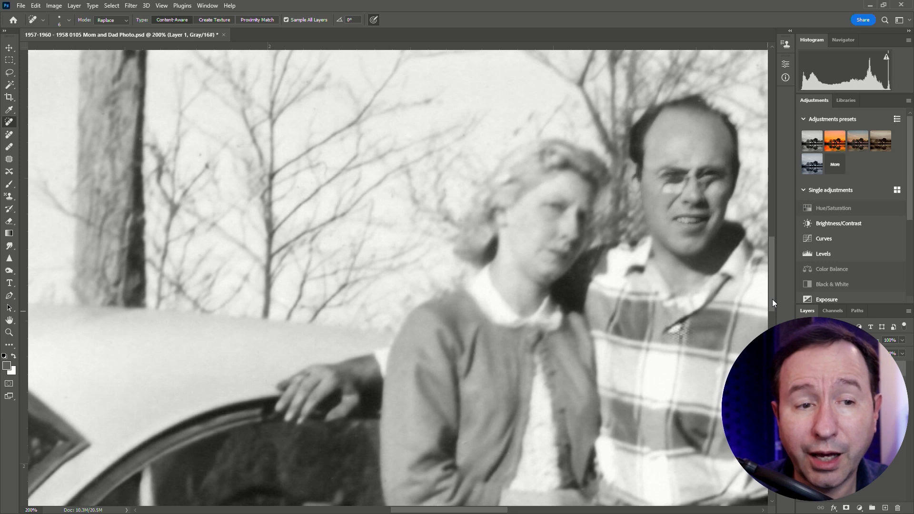
left_click_drag(772, 298, 774, 313)
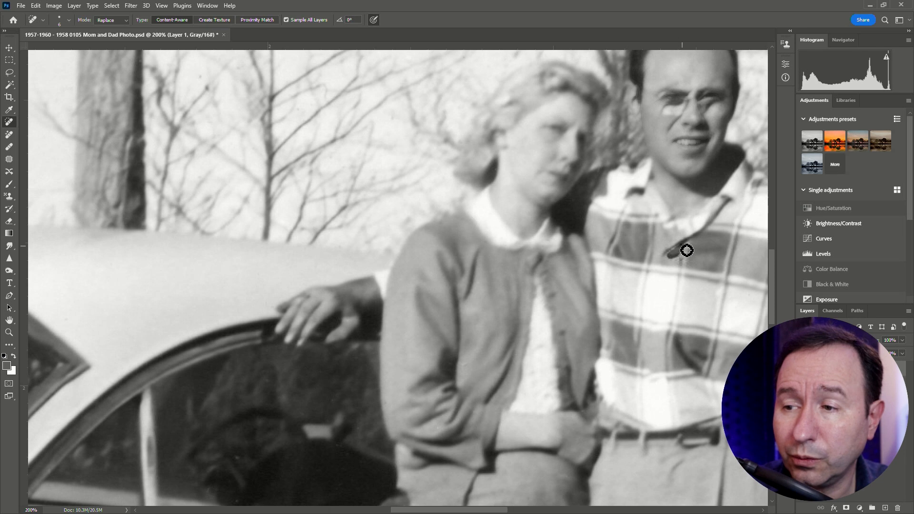
left_click(679, 247)
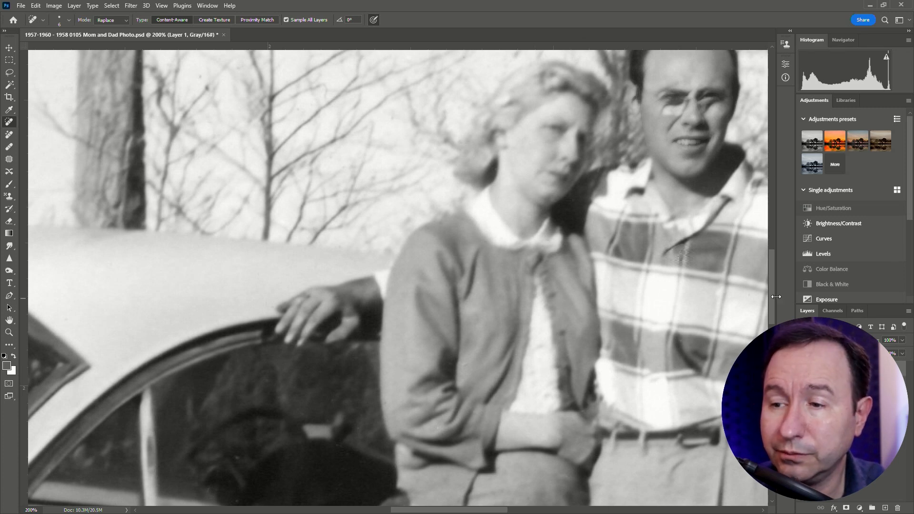
Heal the light horizontal streak in the dark gap between the car's rear fender skirt and the wheel.
scroll(571, 333, "down", 10)
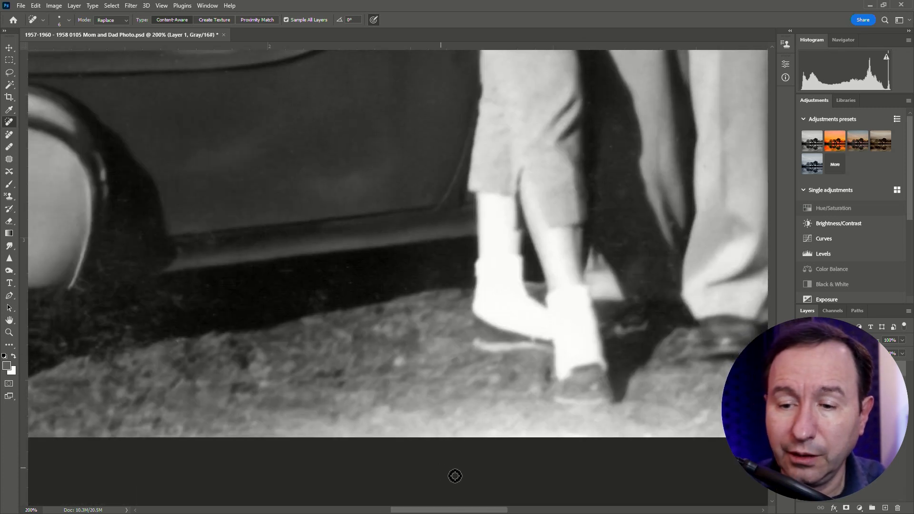
scroll(404, 448, "left", 10)
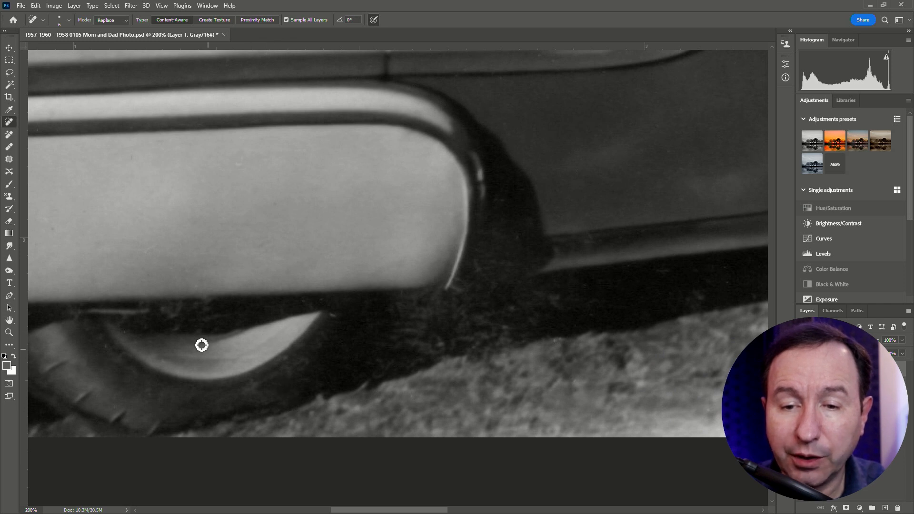
left_click_drag(210, 311, 183, 307)
left_click_drag(176, 311, 219, 307)
key("ctrl+z")
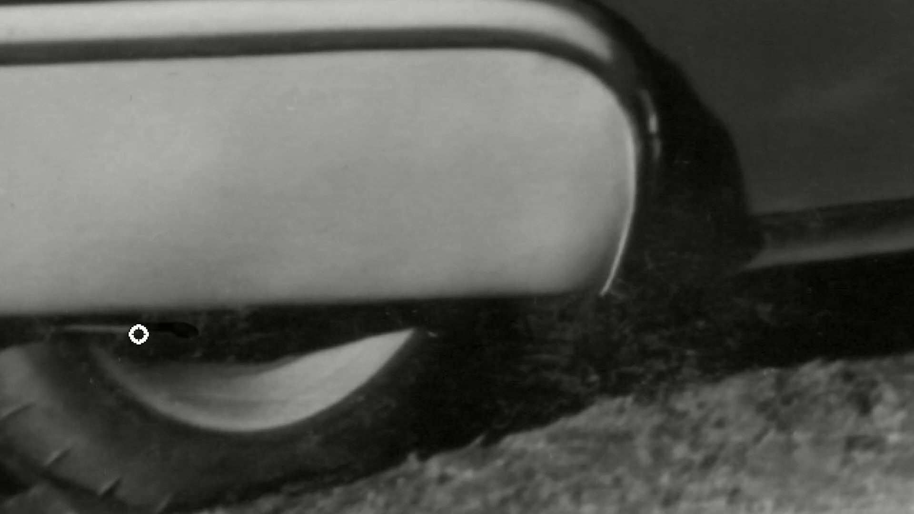
mouse_move(144, 318)
left_mouse_down()
mouse_move(209, 327)
mouse_move(225, 308)
left_mouse_up()
left_click_drag(280, 320, 283, 329)
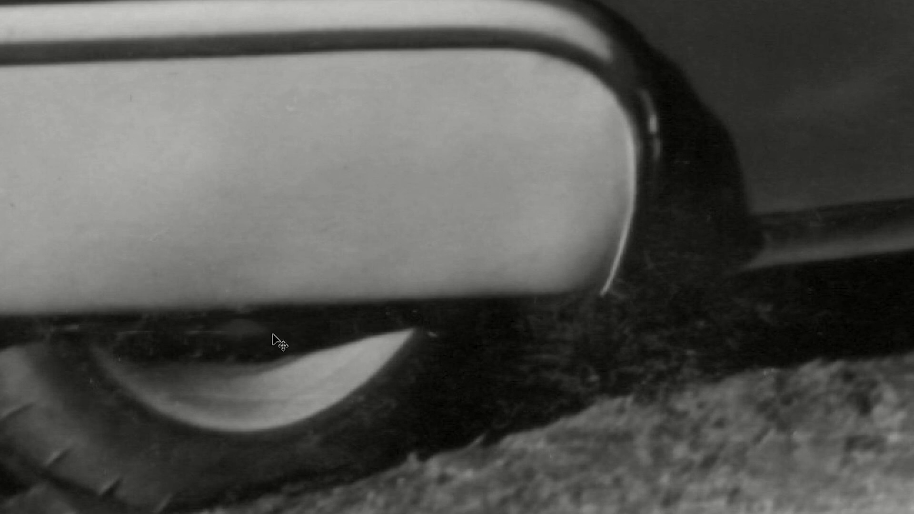
Heal the light specks in the dark shadow under the car, just ahead of the rear wheel.
left_click_drag(512, 364, 542, 374)
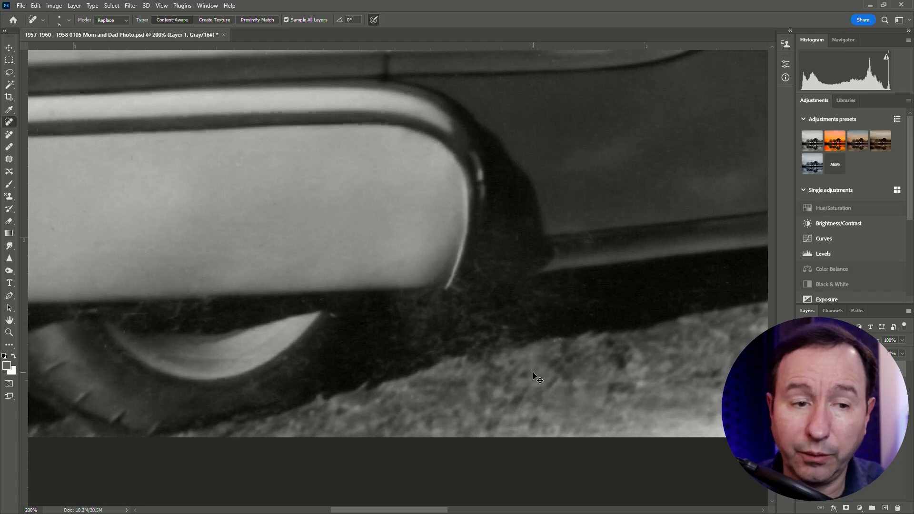
key("ctrl+minus")
key("ctrl+minus")
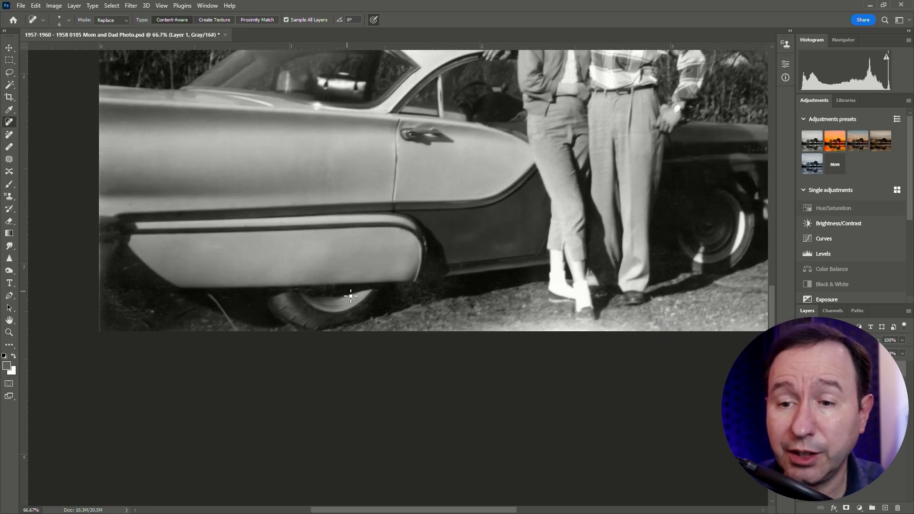
Run the Photo Restoration neural filter on the base photo layer, with Enhance face lowered to roughly a quarter, and output to a new layer.
key("ctrl+plus")
left_click_drag(432, 510, 566, 510)
scroll(357, 270, "up", 2)
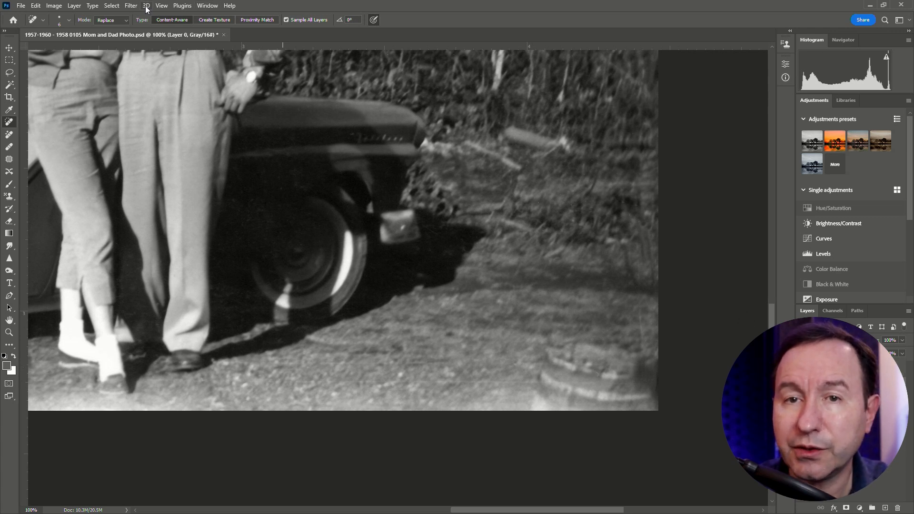
left_click(130, 6)
left_click(148, 44)
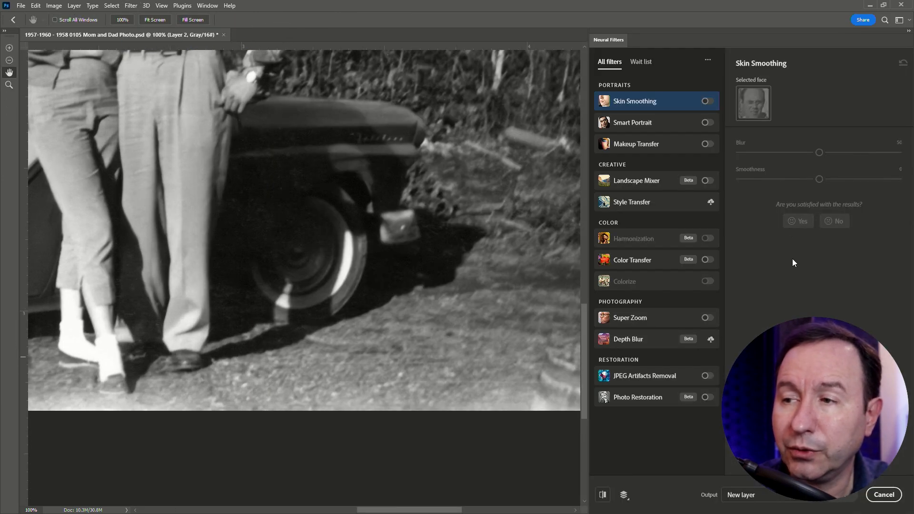
left_click(707, 397)
left_click_drag(818, 129, 782, 135)
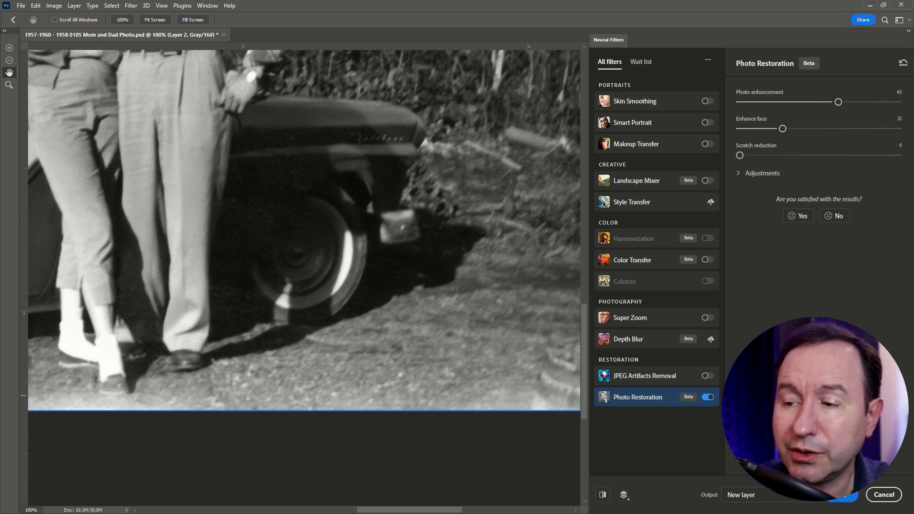
left_click(841, 496)
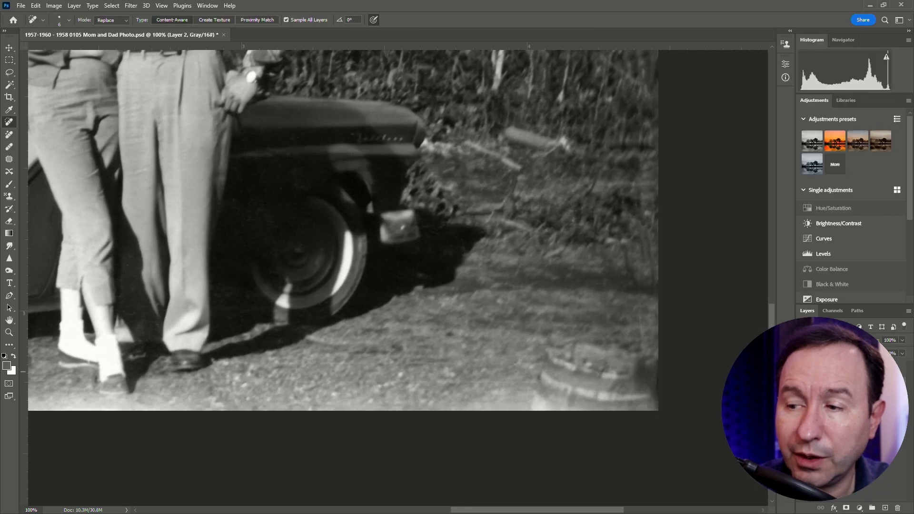
Examine the car's rear wheel and fender skirt up close, and check the whole photo for remaining blemishes.
left_click(162, 6)
left_click(187, 93)
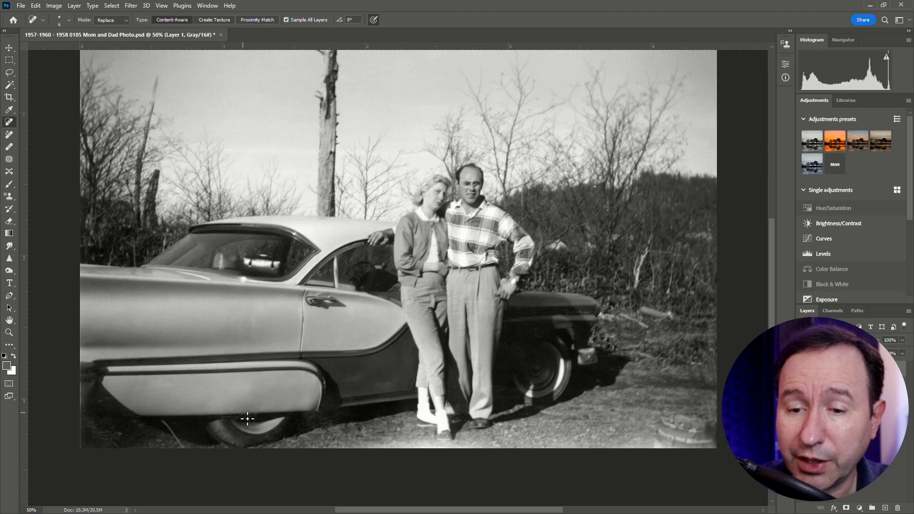
key("ctrl+plus")
key("ctrl+plus")
key("ctrl+plus")
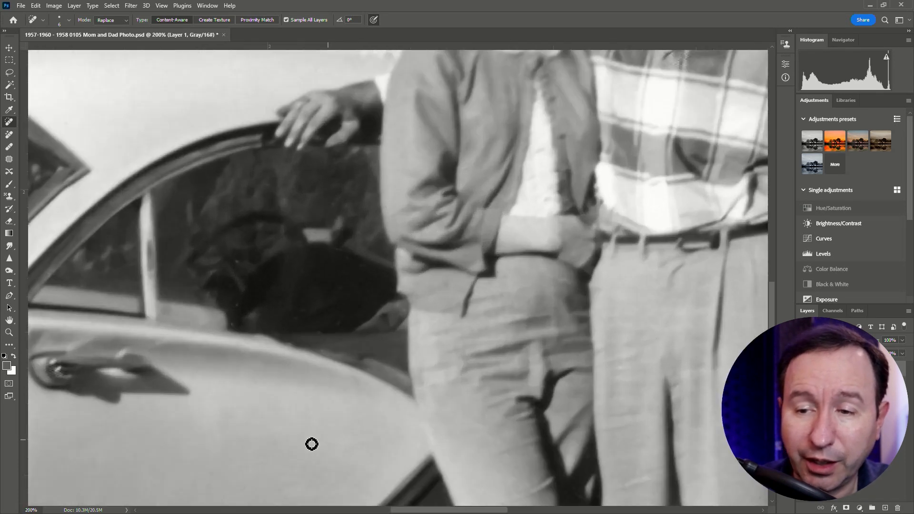
scroll(397, 276, "down", 10)
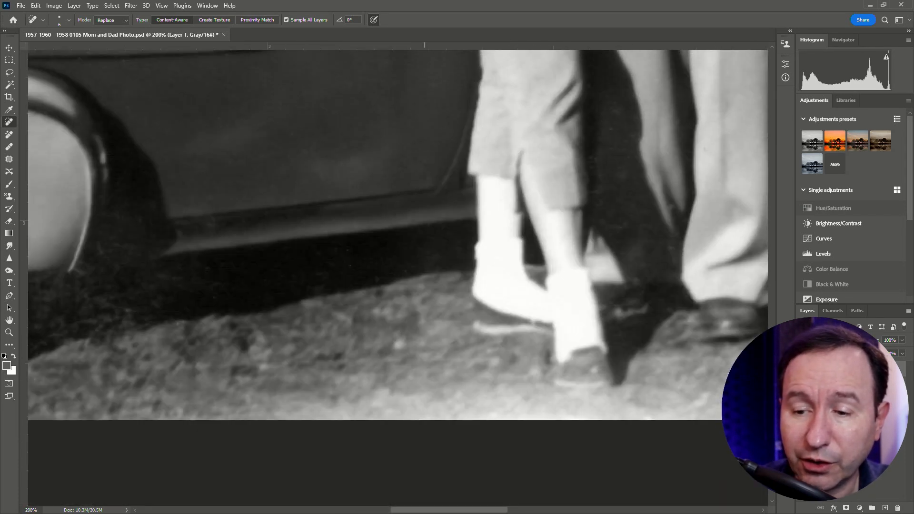
left_click_drag(404, 510, 326, 511)
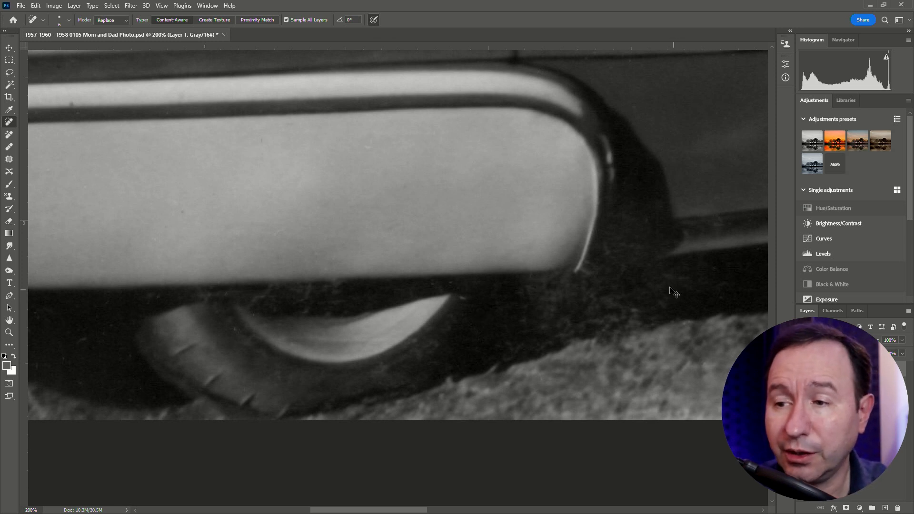
key("ctrl+minus")
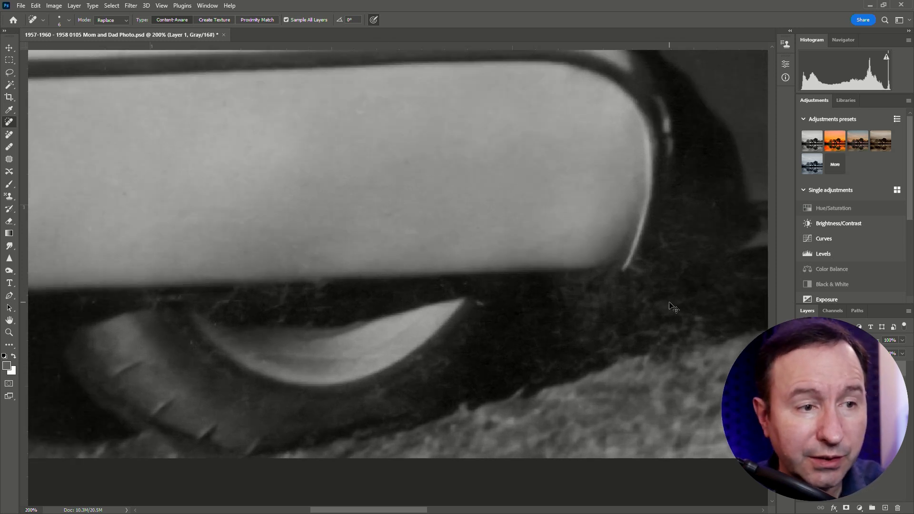
key("ctrl+minus")
key("ctrl+minus")
key("ctrl+minus")
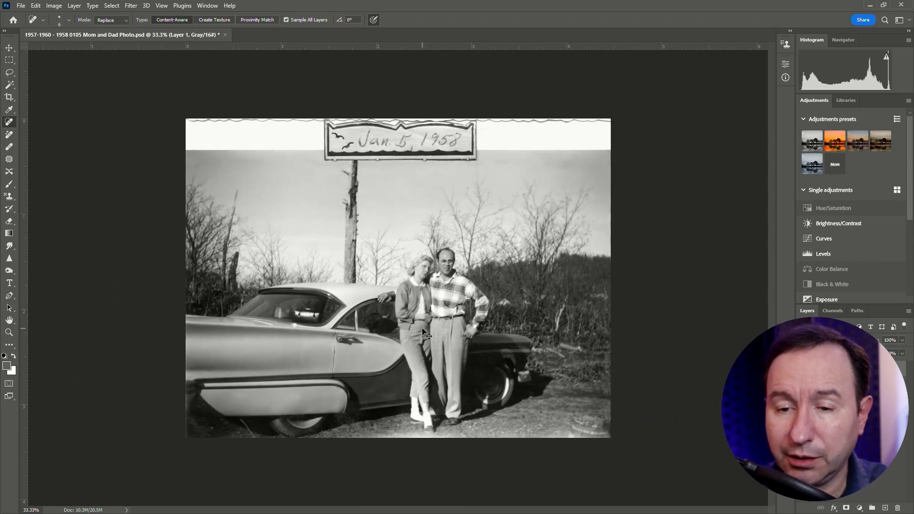
key("ctrl+plus")
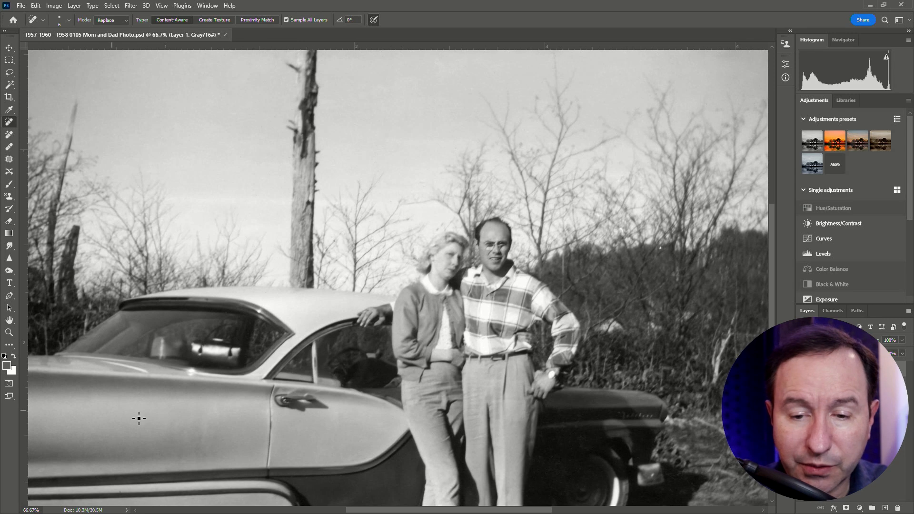
Set the spot healing brush size to 42 px for the large car body surfaces.
left_click_drag(511, 512, 445, 511)
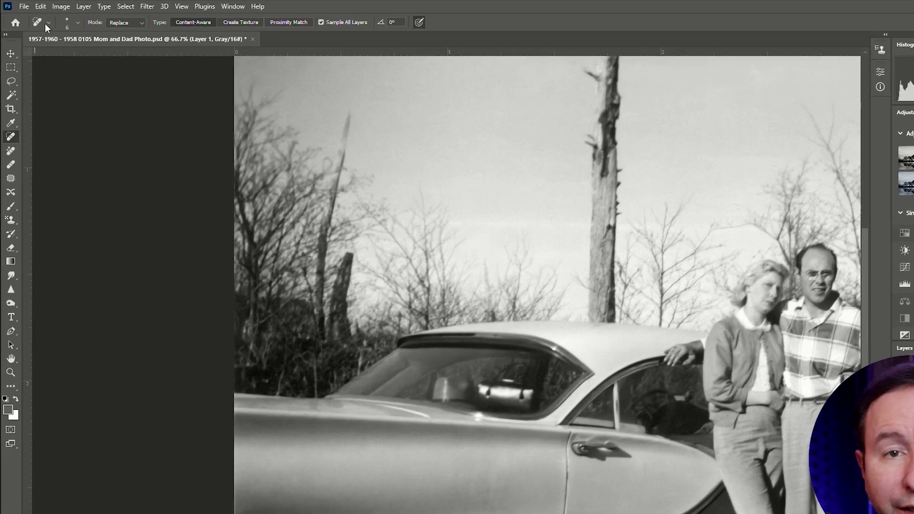
left_click(43, 20)
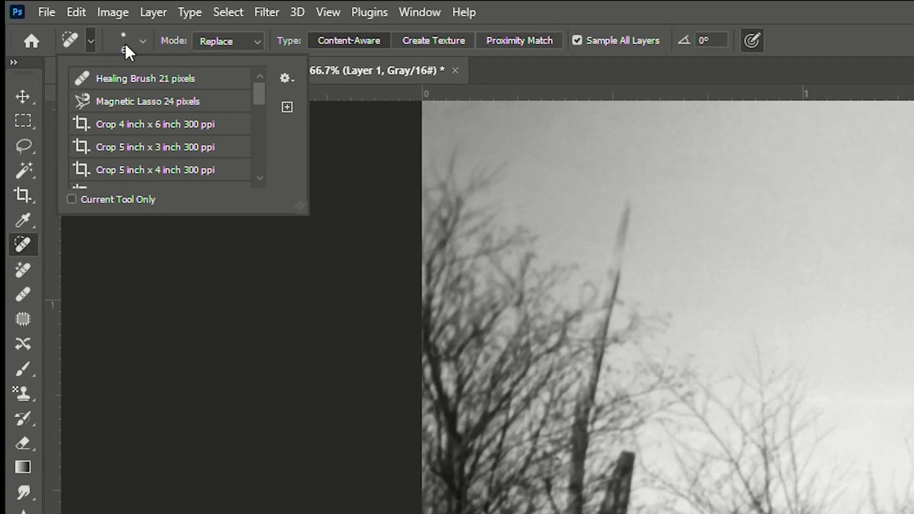
left_click(69, 20)
left_click_drag(71, 93, 74, 96)
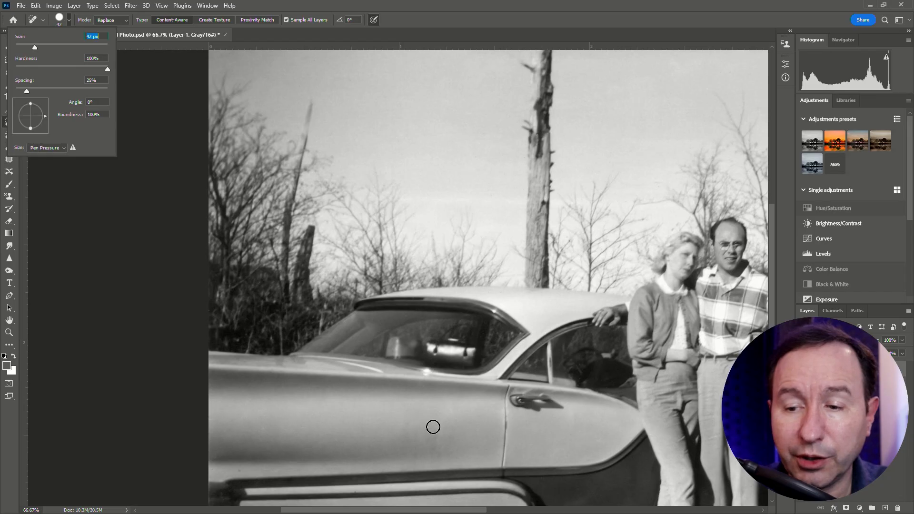
Heal the smudges and uneven patches on the car's rear side panel, between the door seam and the tail.
mouse_move(432, 426)
left_mouse_down()
mouse_move(406, 424)
mouse_move(451, 434)
mouse_move(387, 438)
left_mouse_up()
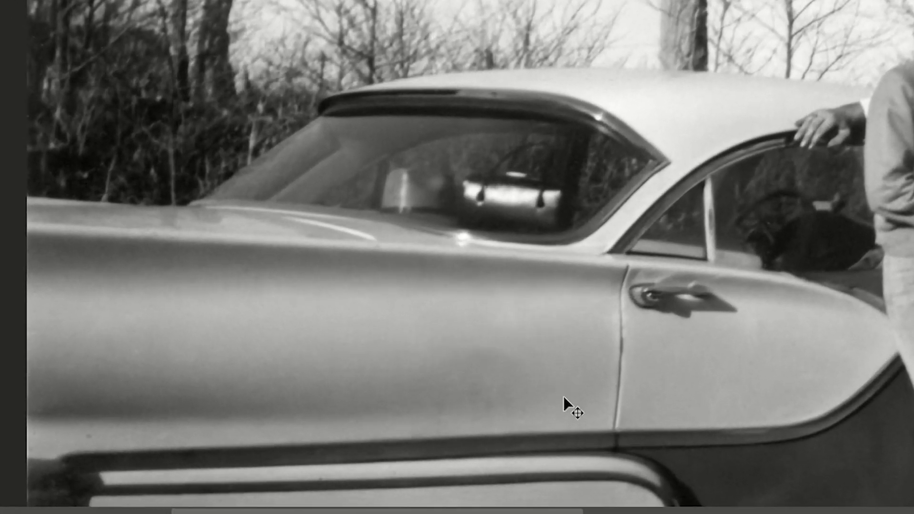
mouse_move(515, 375)
left_mouse_down()
mouse_move(496, 362)
mouse_move(449, 389)
left_mouse_up()
left_click_drag(529, 344, 476, 341)
left_click_drag(405, 343, 374, 343)
left_click_drag(544, 397, 328, 400)
key("v")
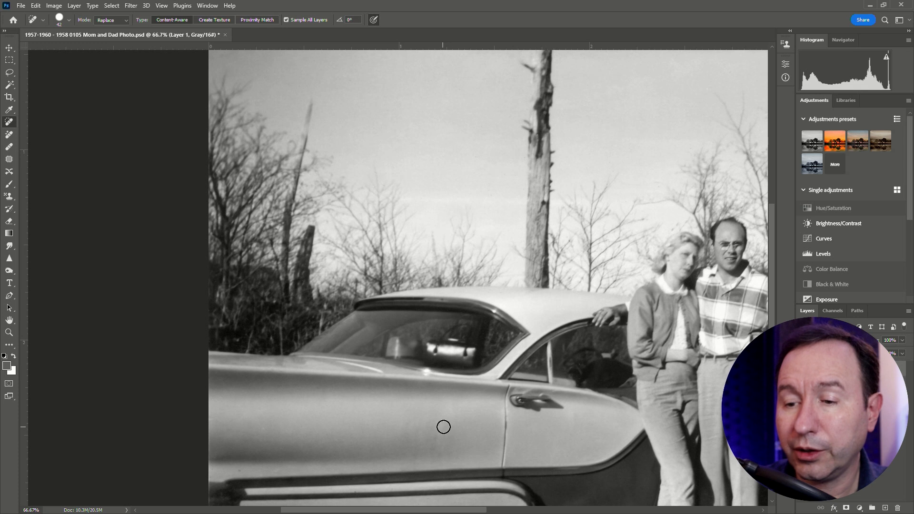
mouse_move(443, 427)
left_mouse_down()
mouse_move(443, 452)
mouse_move(469, 430)
left_mouse_up()
left_click(434, 427)
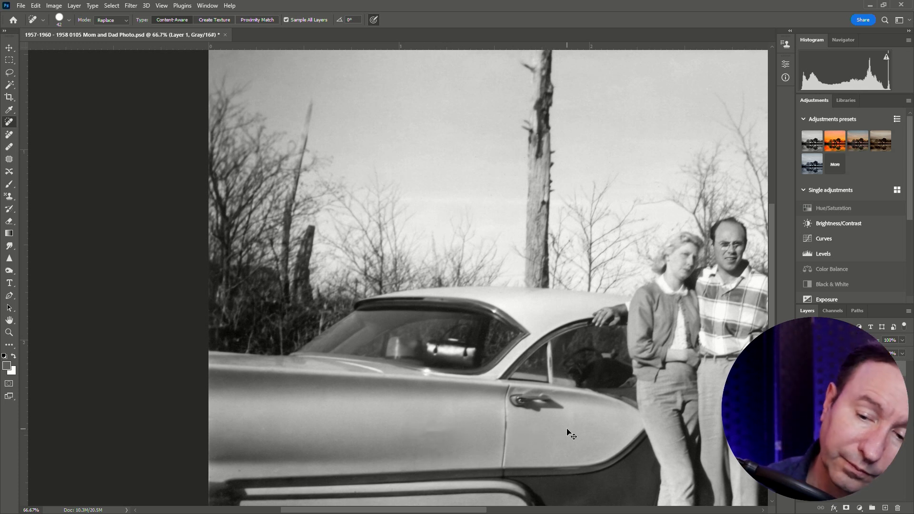
left_click_drag(434, 435, 459, 447)
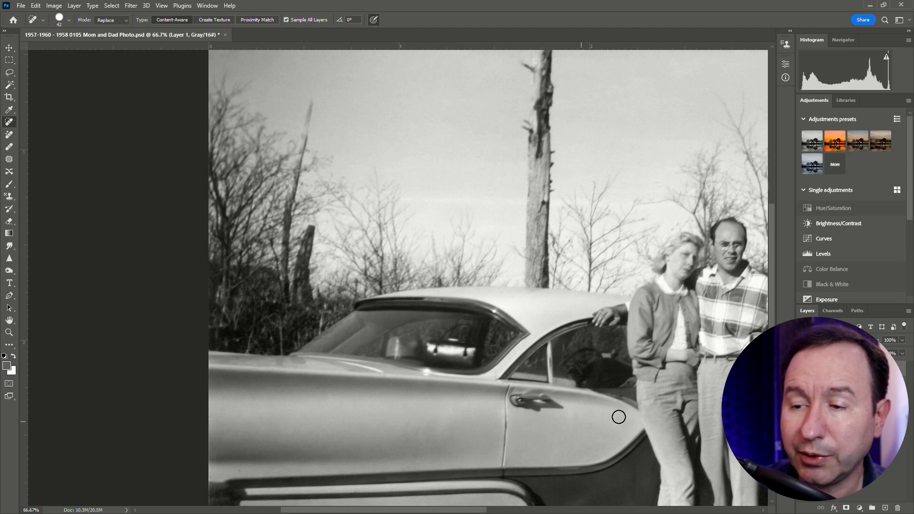
Save the PSD with Maximize Compatibility enabled.
scroll(623, 413, "down", 2)
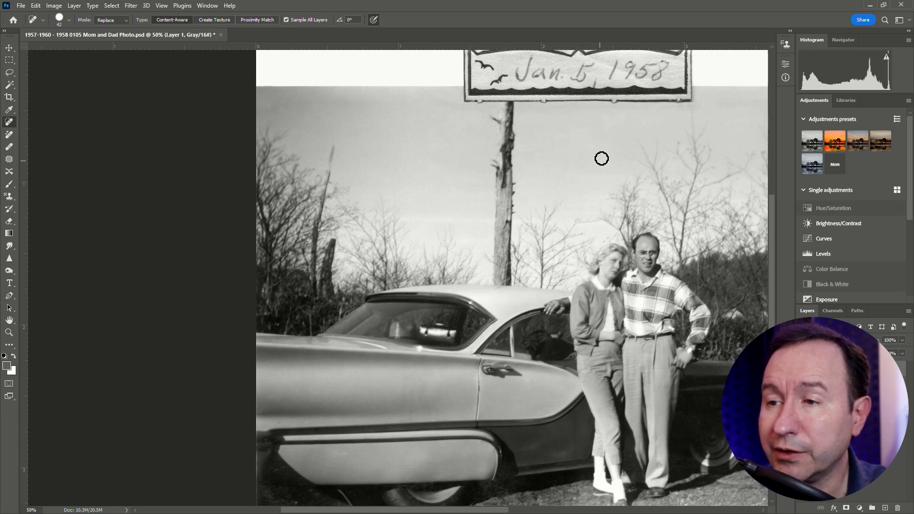
scroll(540, 153, "up", 1)
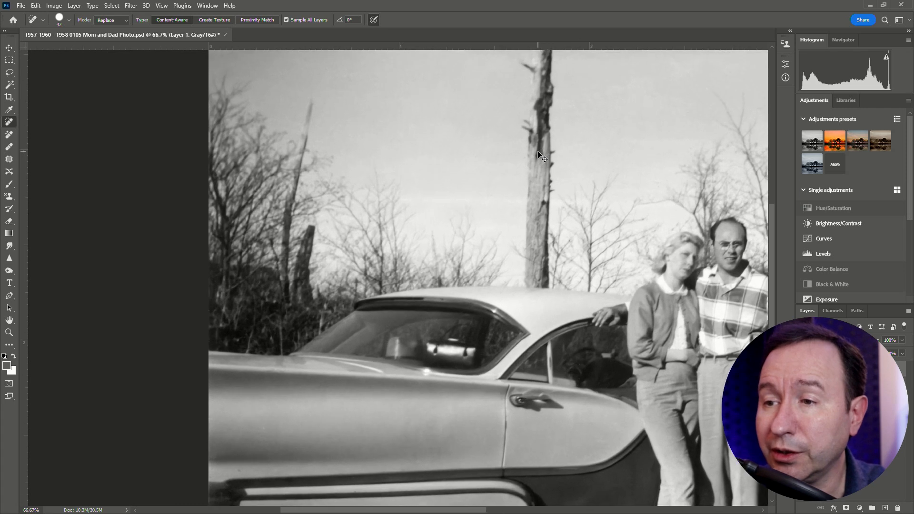
scroll(669, 332, "right", 5)
scroll(669, 333, "down", 2)
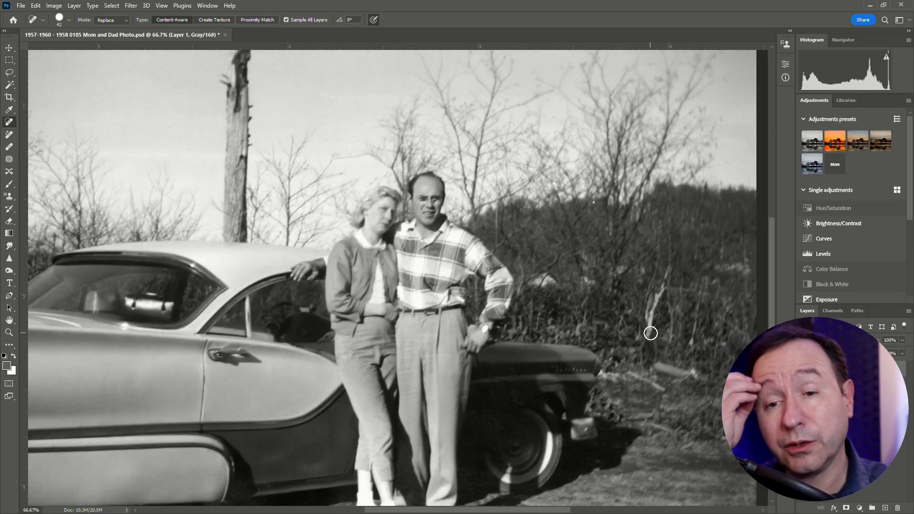
key("ctrl+s")
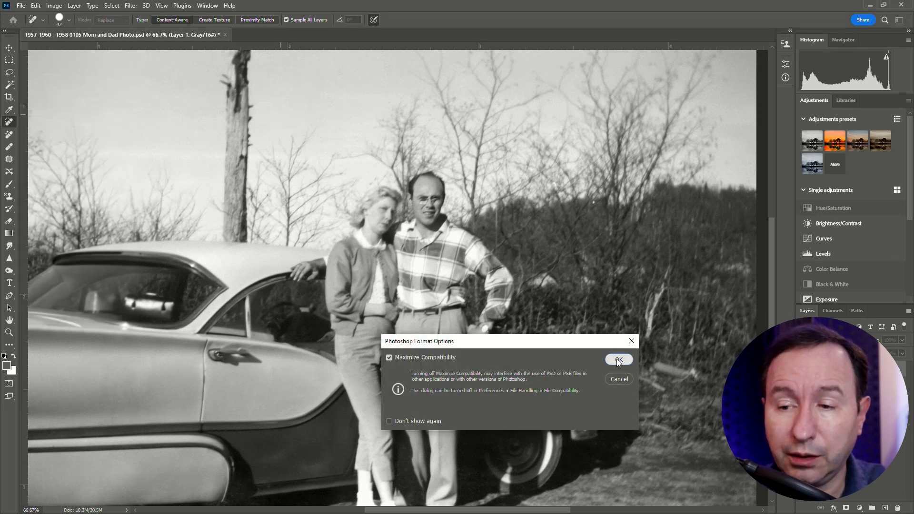
left_click(618, 360)
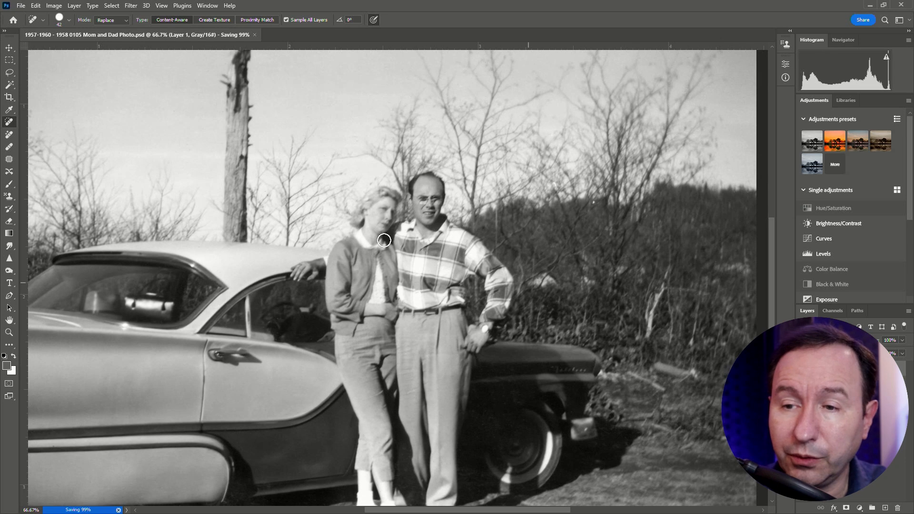
Export the photo as a JPG named 1957-1960 - 1958 0105 Mom and Dad Photo.jpg to the in Progress folder.
left_click(21, 5)
mouse_move(76, 171)
left_click(234, 172)
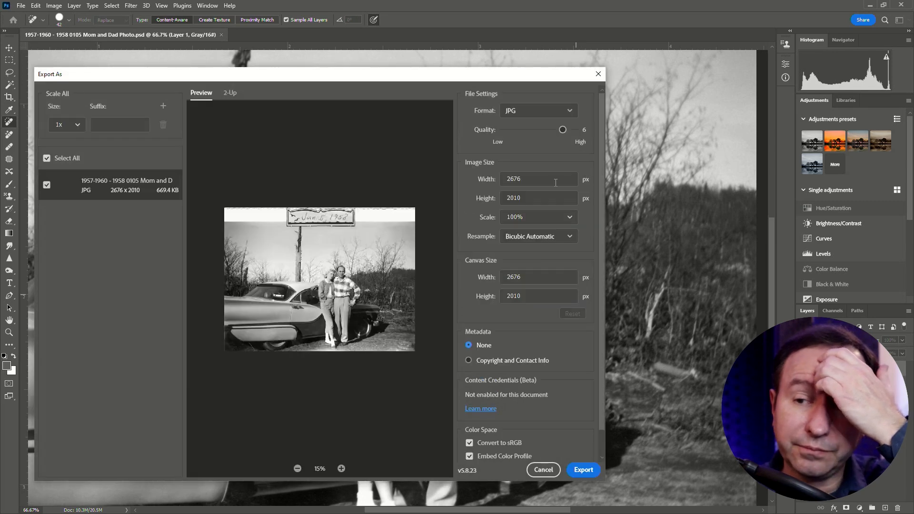
left_click(584, 469)
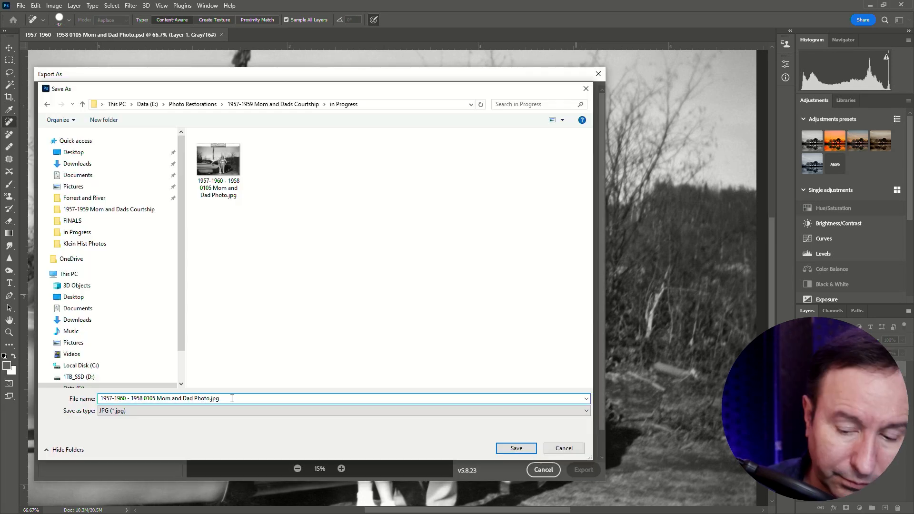
key("Return")
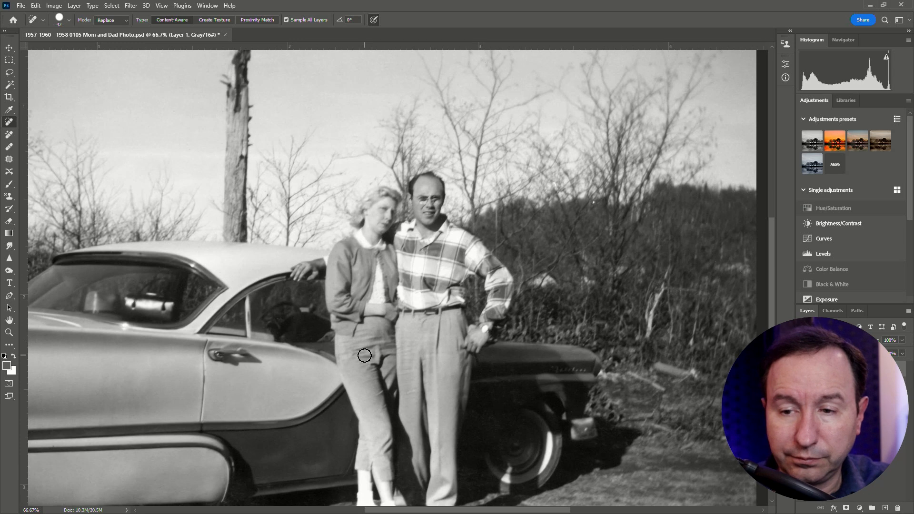
Heal the light line along the photo's left edge beside the car's tail, down to the lower-left corner.
scroll(138, 381, "down", 1)
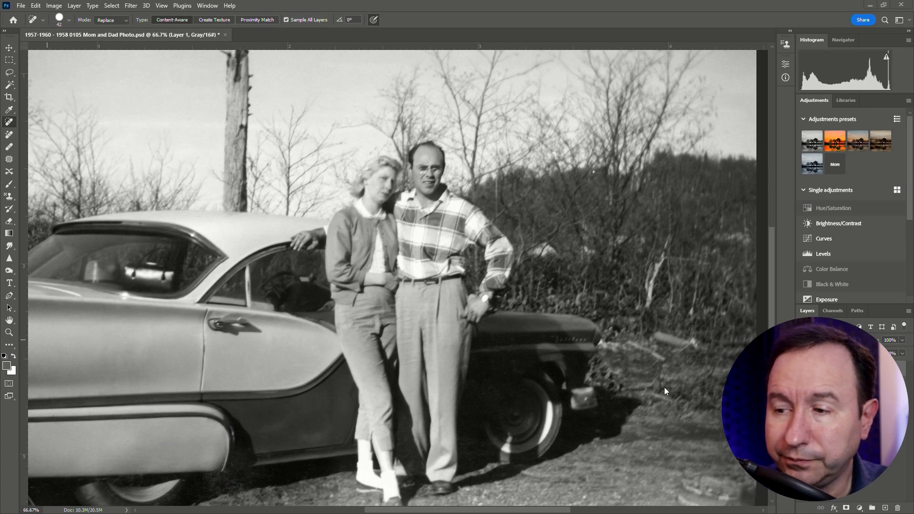
left_click(290, 511)
left_click_drag(342, 511, 436, 510)
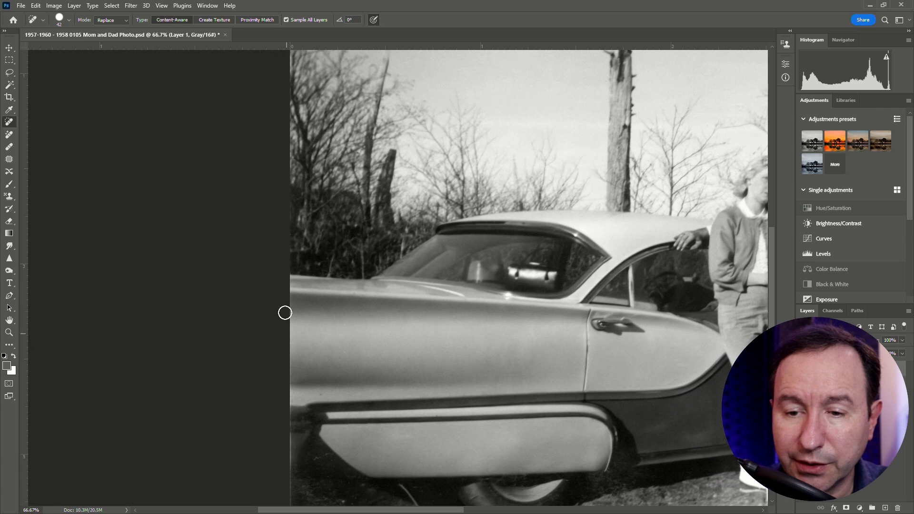
scroll(288, 422, "down", 3)
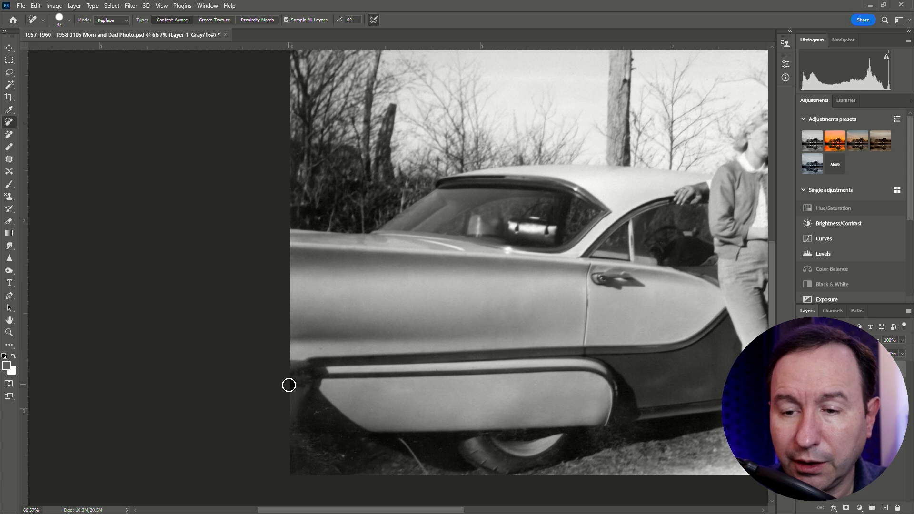
left_click_drag(304, 479, 284, 478)
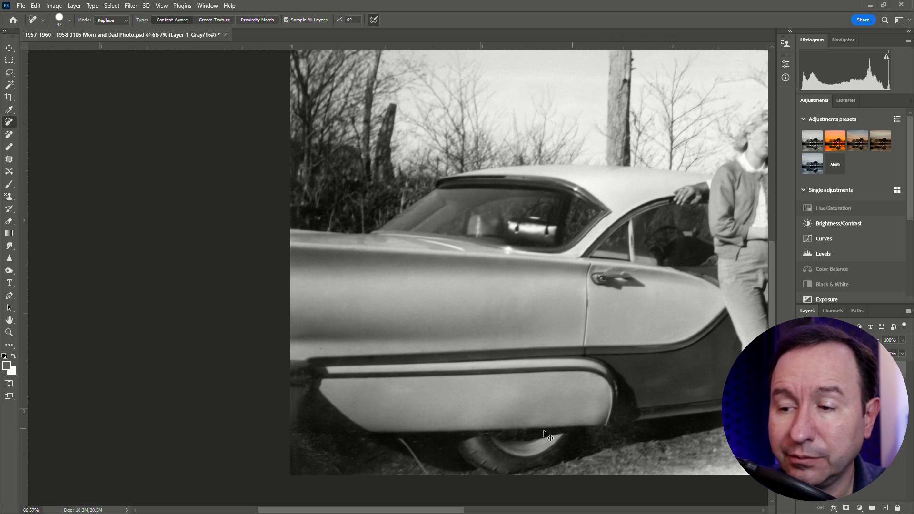
Heal the dark gap between the fender skirt and the rear wheel, and save the document.
left_click_drag(528, 433, 482, 433)
key("alt+f")
key("s")
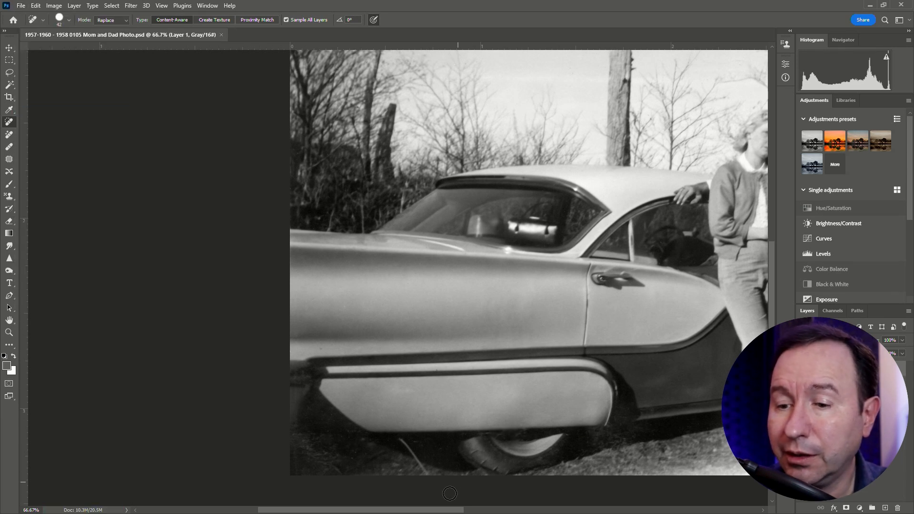
left_click_drag(411, 510, 527, 501)
scroll(610, 406, "up", 2)
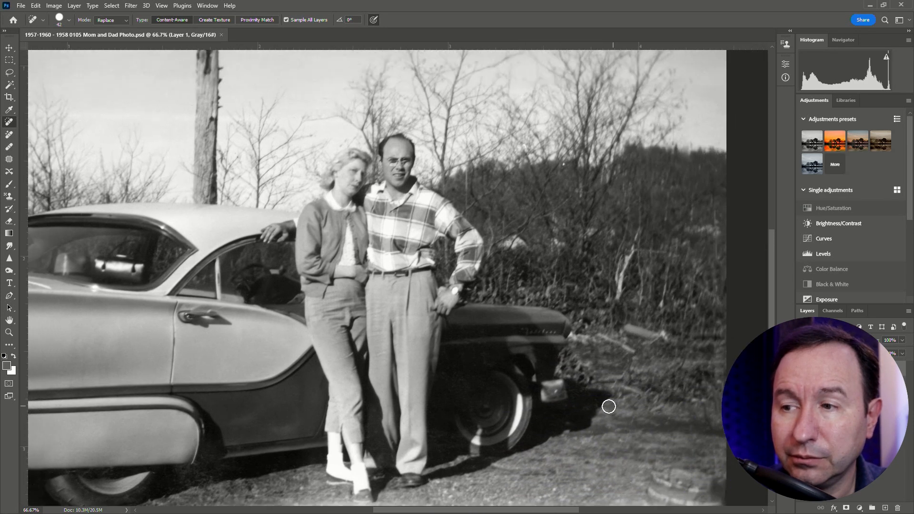
left_click(21, 6)
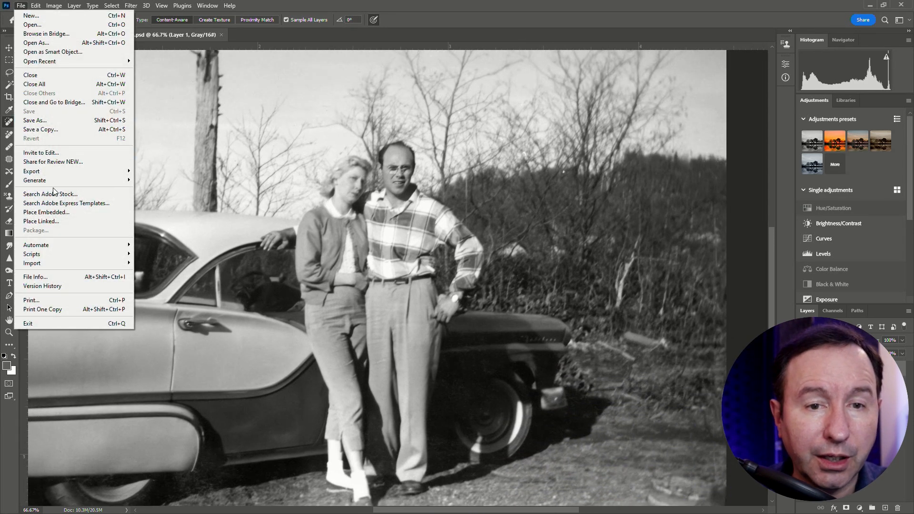
mouse_move(57, 177)
left_click(207, 179)
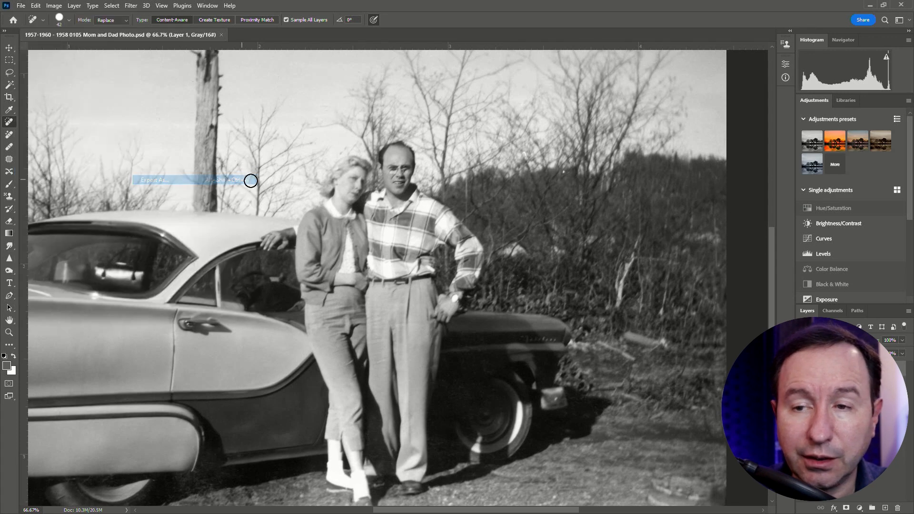
left_click(577, 469)
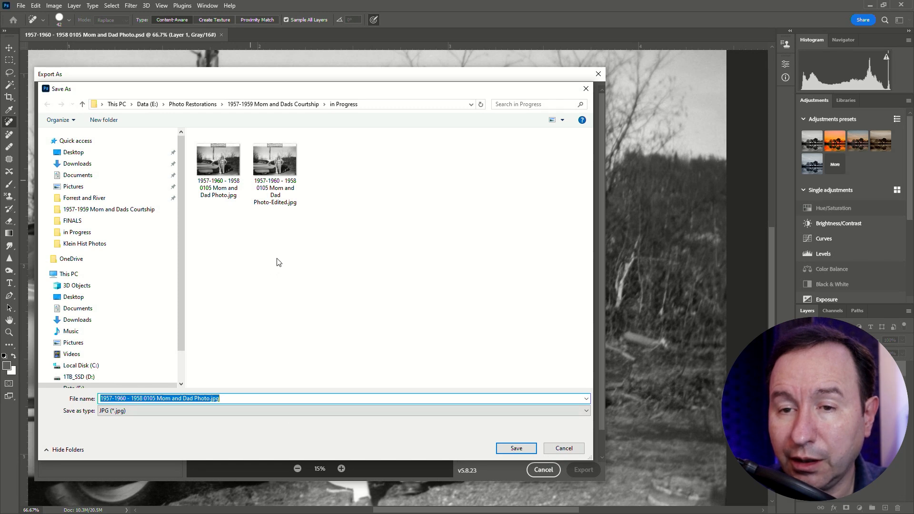
left_click(574, 451)
left_click(543, 469)
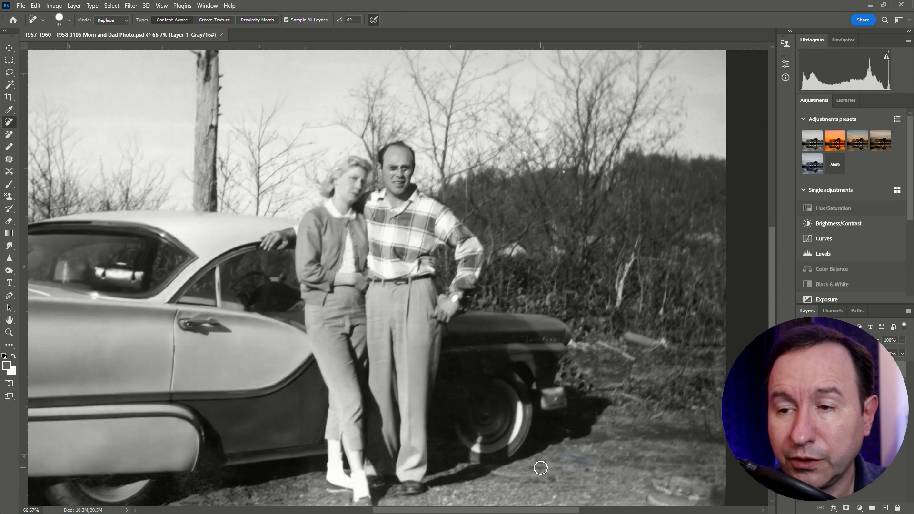
Save the document as 1957-1960 - 1958 0105 Mom and Dad Photo-Edited.psd in the in Progress folder with Maximize Compatibility enabled.
key("ctrl+shift+s")
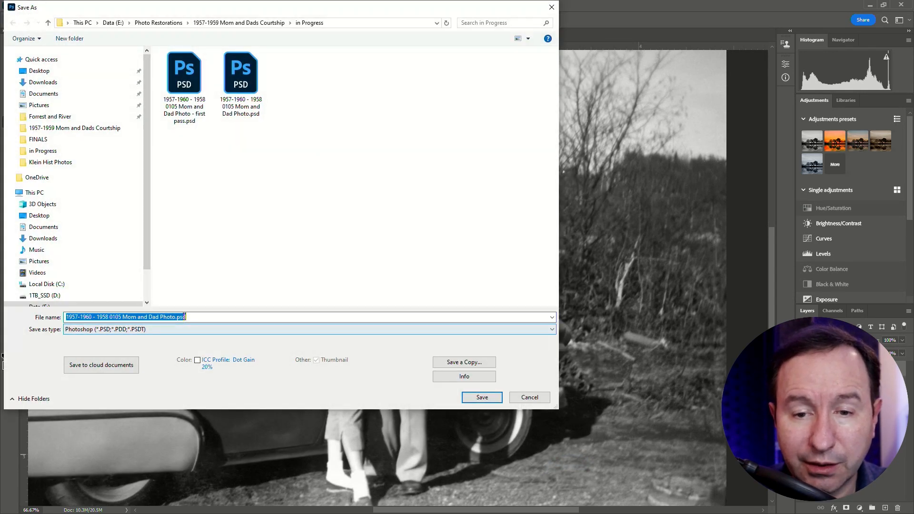
left_click(175, 317)
type("-Edited")
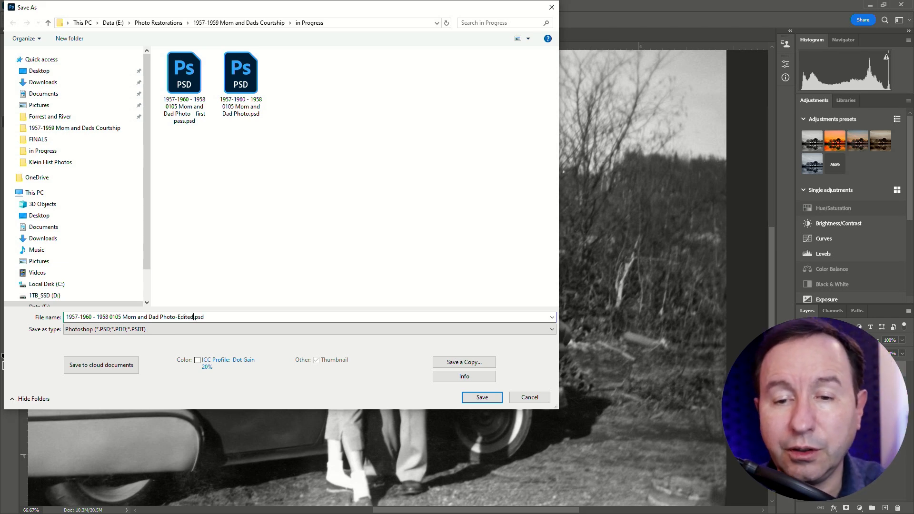
key("Return")
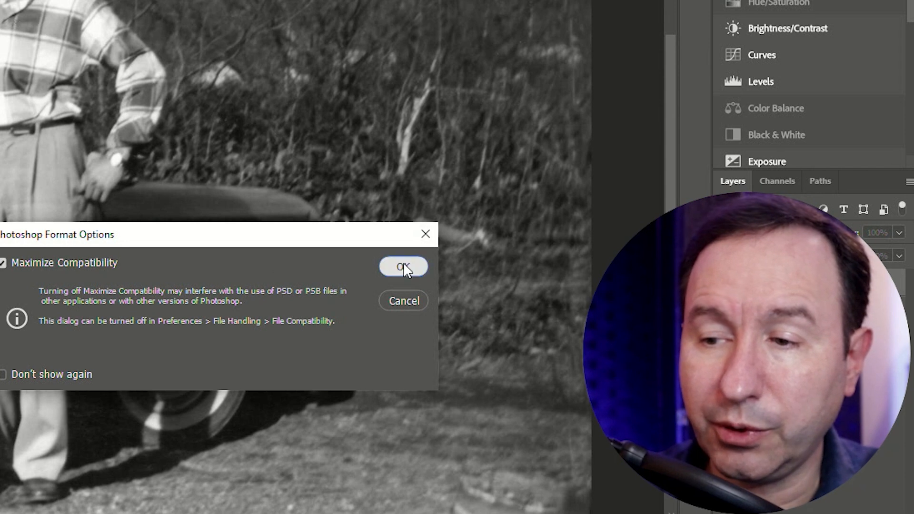
left_click(403, 266)
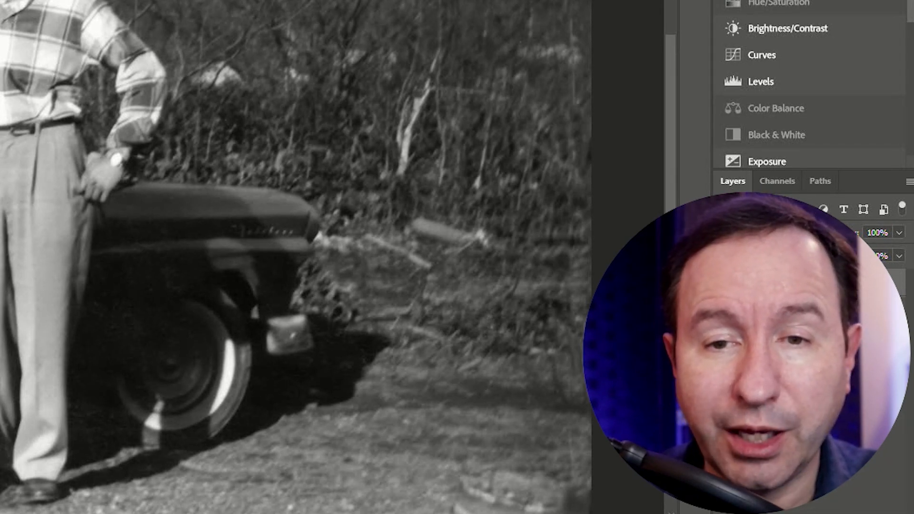
Export the edited photo as 1957-1960 - 1958 0105 Mom and Dad Photo-Edited.jpg, replacing the existing file.
key("ctrl+alt+shift+w")
left_click(342, 458)
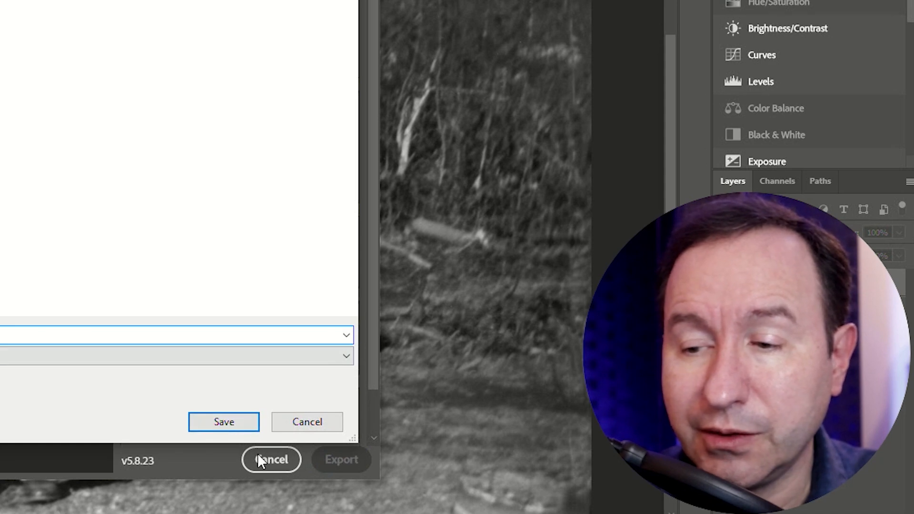
left_click(224, 428)
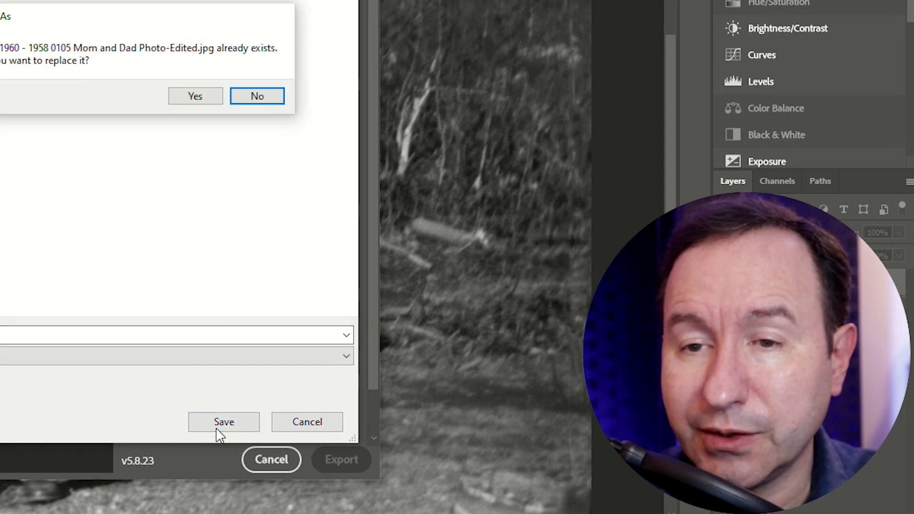
left_click(193, 97)
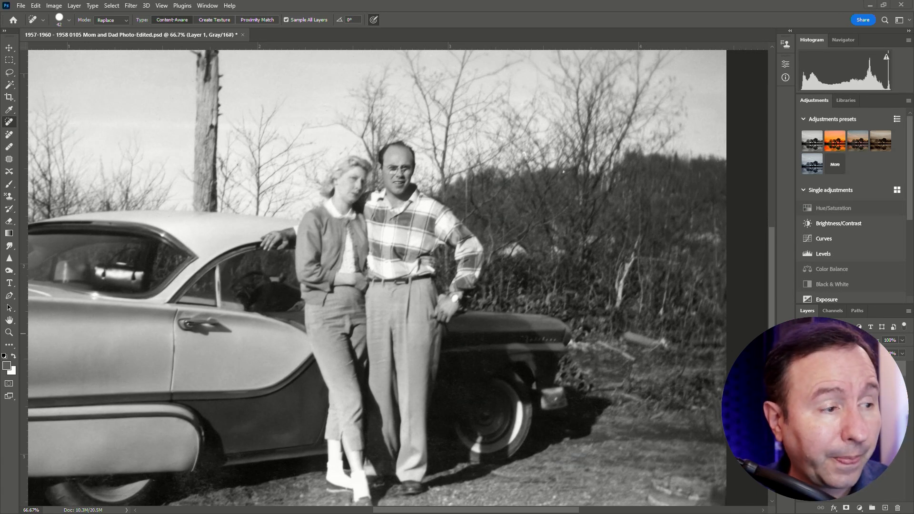
left_click(131, 6)
left_click(144, 44)
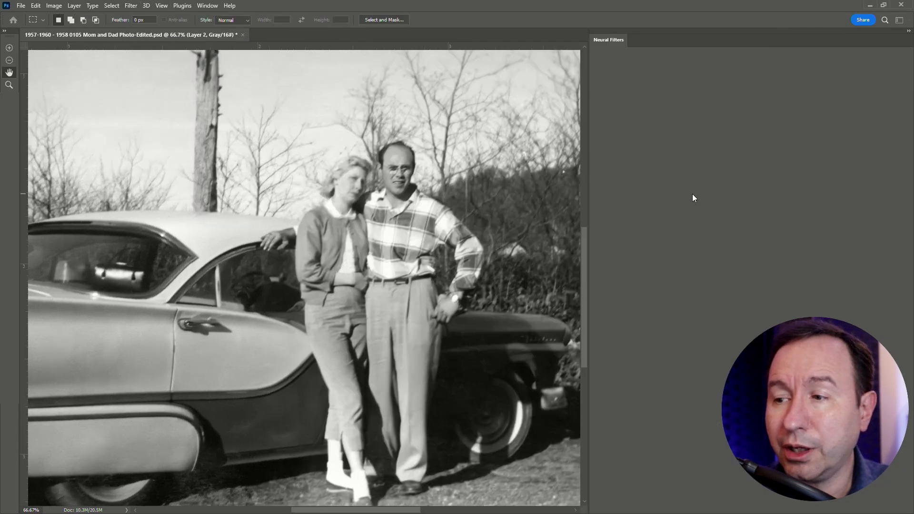
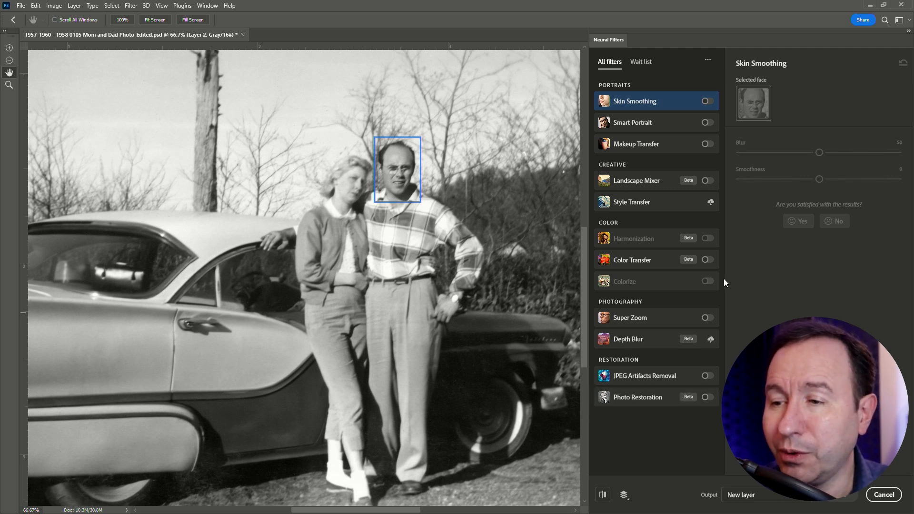
left_click(42, 7)
mouse_move(73, 6)
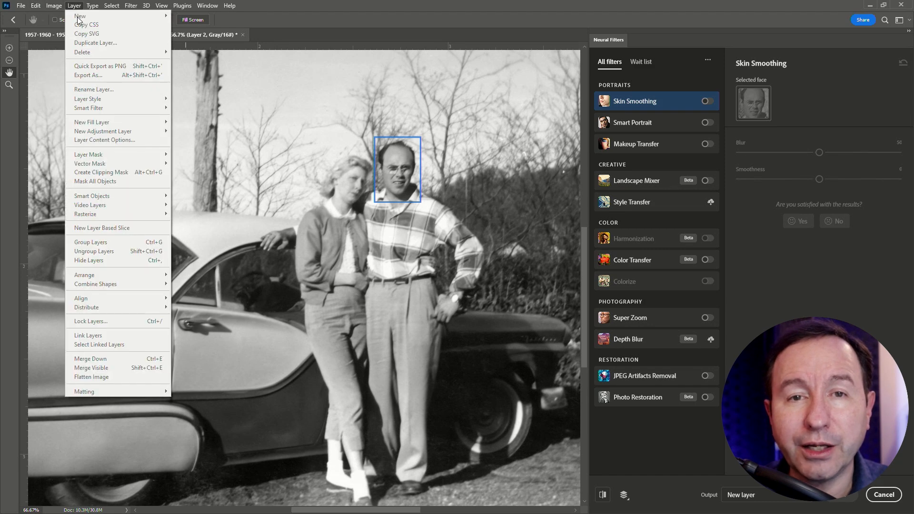
left_click(883, 495)
left_click(52, 5)
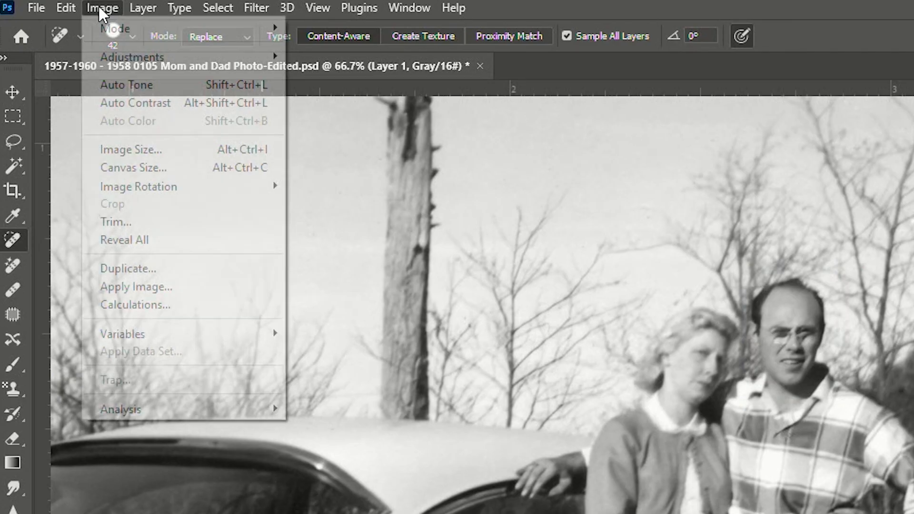
mouse_move(98, 29)
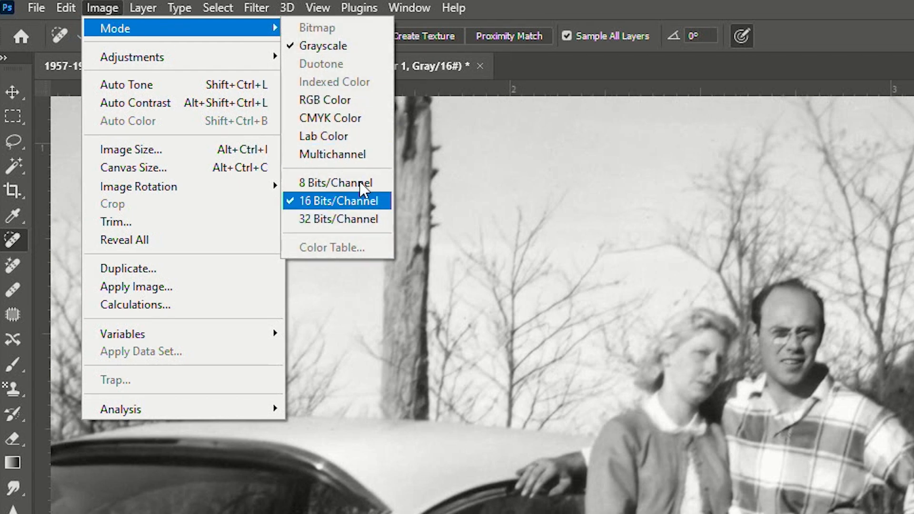
left_click(342, 117)
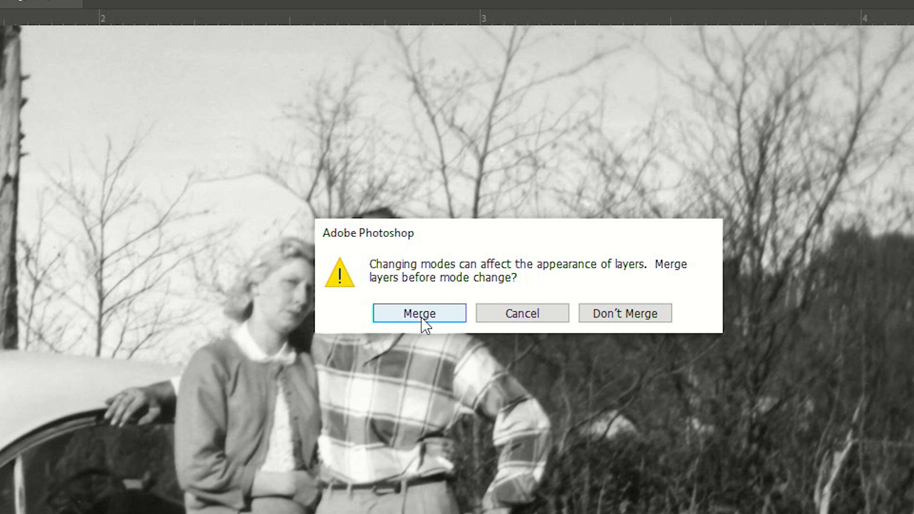
left_click(547, 319)
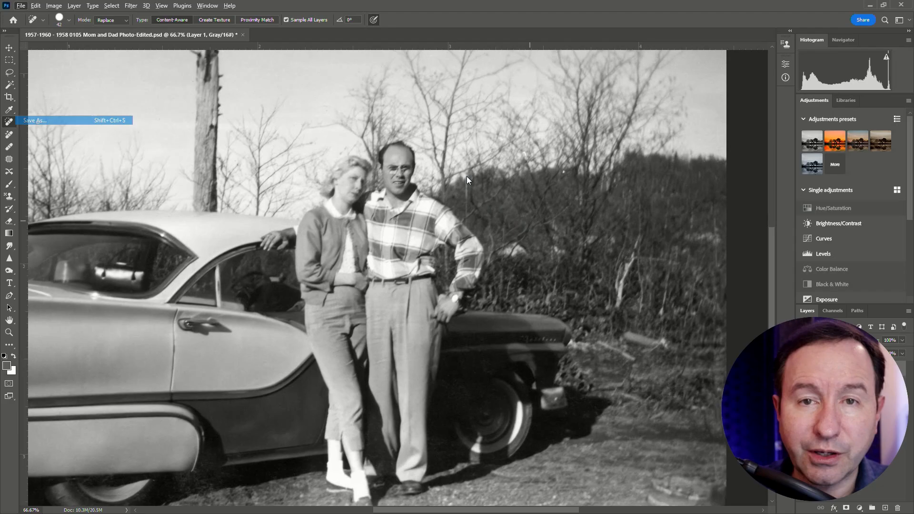
Save a new version as 1957-1960 - 1958 0105 Mom and Dad Photo-Edited-Colorized.psd in the in Progress folder.
key("ctrl+shift+s")
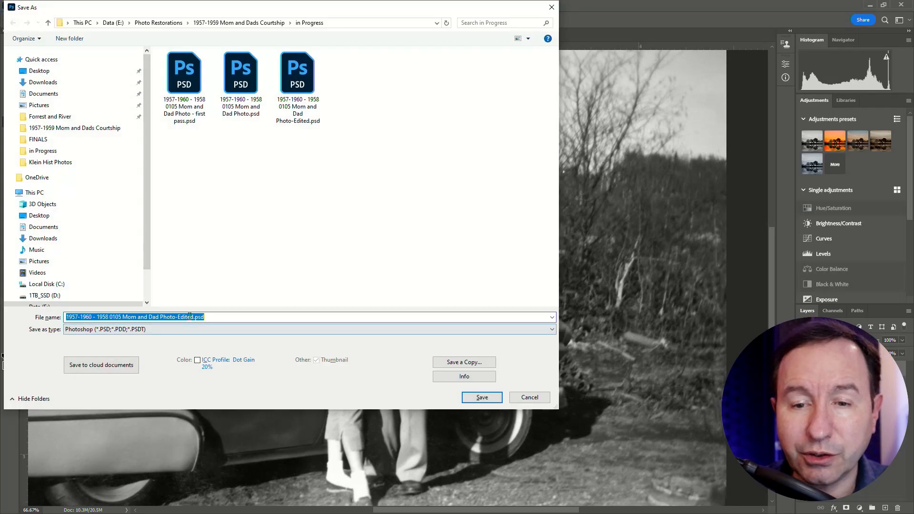
left_click(192, 317)
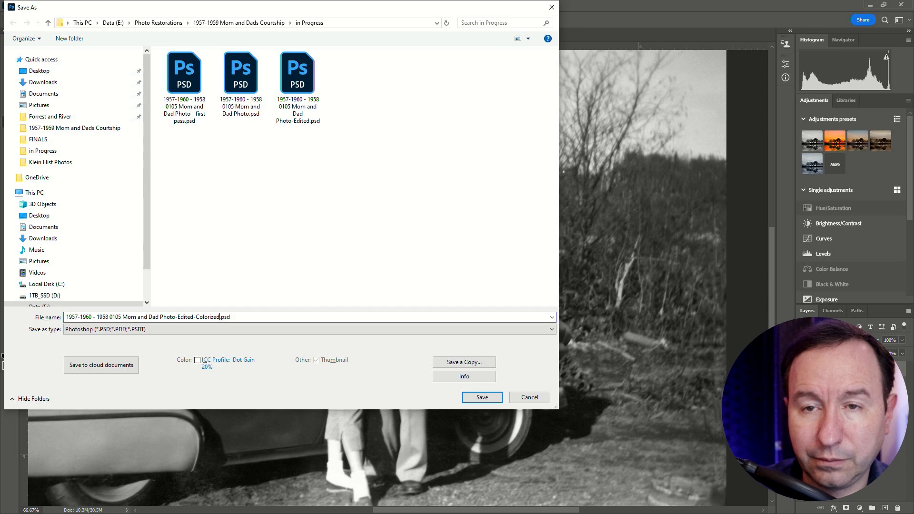
key("Return")
left_click(618, 359)
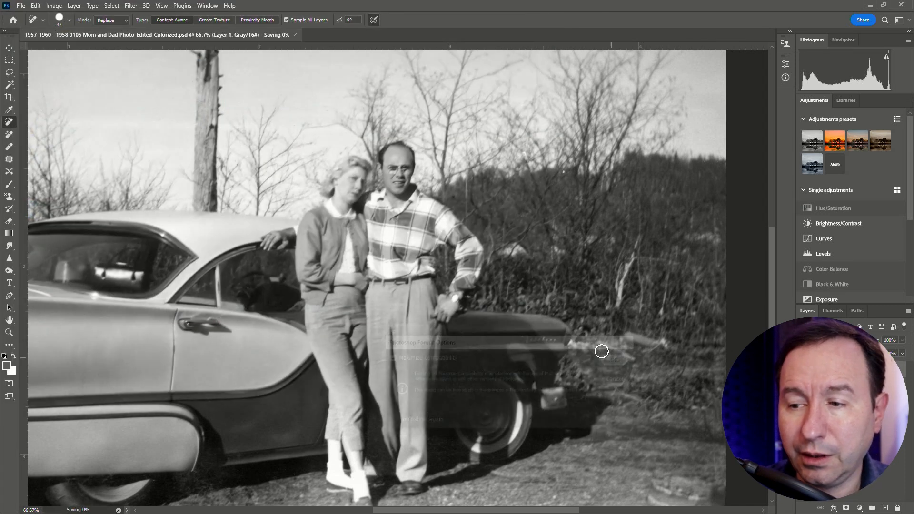
Convert the grayscale image to RGB Color mode, merging the layers, and save the document.
left_click(21, 5)
mouse_move(53, 5)
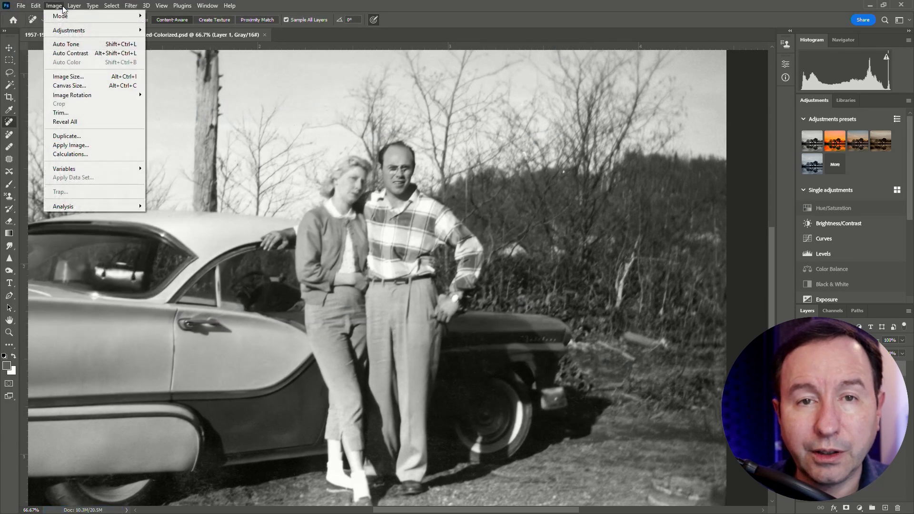
mouse_move(119, 15)
left_click(166, 52)
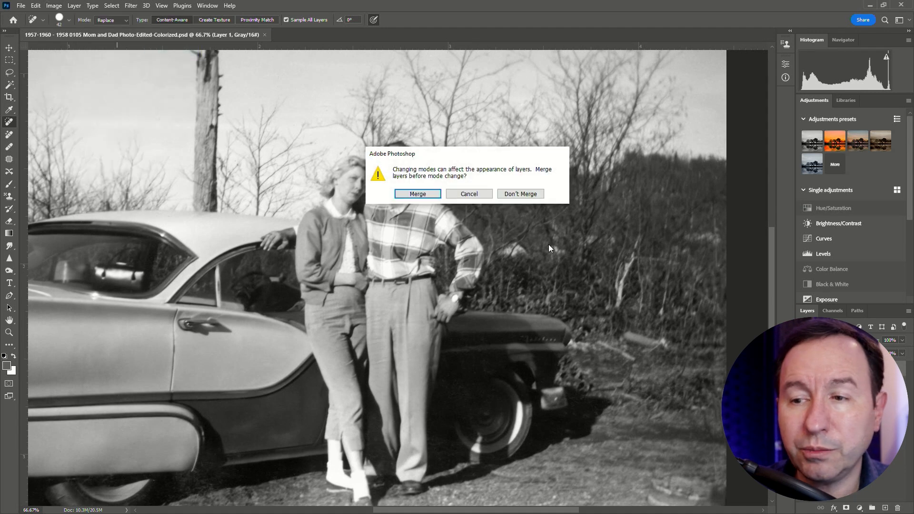
left_click(417, 194)
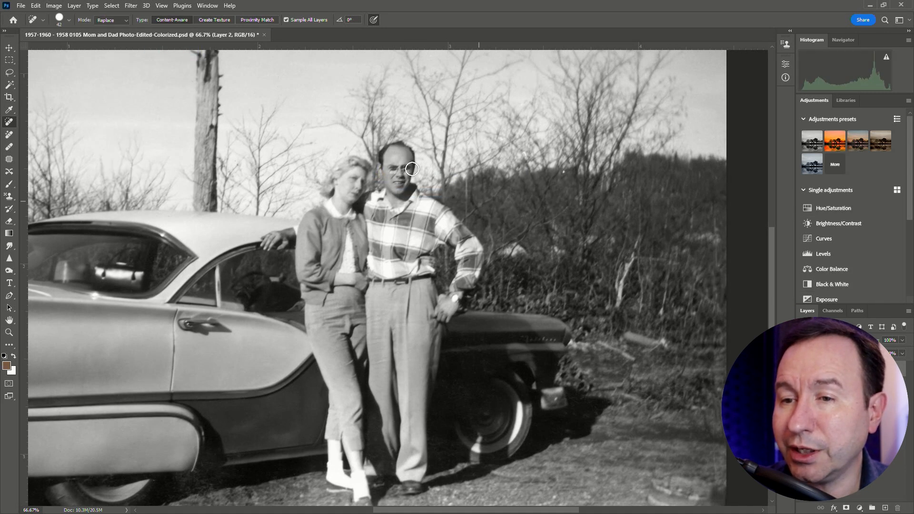
left_click(21, 6)
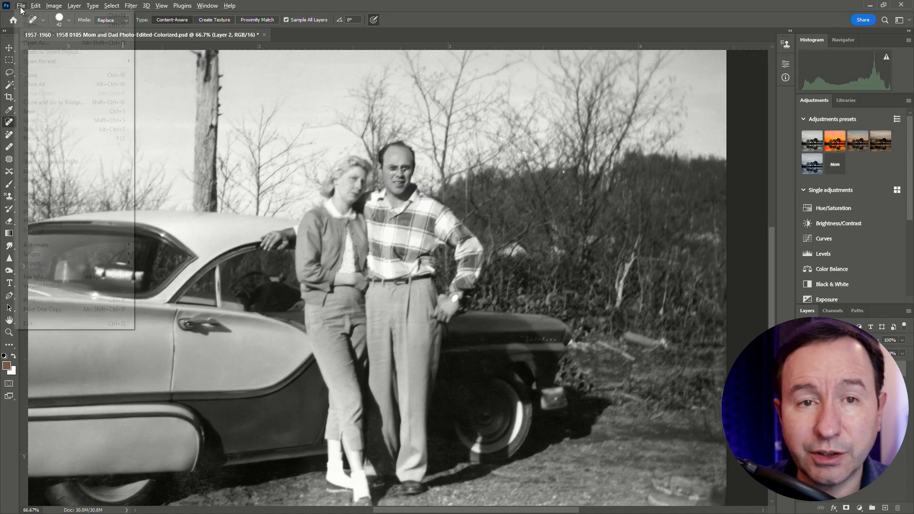
left_click(29, 111)
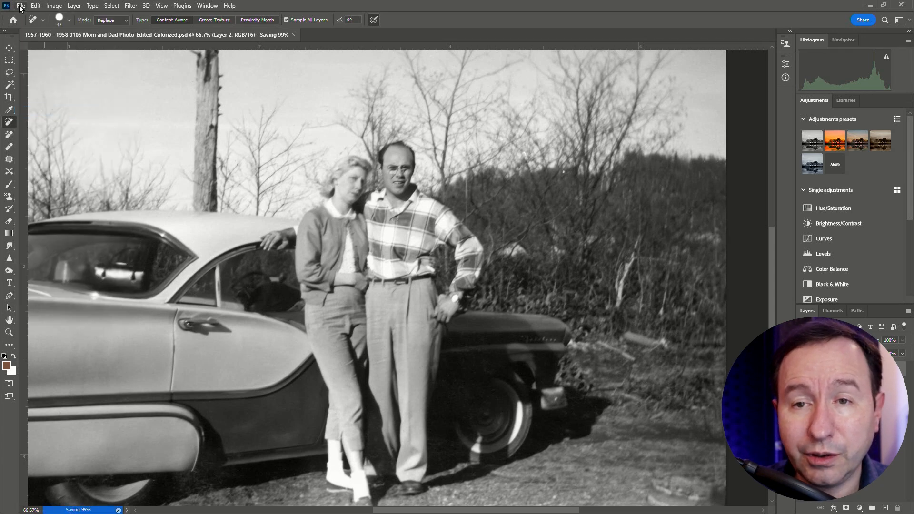
Enable the Colorize neural filter on the photo with automatic coloring.
left_click(131, 6)
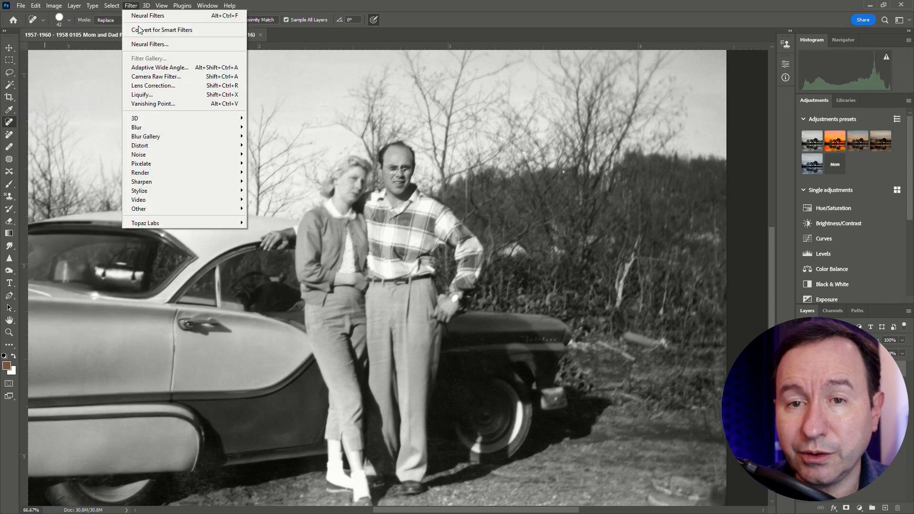
left_click(156, 44)
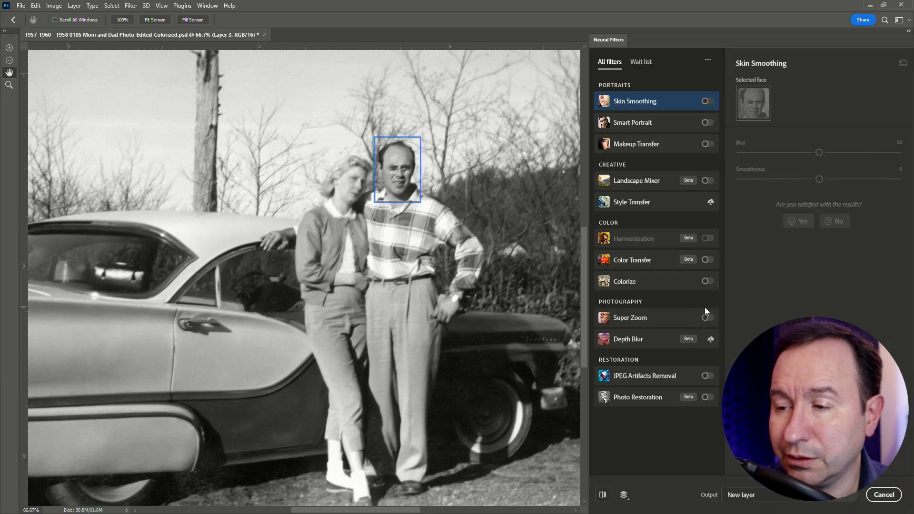
left_click(706, 281)
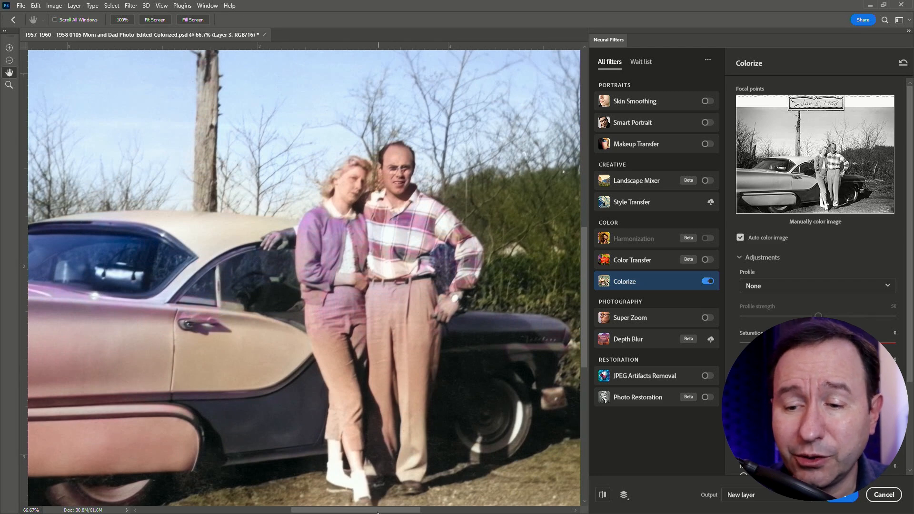
Examine the colorized preview across the couple, the car, the hillside and the ground.
left_click_drag(377, 510, 375, 510)
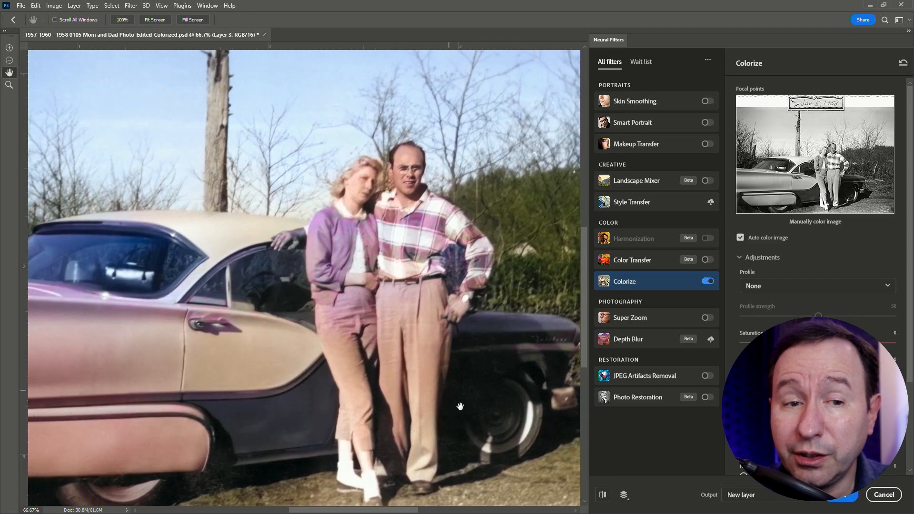
left_click_drag(397, 511, 463, 502)
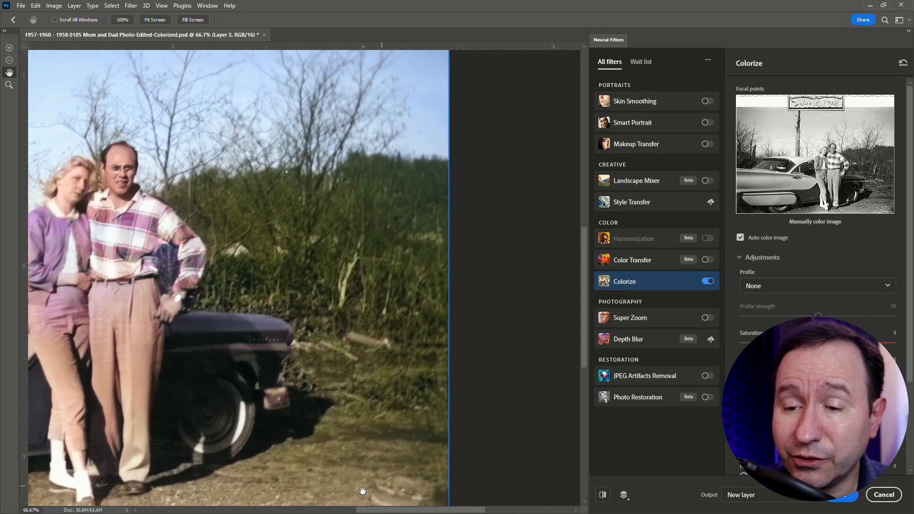
scroll(309, 488, "down", 3)
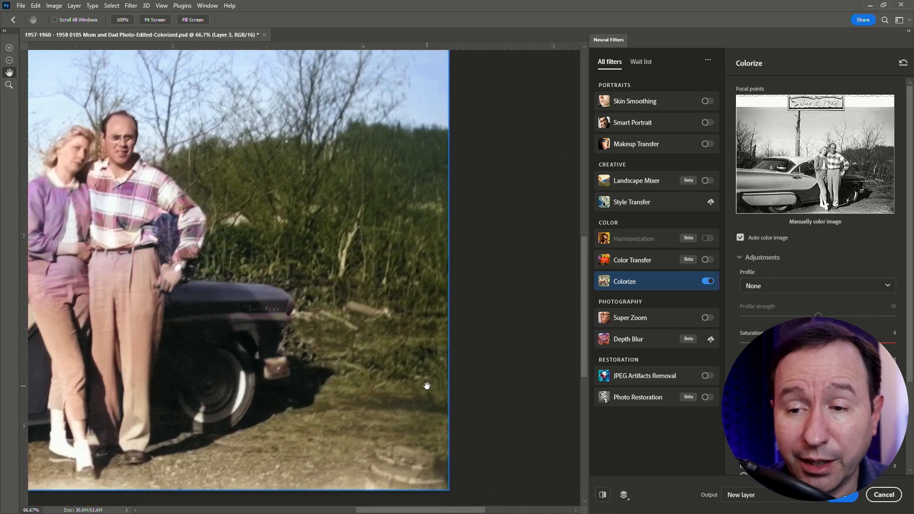
left_click_drag(192, 372, 375, 350)
left_click_drag(203, 360, 277, 354)
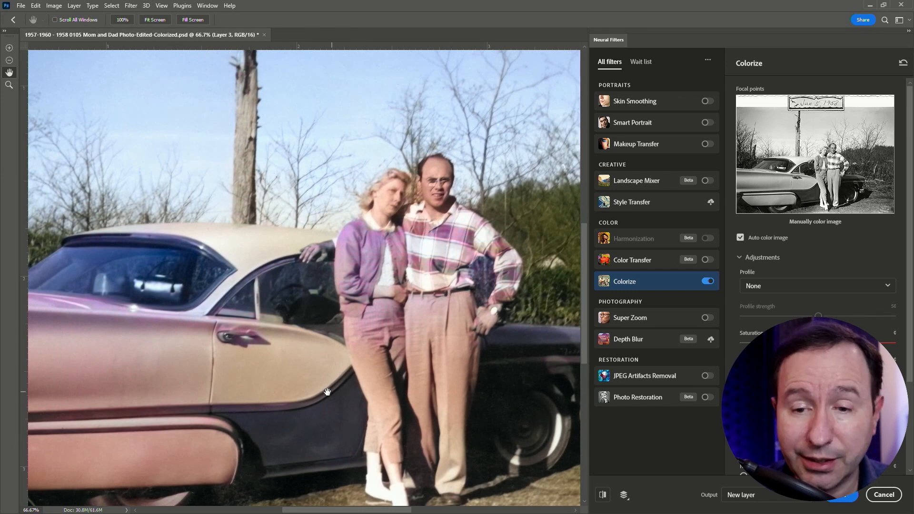
scroll(327, 392, "down", 1)
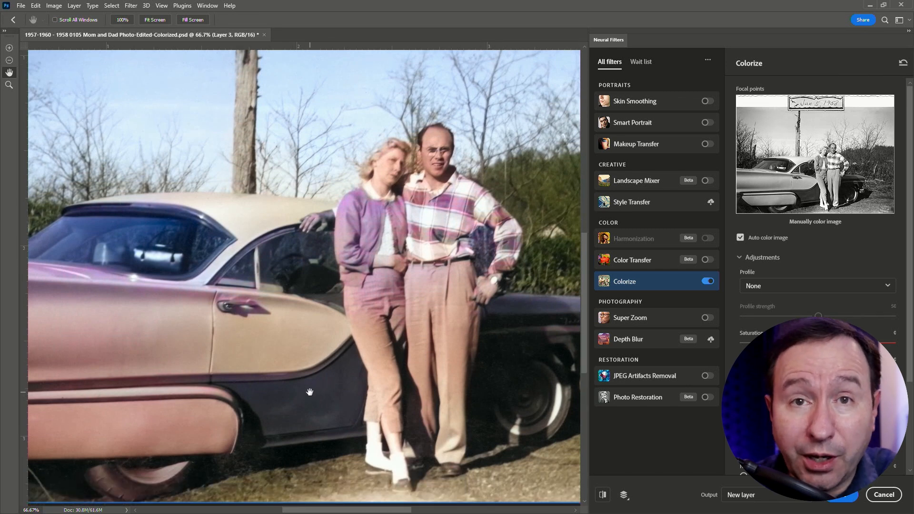
Examine the colorized preview of the car, the hillside and the couple's jacket, trousers and plaid shirt up close.
scroll(310, 392, "down", 2)
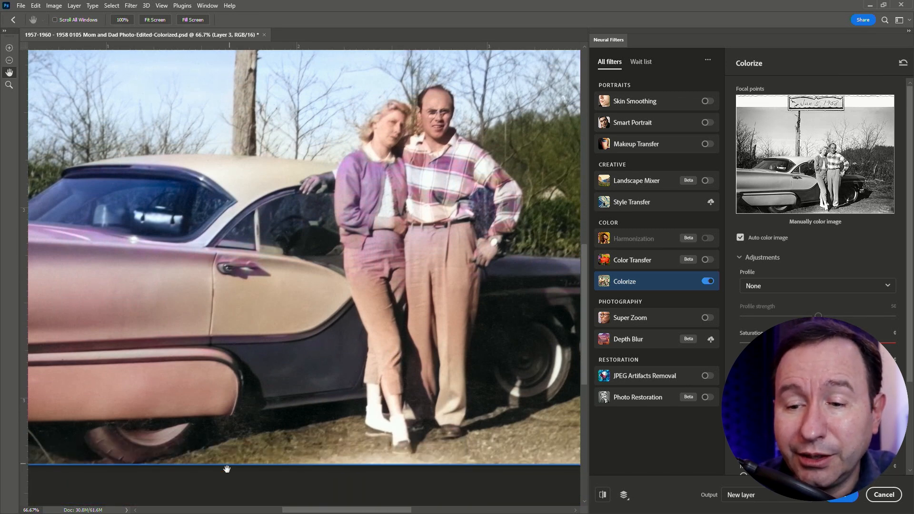
scroll(285, 511, "right", 5)
scroll(285, 511, "left", 6)
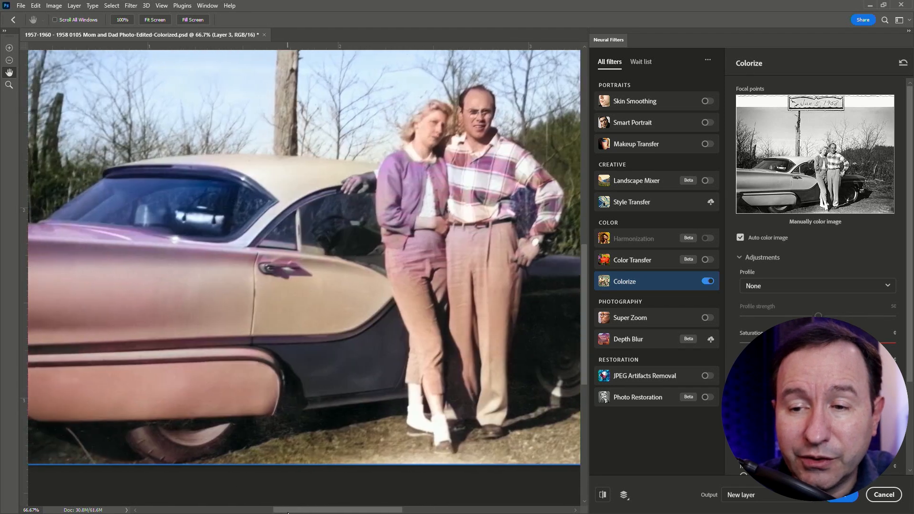
left_click_drag(286, 511, 338, 496)
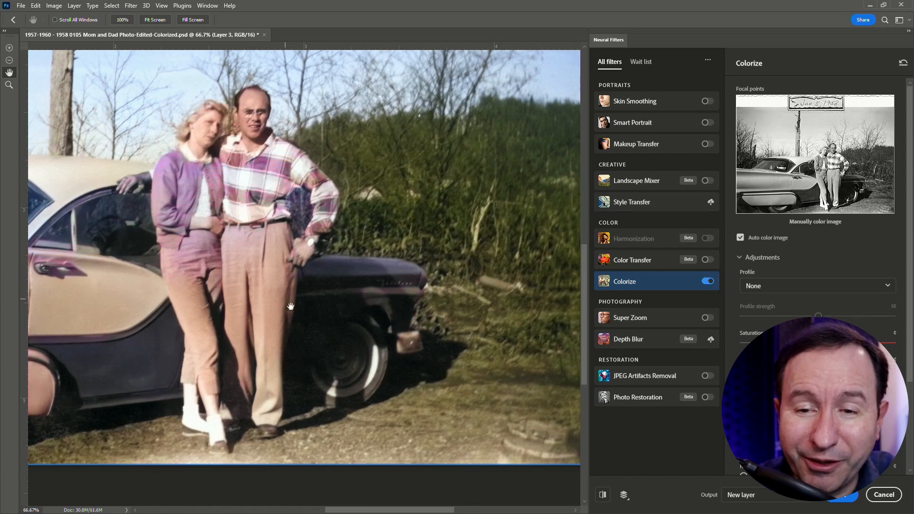
scroll(287, 314, "up", 2)
scroll(378, 371, "up", 2)
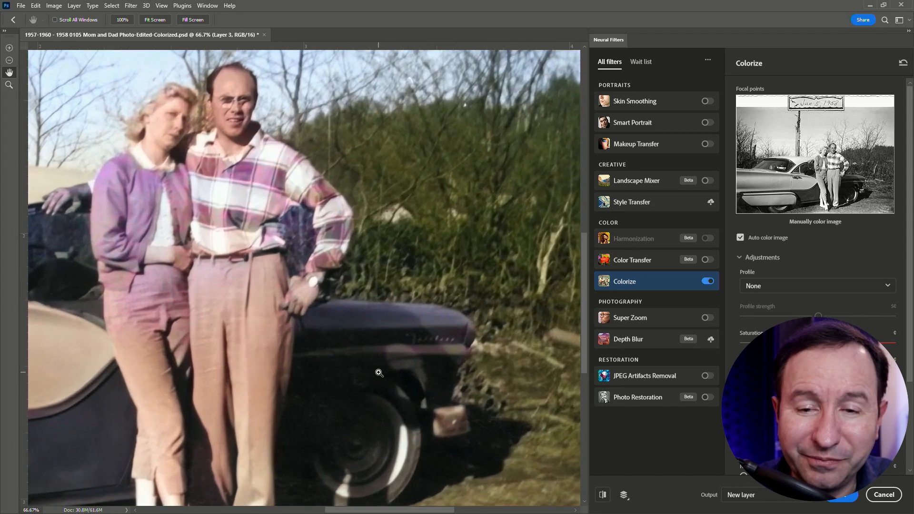
scroll(379, 284, "left", 5)
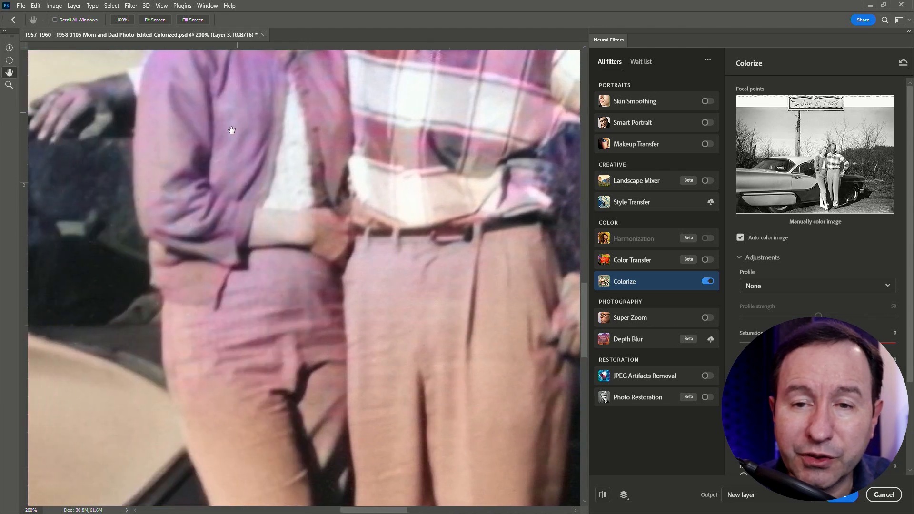
scroll(412, 372, "down", 1)
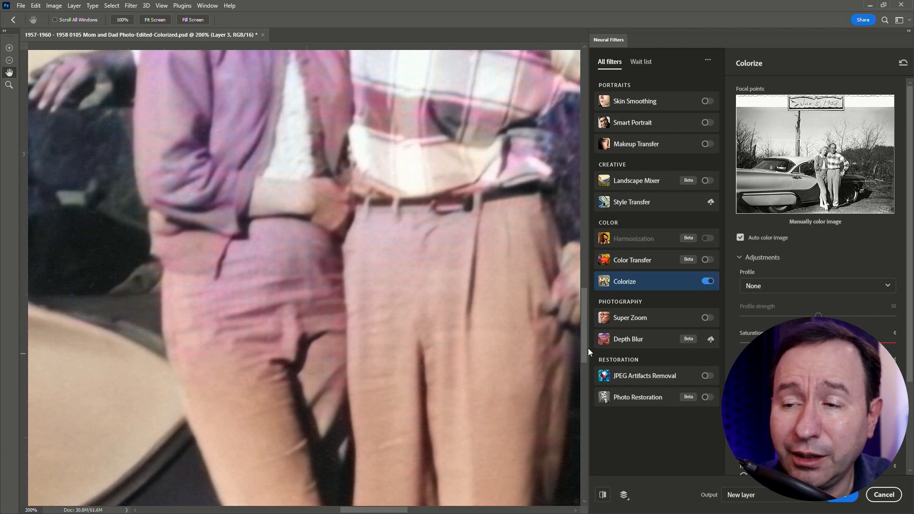
Apply the Colorize neural filter with its result output to a new layer.
key("ctrl+minus")
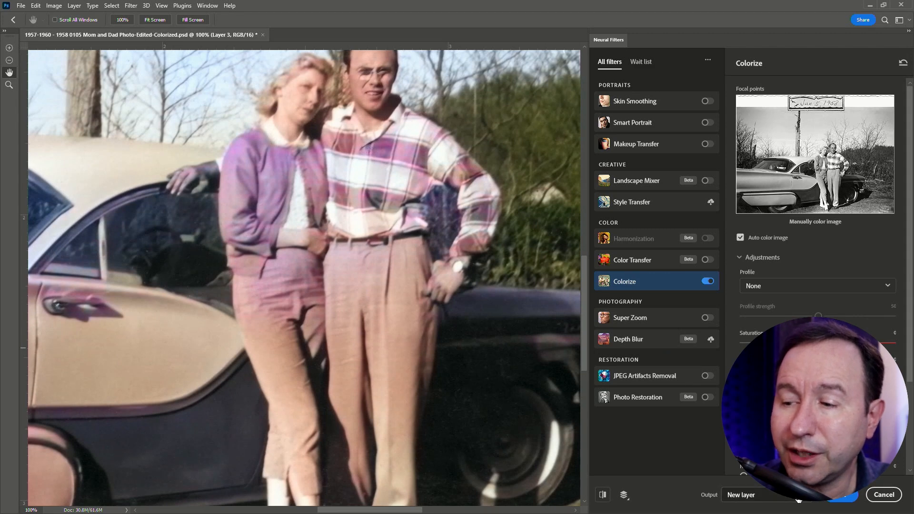
left_click(843, 495)
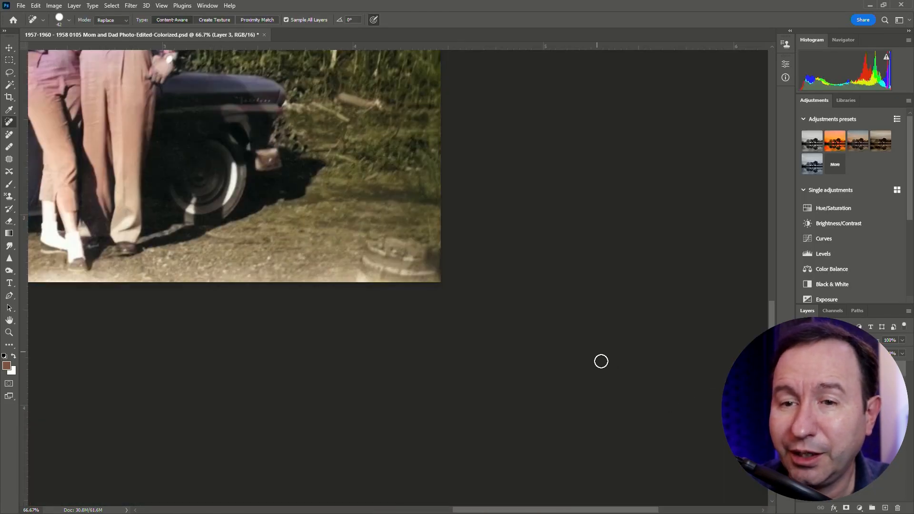
scroll(576, 337, "up", 5)
scroll(578, 378, "up", 2)
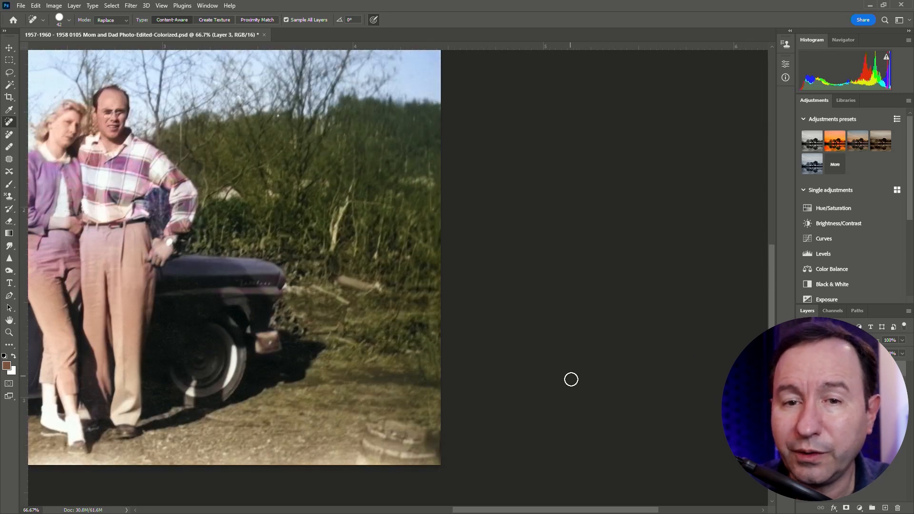
left_click_drag(633, 510, 542, 511)
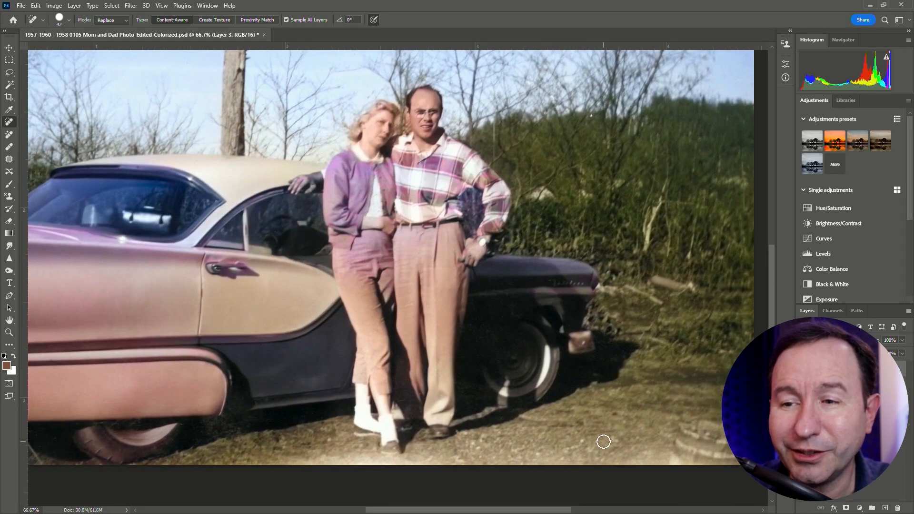
scroll(592, 435, "up", 2)
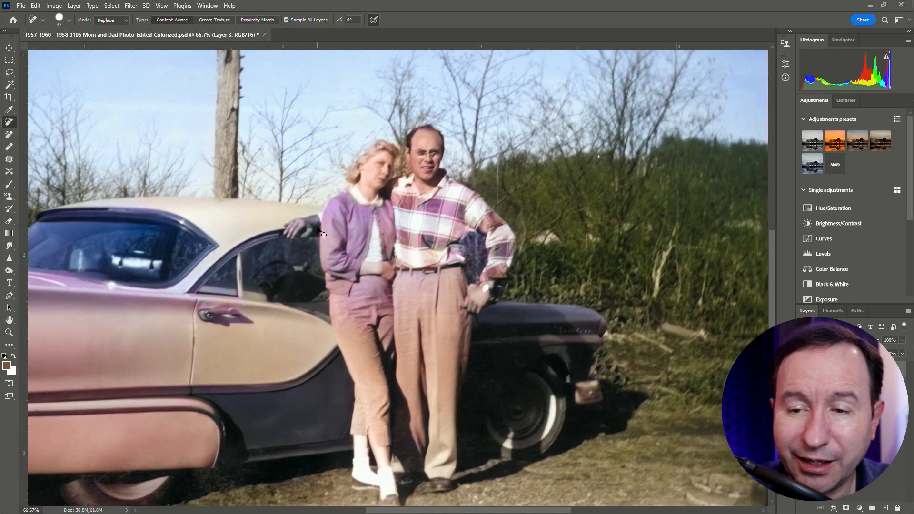
Reduce the Spot Healing Brush size to 14 px.
key("ctrl+plus")
key("ctrl+plus")
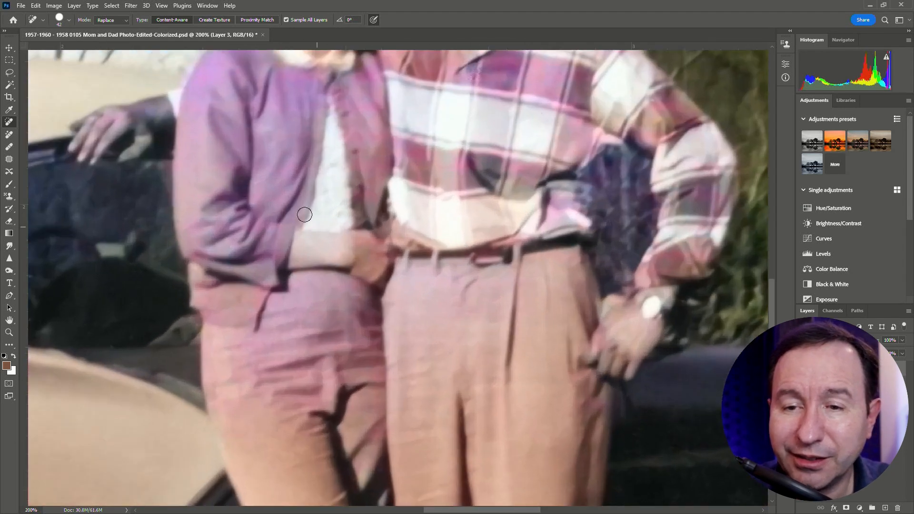
left_click_drag(132, 121, 137, 109)
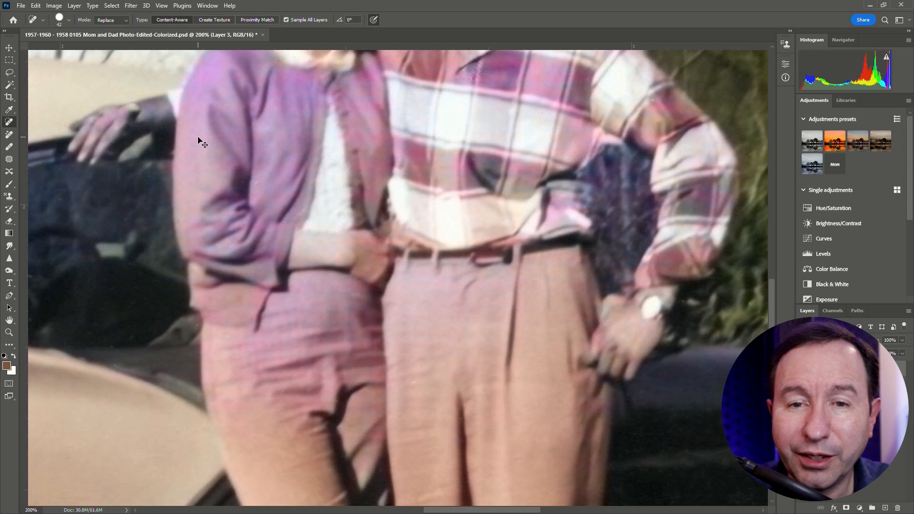
left_click(69, 20)
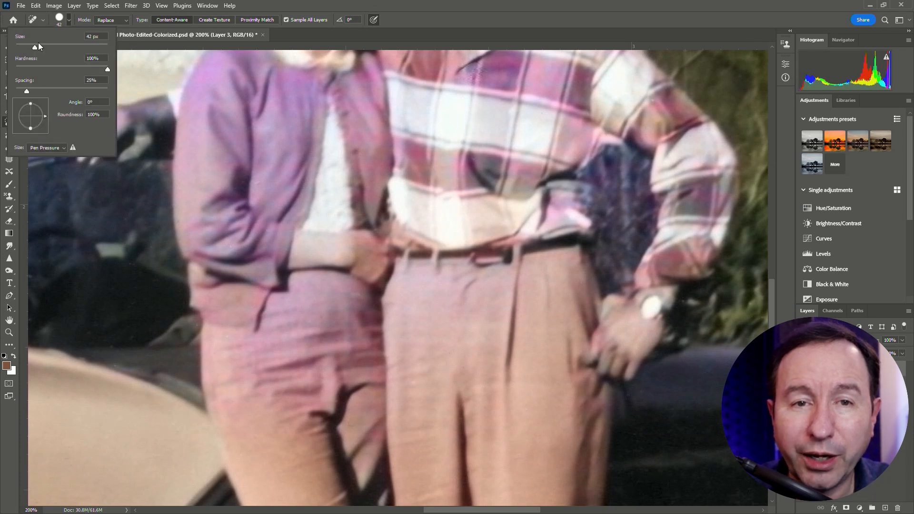
left_click_drag(28, 48, 22, 47)
key("Return")
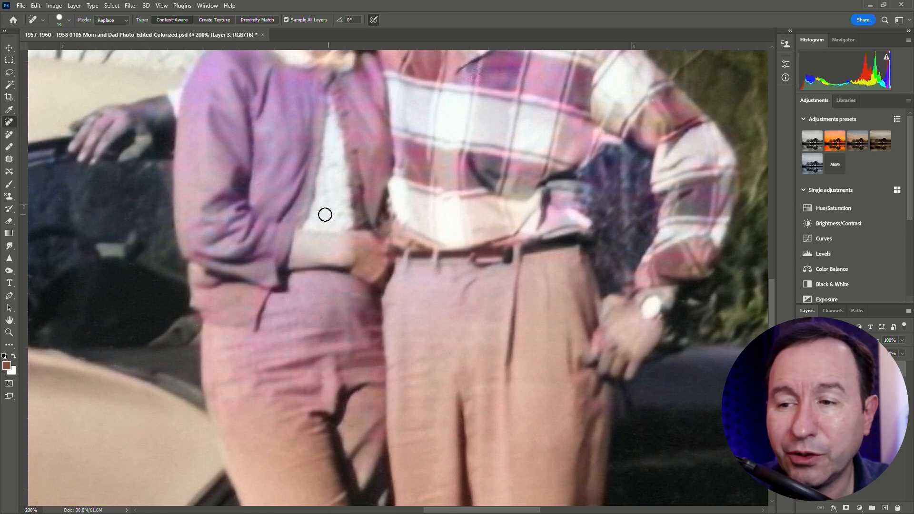
Examine the coloring of the couple's hands and clothing, the gap beside the man's arm and the hillside behind.
scroll(594, 257, "down", 2)
scroll(577, 269, "up", 2)
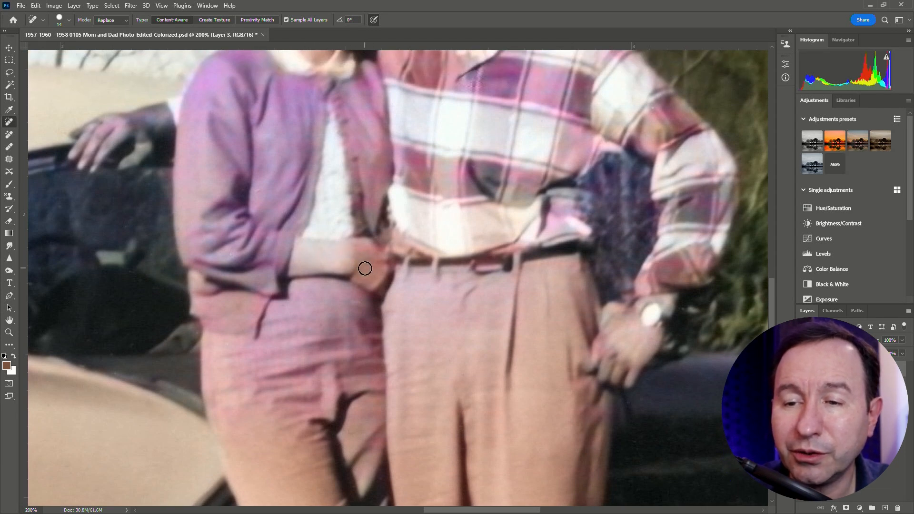
mouse_move(363, 267)
left_mouse_down()
mouse_move(312, 270)
mouse_move(333, 262)
mouse_move(322, 252)
left_mouse_up()
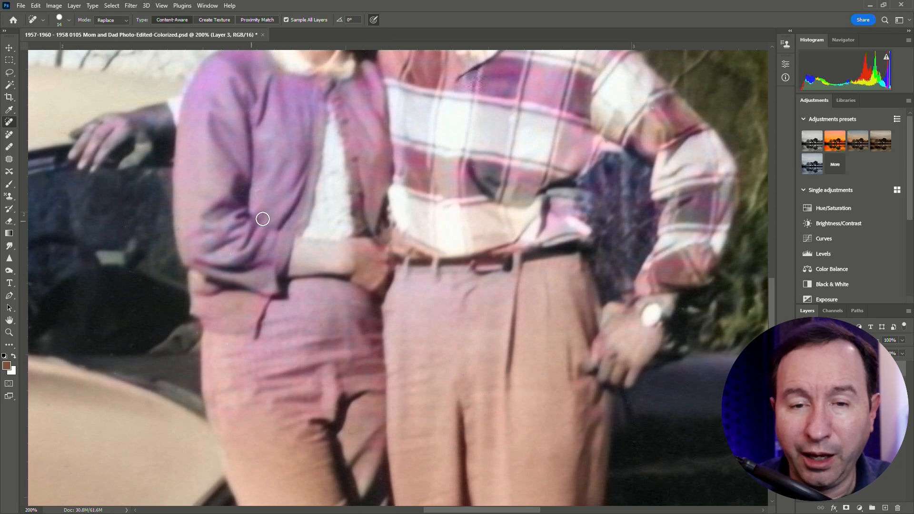
mouse_move(773, 328)
left_mouse_down()
mouse_move(782, 267)
mouse_move(787, 321)
left_mouse_up()
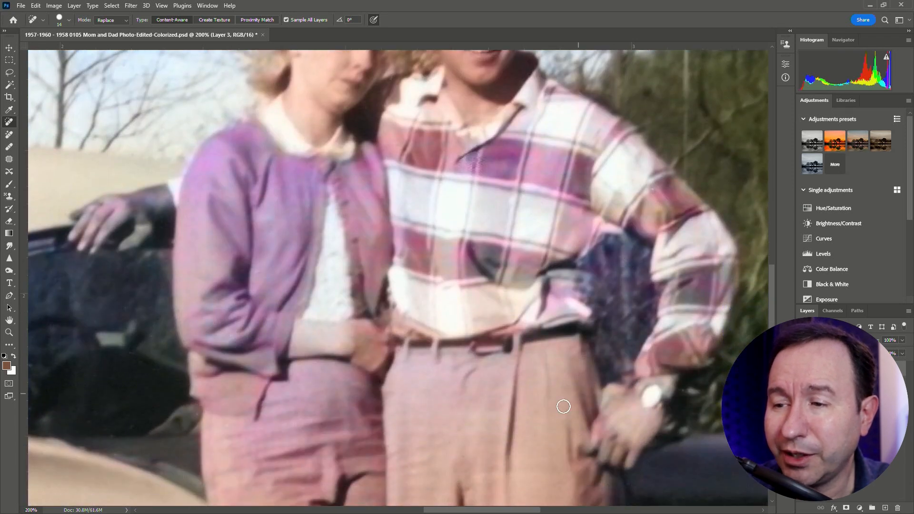
left_click_drag(491, 512, 496, 513)
left_click_drag(546, 510, 546, 510)
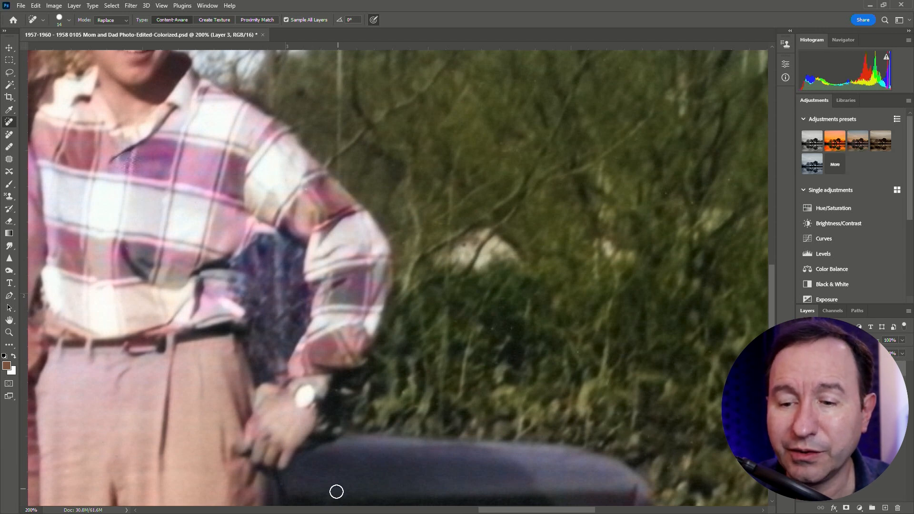
scroll(493, 512, "left", 5)
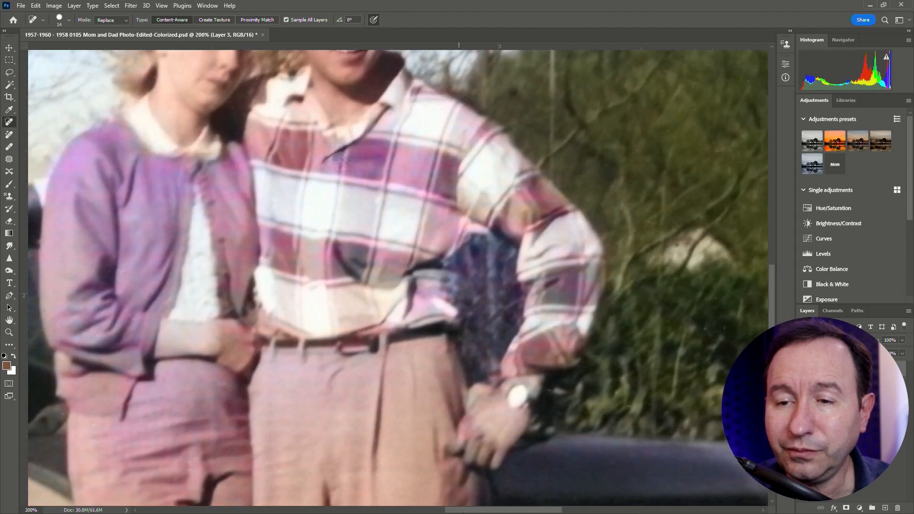
scroll(490, 512, "right", 4)
scroll(489, 513, "right", 4)
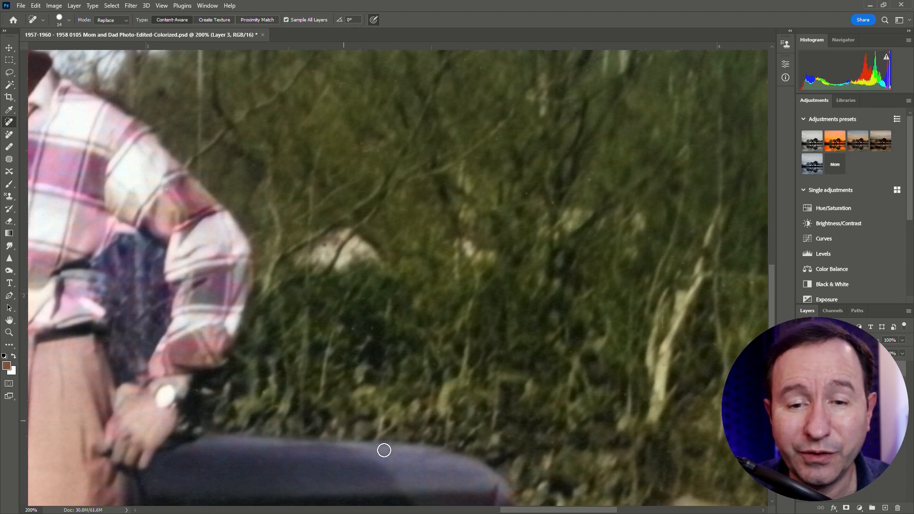
scroll(498, 510, "left", 6)
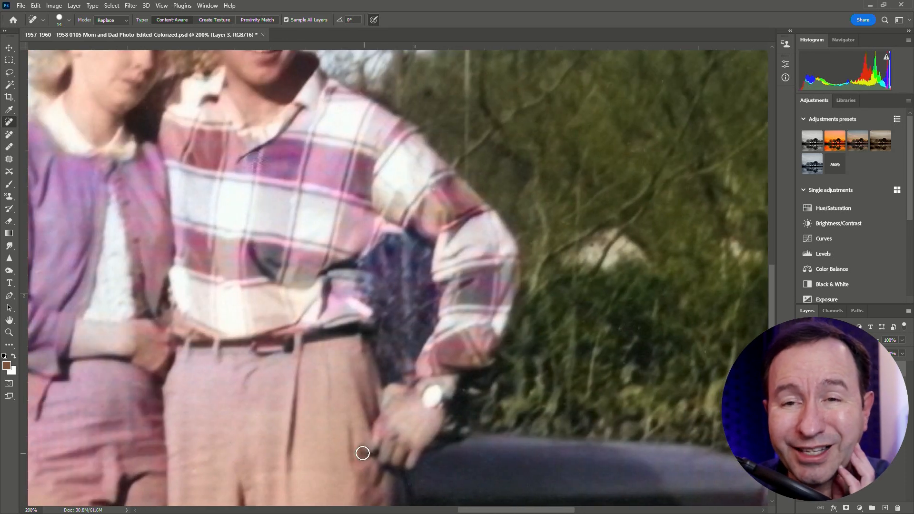
Examine the coloring of the faces, sky and trees, and the overall look of the colorized photo.
scroll(421, 307, "up", 3)
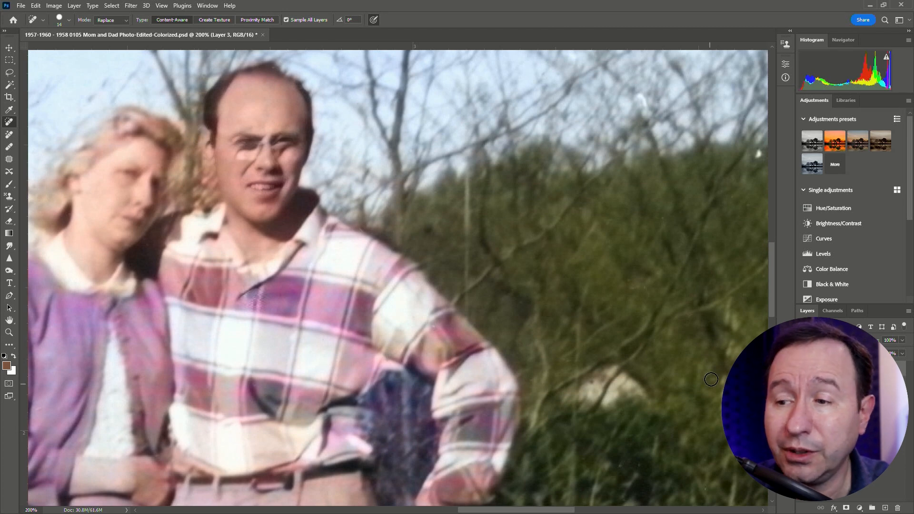
scroll(771, 309, "down", 5)
scroll(771, 309, "up", 3)
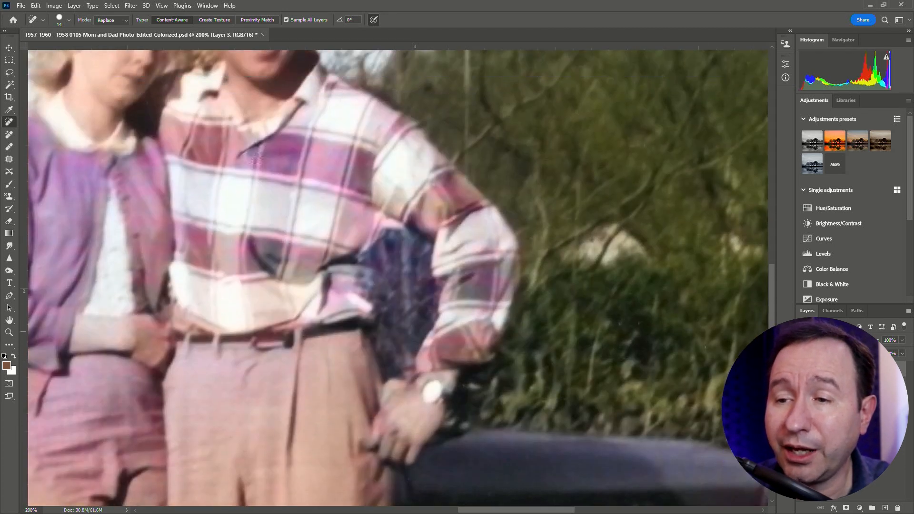
scroll(434, 279, "down", 2)
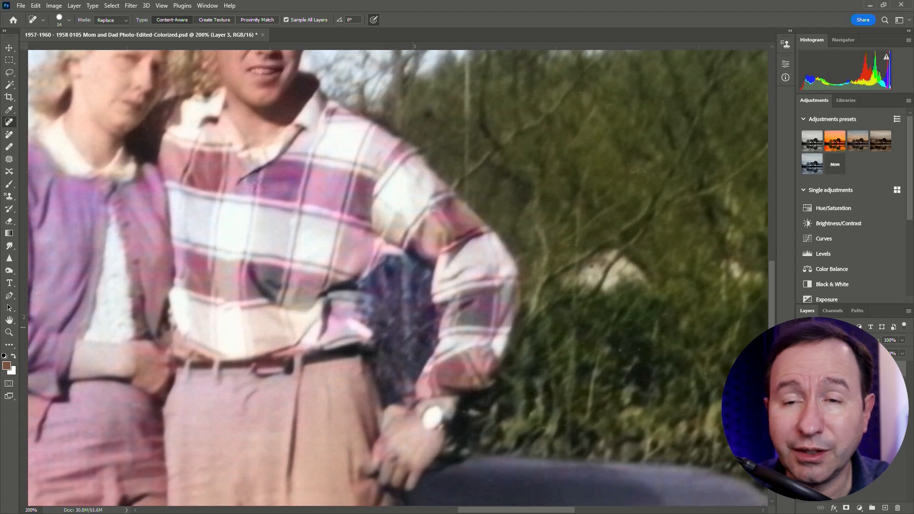
scroll(434, 280, "up", 6)
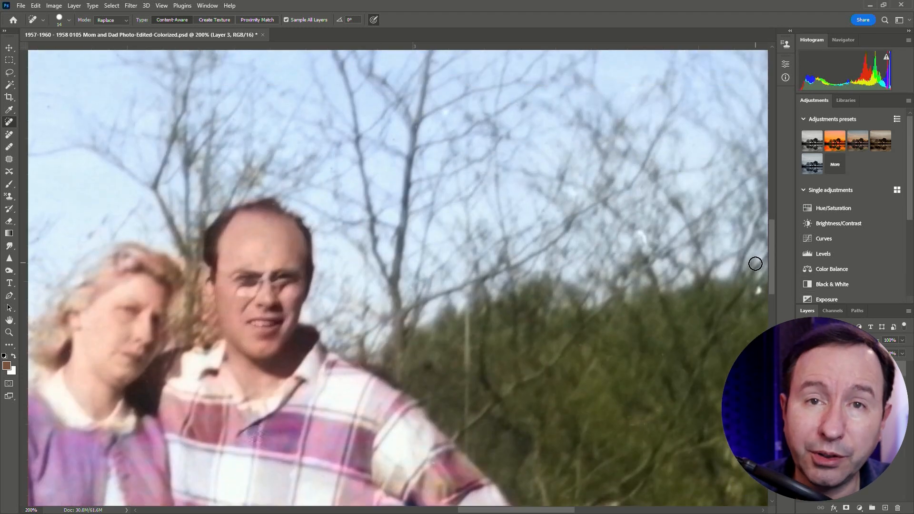
key("ctrl+plus")
key("ctrl+minus")
key("ctrl+minus")
key("ctrl+minus")
key("ctrl+minus")
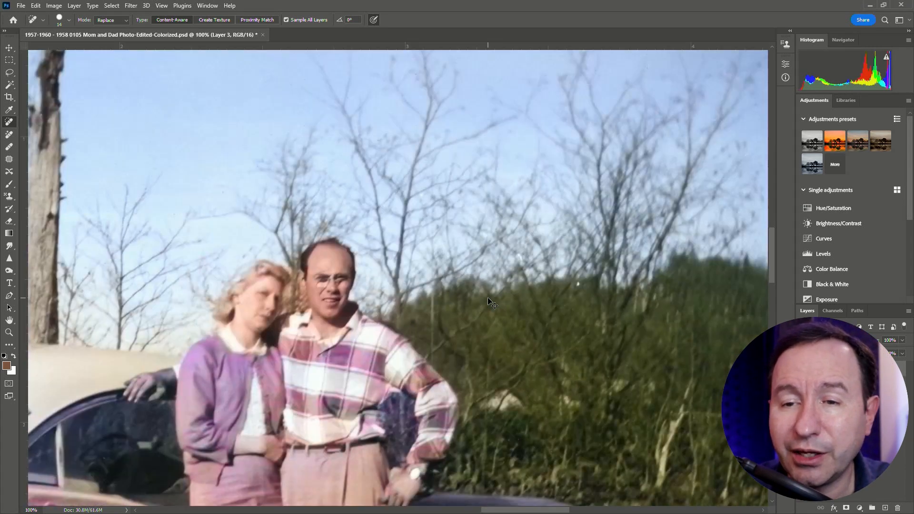
scroll(502, 312, "down", 2)
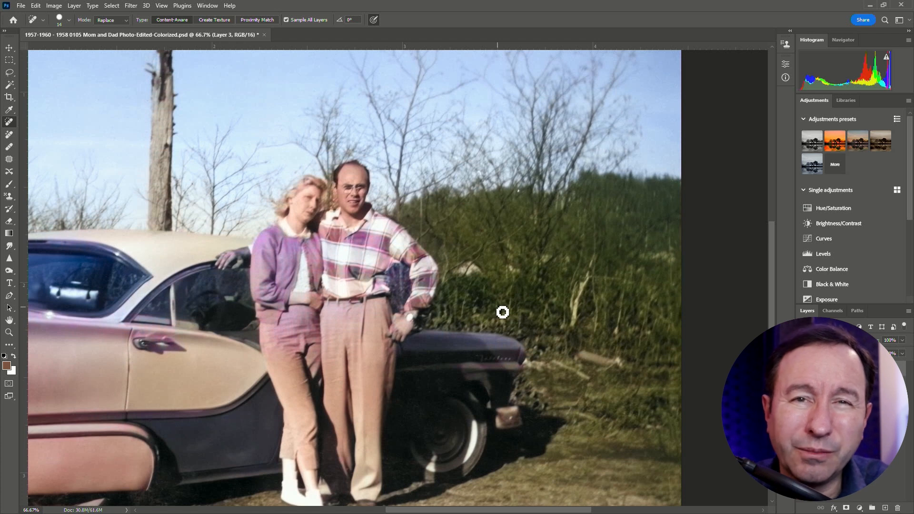
scroll(246, 273, "down", 1)
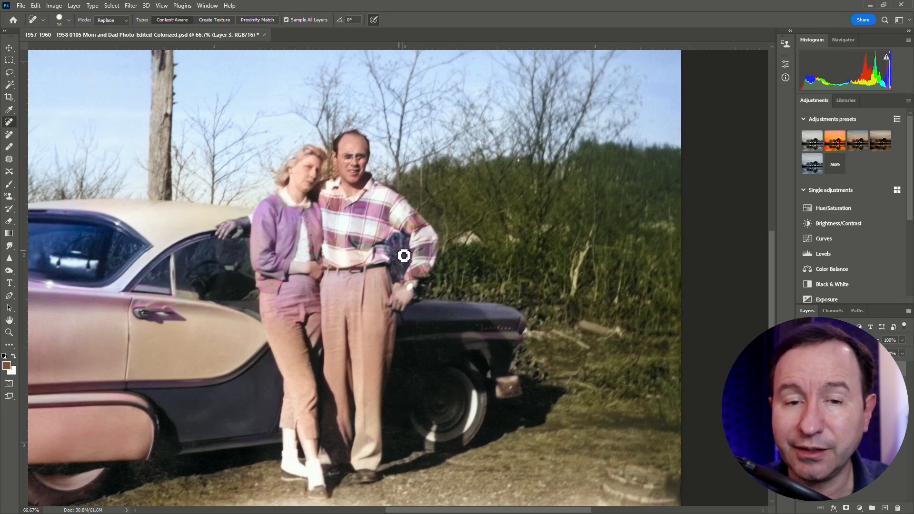
Select the blue patch between the man's arm and waist with the Magic Wand, delete it from the colorized layer and deselect.
scroll(404, 256, "up", 2)
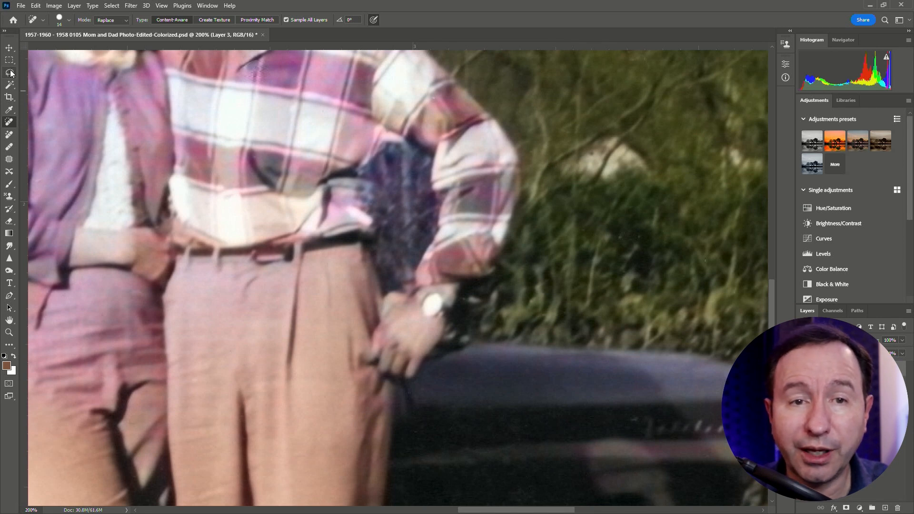
left_click(9, 84)
left_click(394, 178)
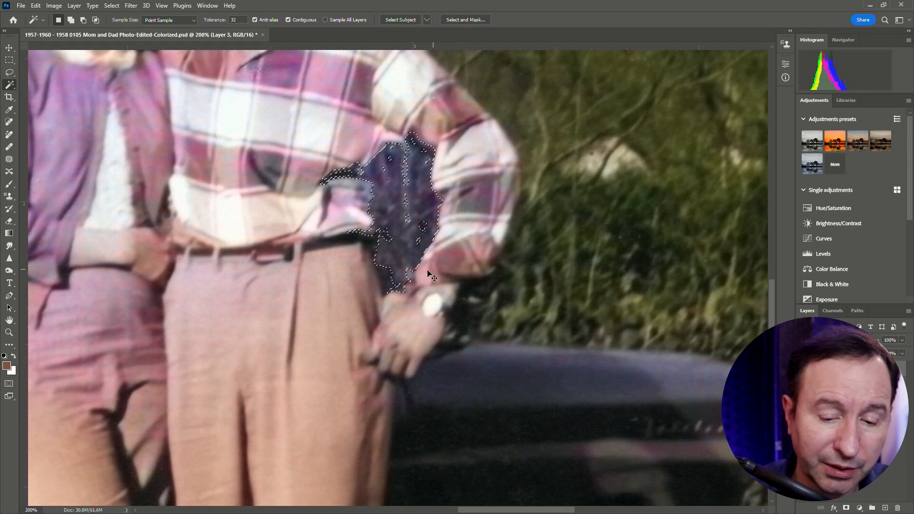
key("ctrl+d")
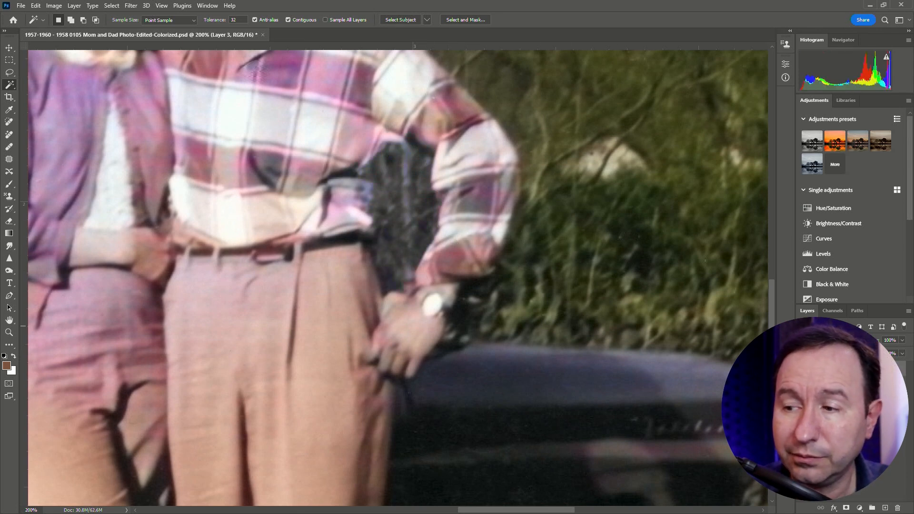
Toggle the colorized layer's visibility to compare it with the black-and-white layer beneath.
key("ctrl+comma")
key("ctrl+comma")
key("ctrl+comma")
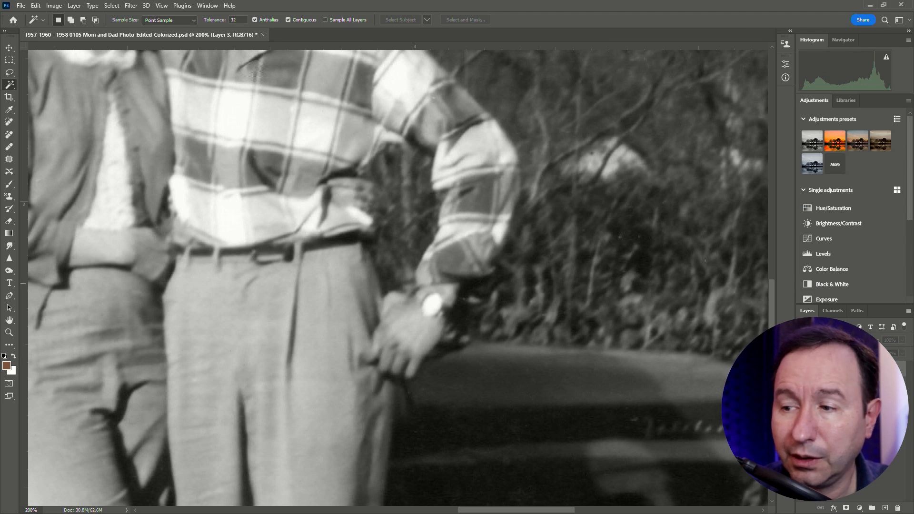
key("ctrl+comma")
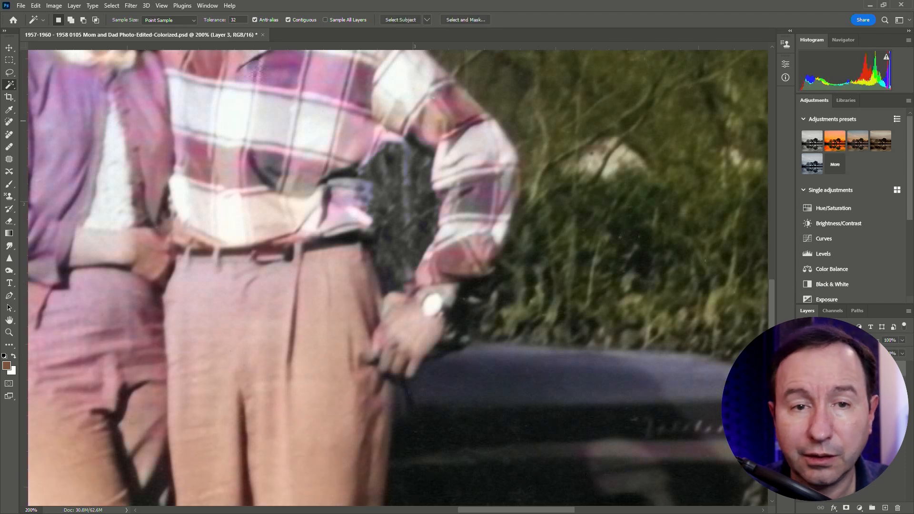
left_click(10, 72)
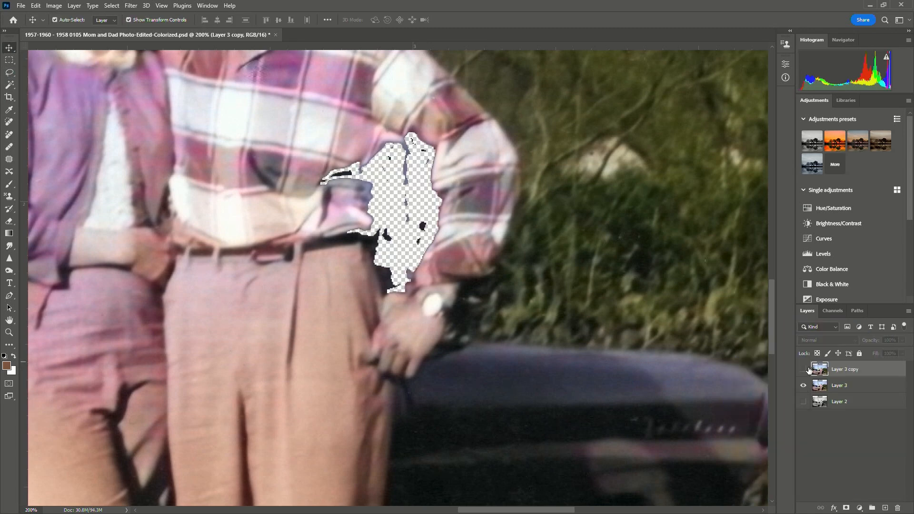
Undo the blue-patch deletion and the duplication of the colorized layer.
key("ctrl+z")
key("ctrl+z")
key("ctrl+z")
key("ctrl+z")
key("ctrl+z")
key("ctrl+z")
key("ctrl+z")
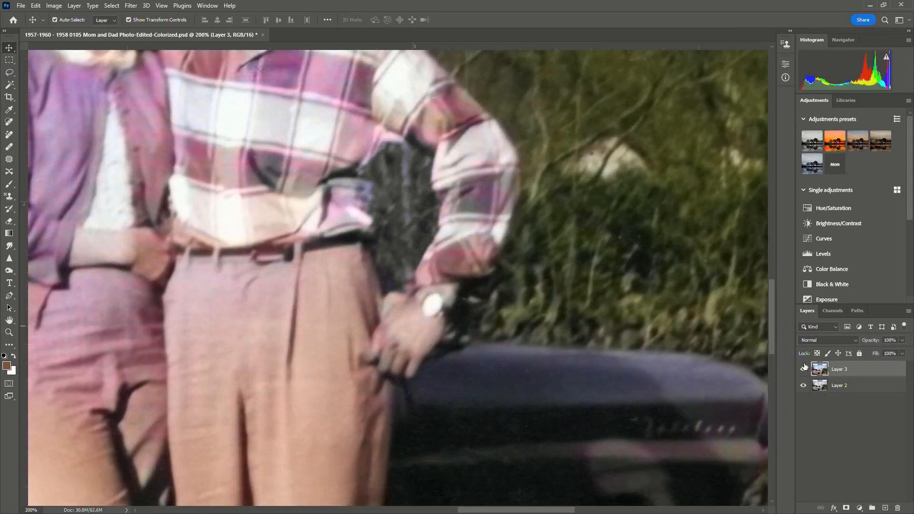
Toggle the black-and-white layer's visibility beneath the colorized layer, then undo the last two changes.
left_click(804, 385)
left_click(804, 386)
left_click(803, 385)
left_click(803, 385)
key("ctrl+z")
key("ctrl+z")
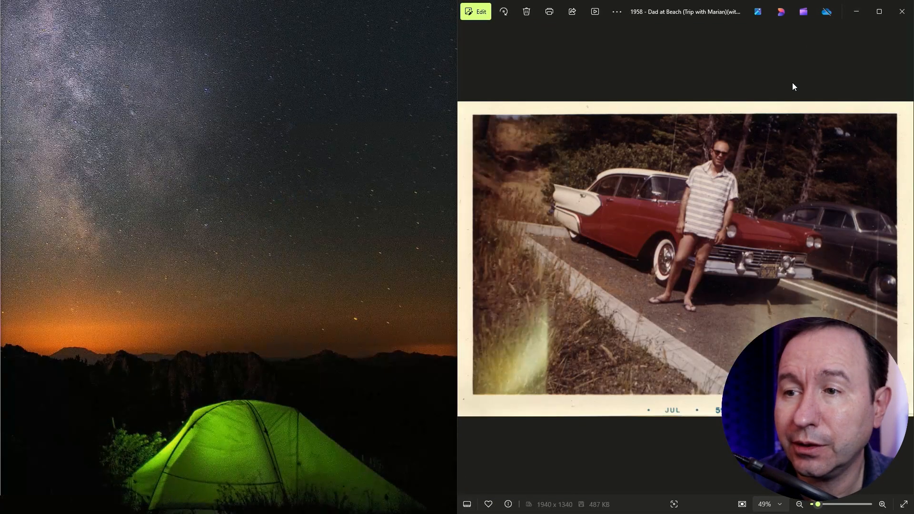
Maximize the July 1959 color reference photo in Microsoft Photos and examine the car's red and white paint up close.
key("super+Down")
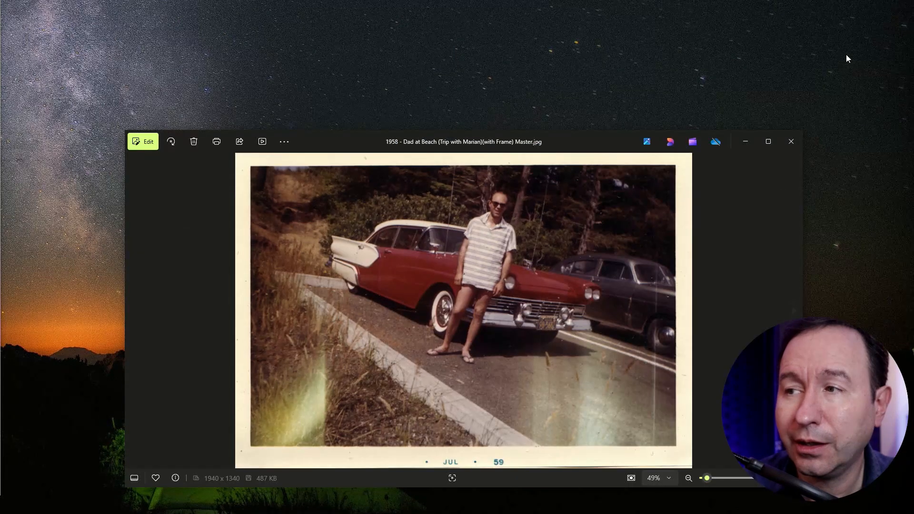
left_click(766, 141)
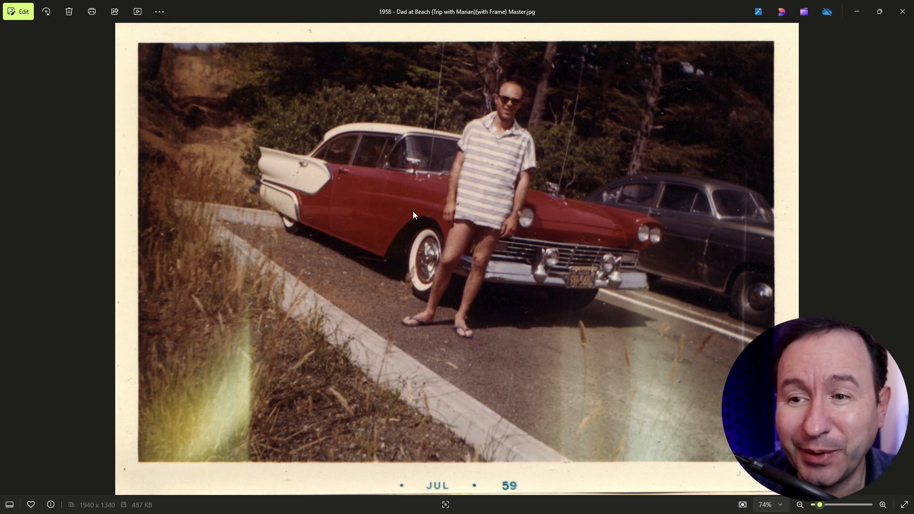
scroll(395, 229, "up", 3)
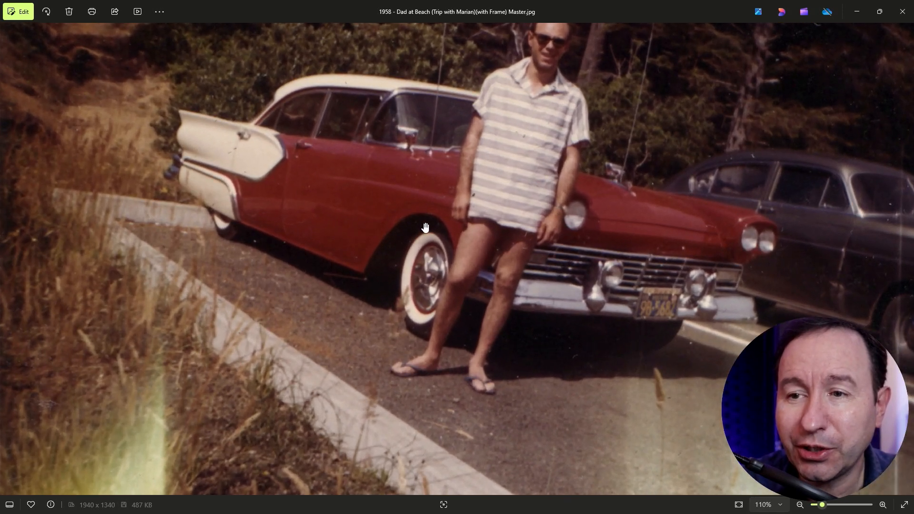
scroll(741, 261, "up", 3)
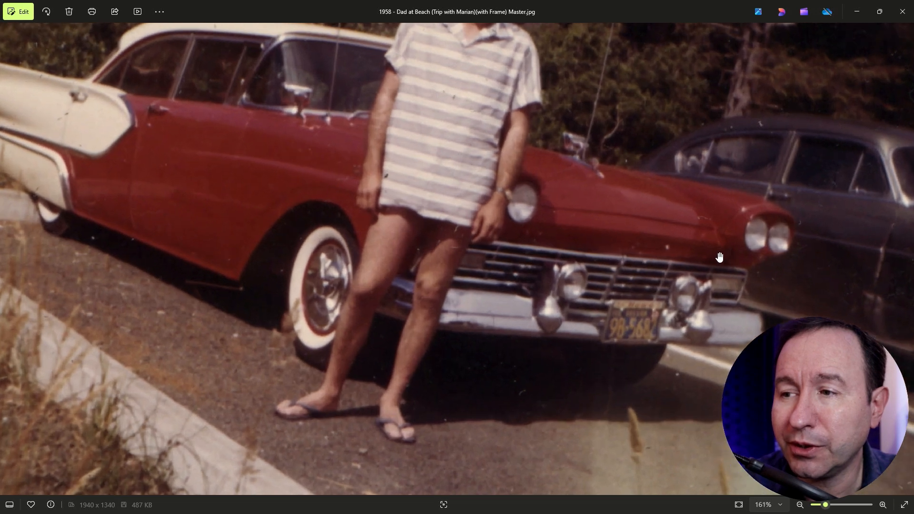
left_click_drag(224, 220, 363, 317)
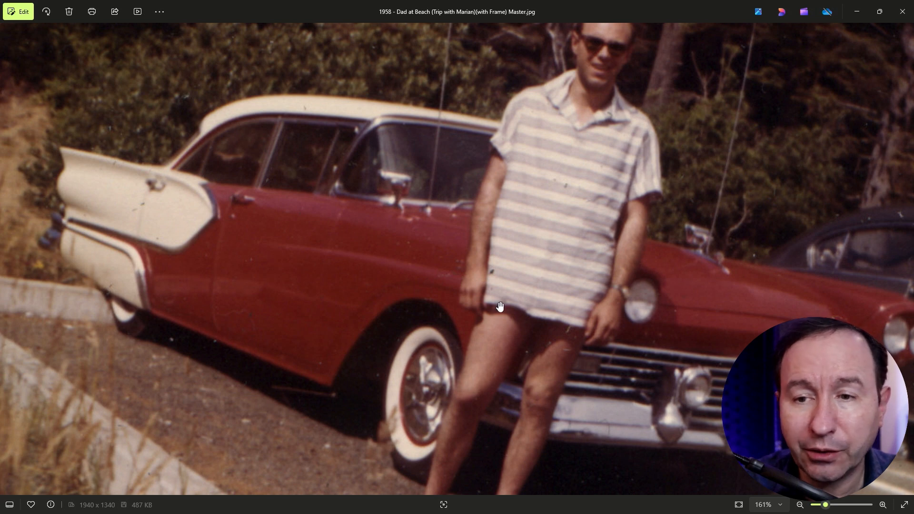
scroll(522, 271, "down", 5)
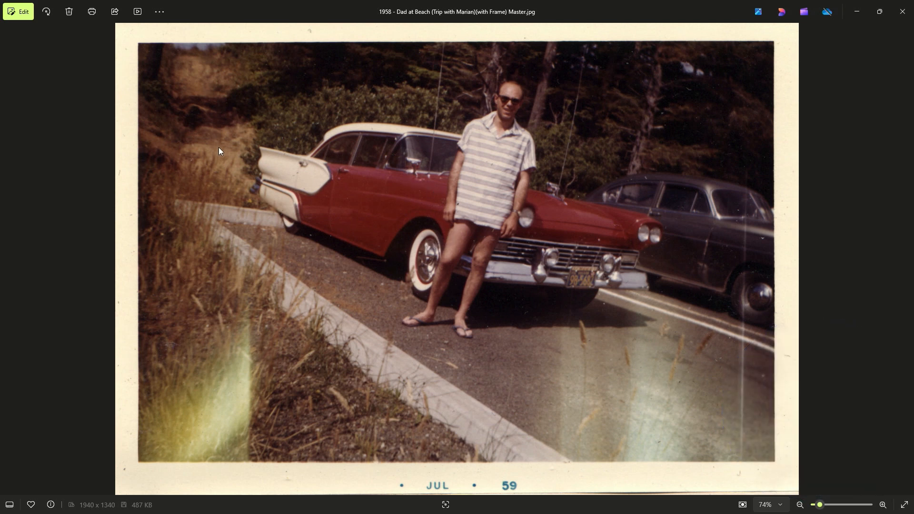
Place the colorized 1958 photo and the color reference photo side by side and compare the colors of the car.
key("super+Right")
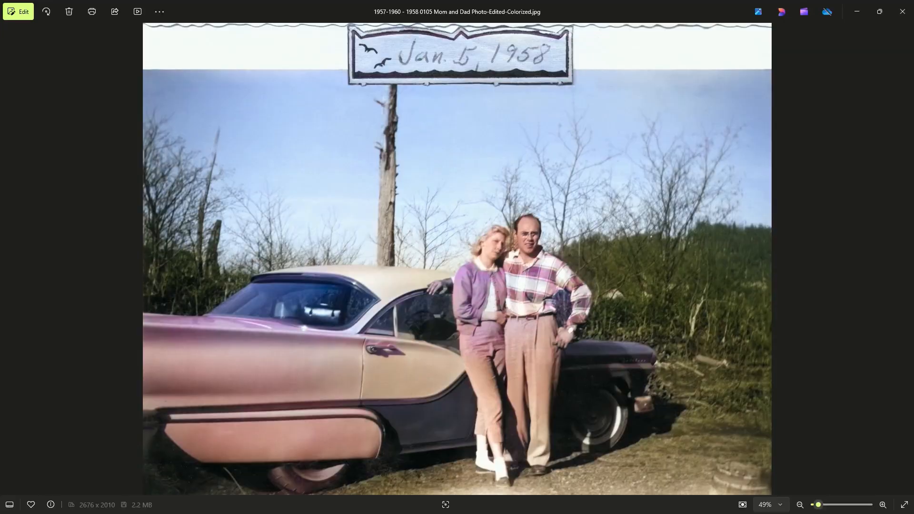
key("super+Left")
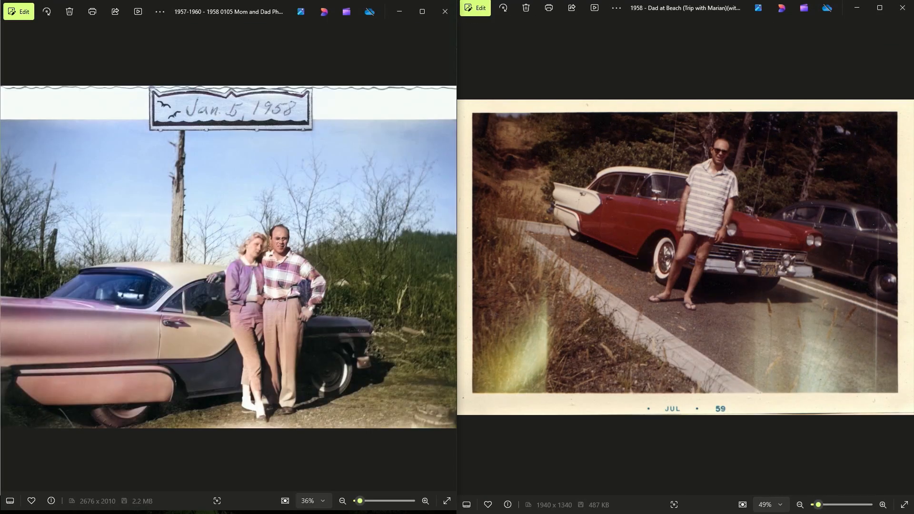
scroll(55, 405, "up", 5)
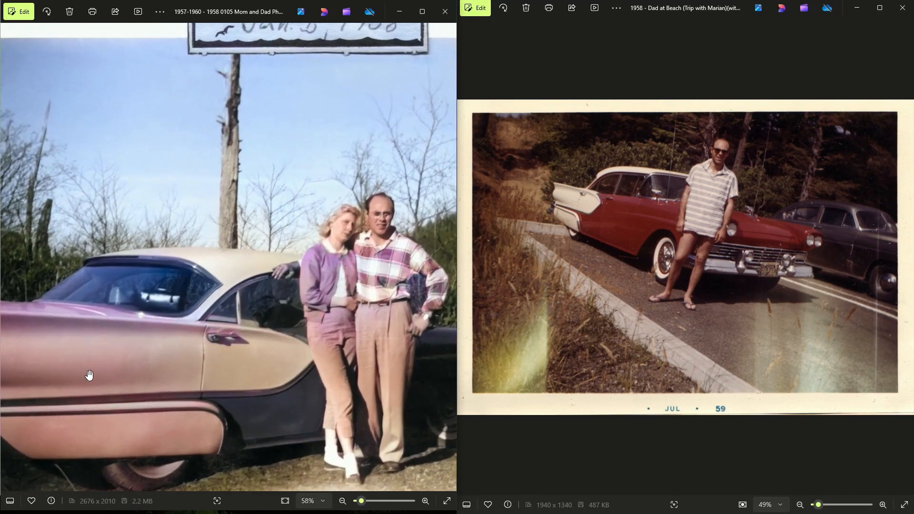
left_click_drag(236, 386, 239, 370)
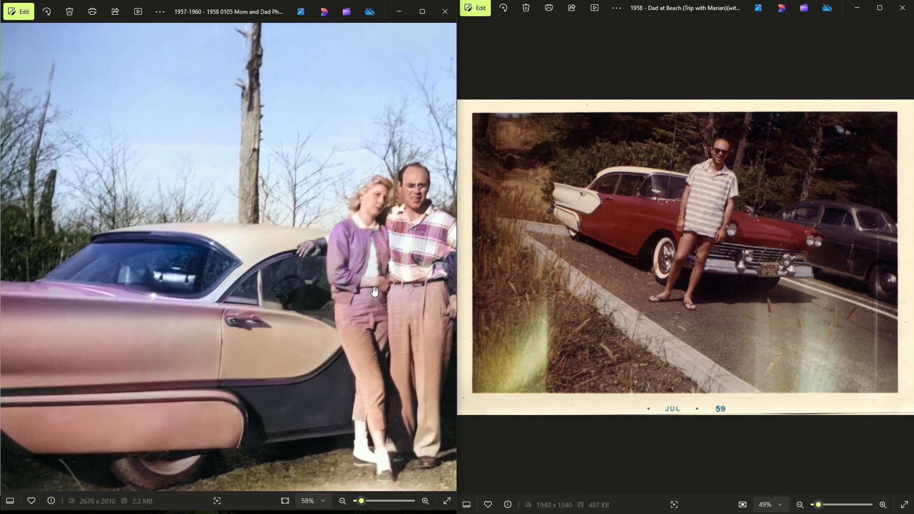
scroll(572, 285, "up", 4)
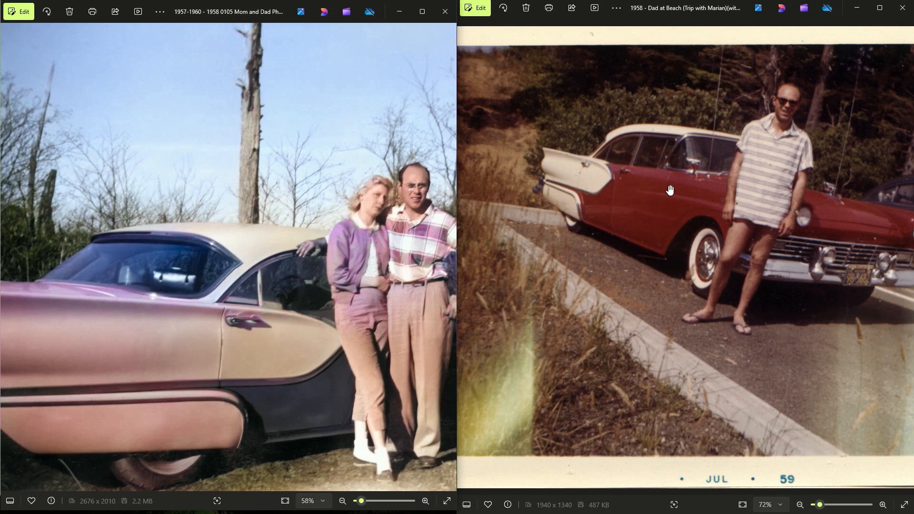
scroll(339, 332, "down", 3)
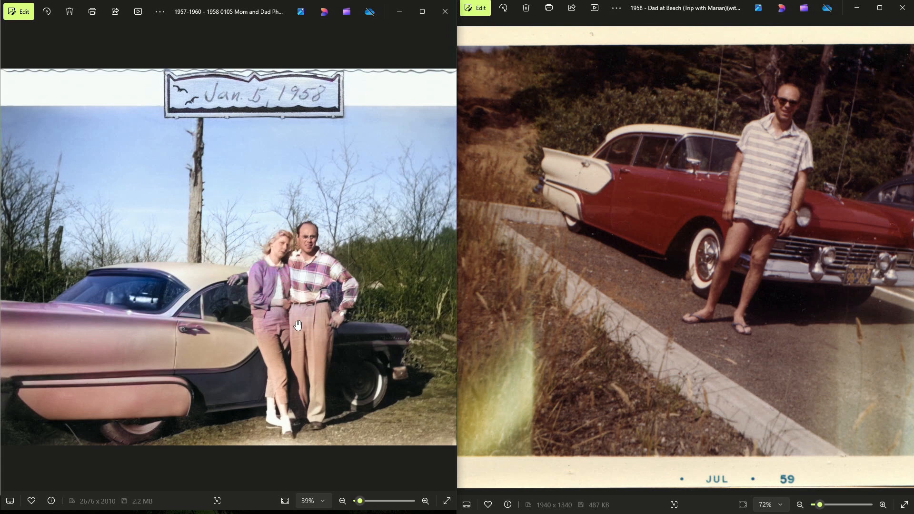
scroll(300, 325, "up", 6)
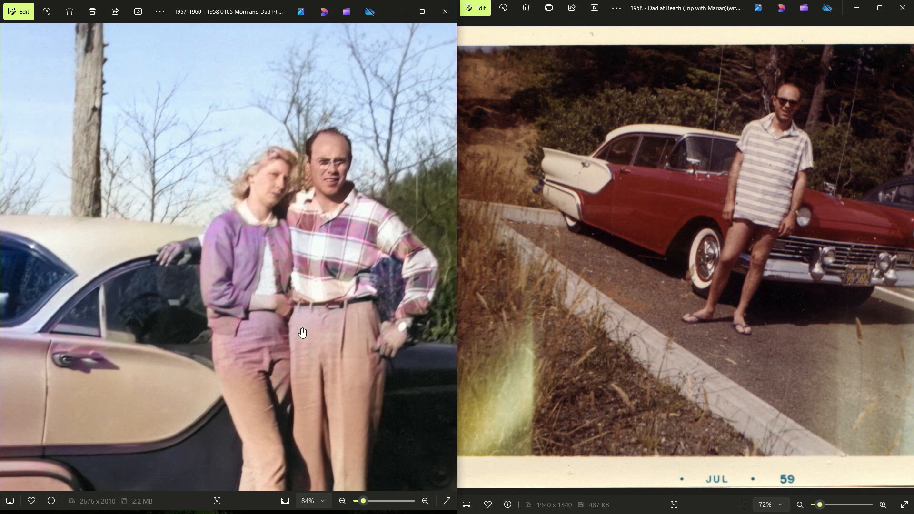
scroll(298, 330, "down", 5)
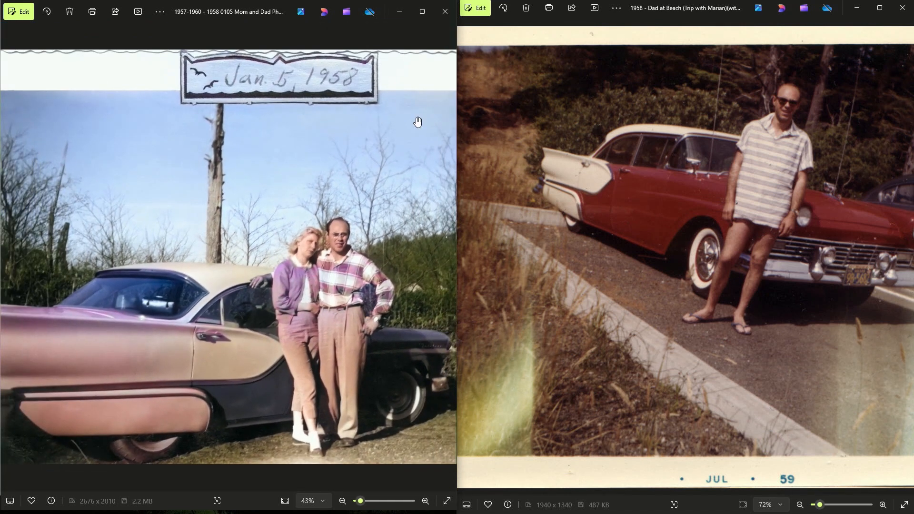
Close the reference photo and compare the original black-and-white scan with the edited black-and-white version.
left_click(903, 18)
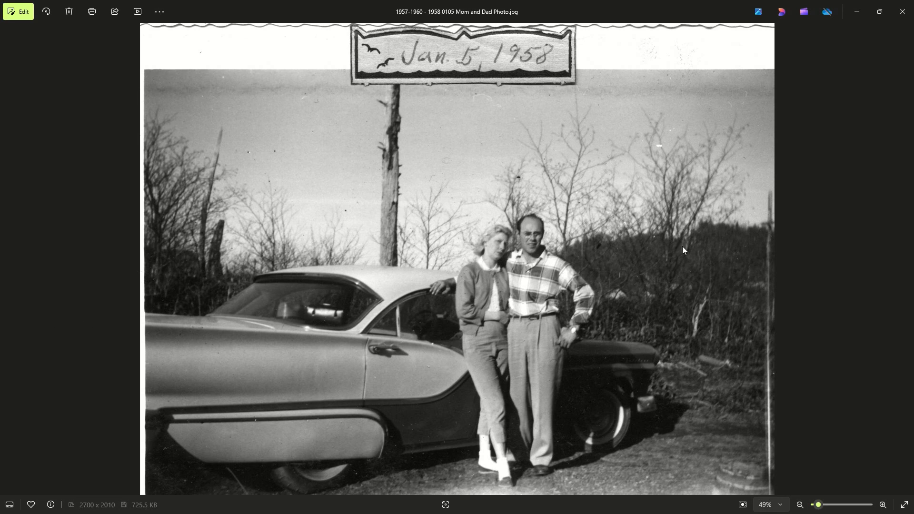
key("Right")
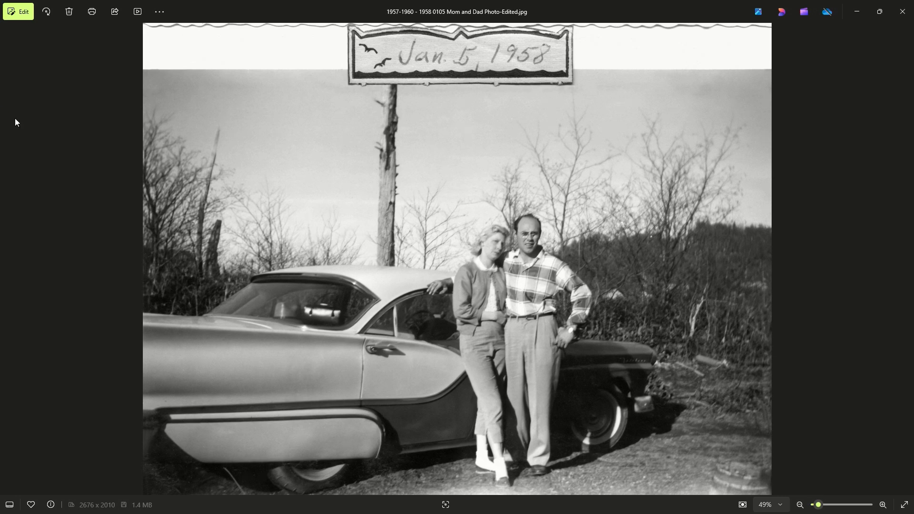
key("Left")
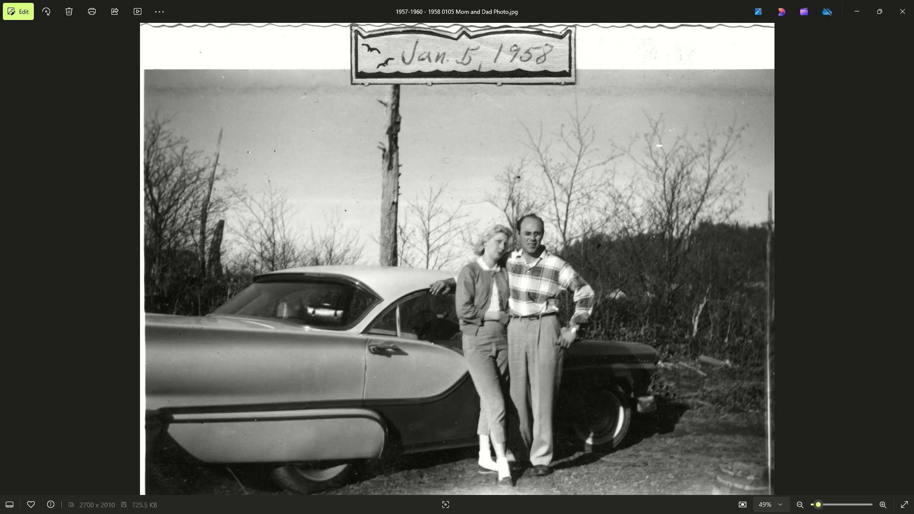
key("Right")
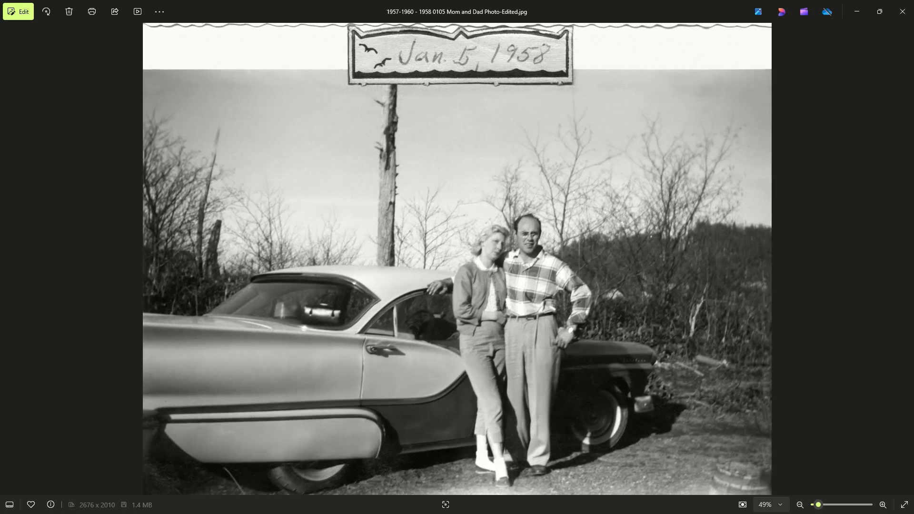